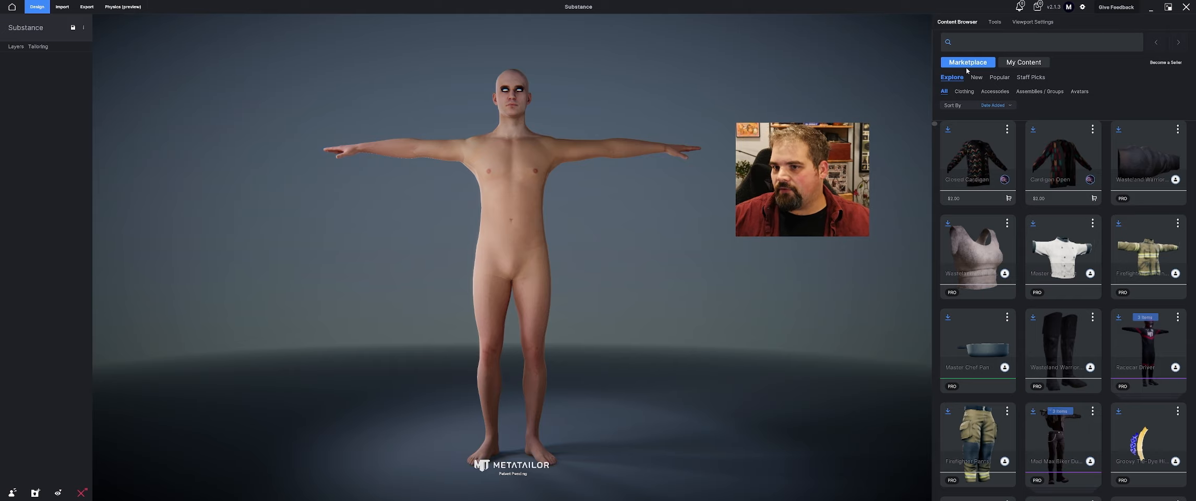
Filter the marketplace's clothing items to the shirts category
{"action": "left_click", "coordinate": [963, 92]}
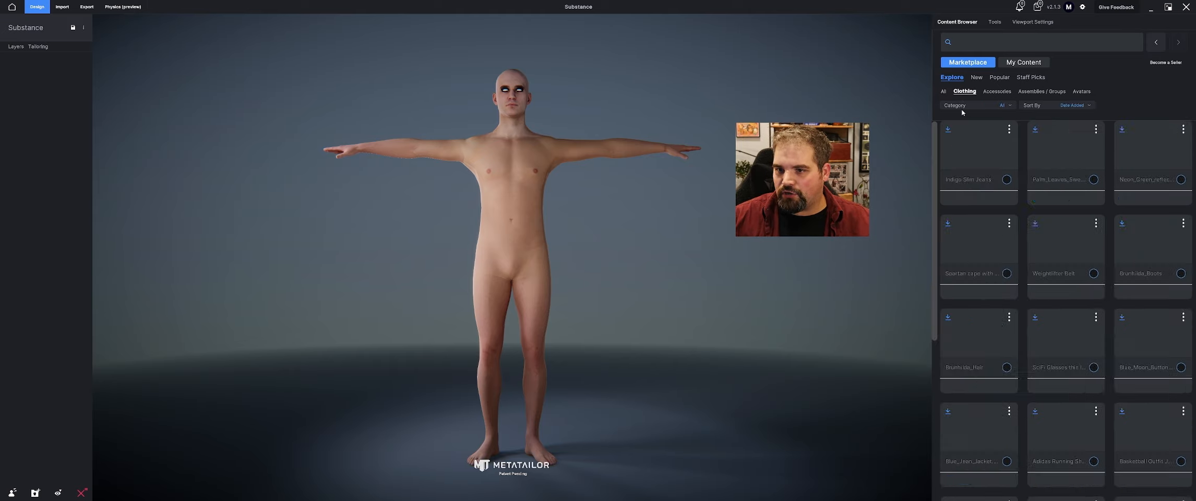
{"action": "left_click", "coordinate": [974, 106]}
{"action": "left_click", "coordinate": [973, 265]}
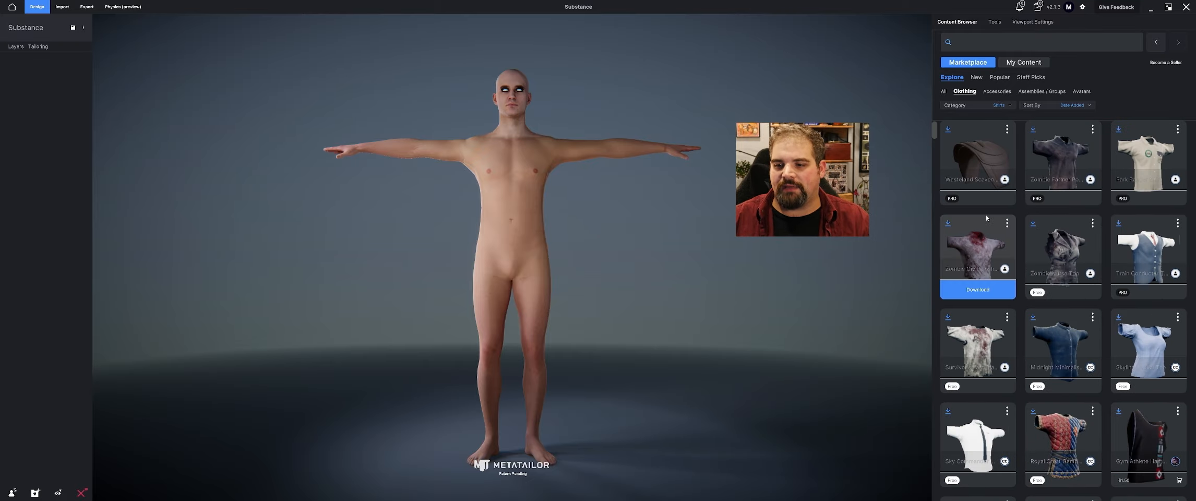
Download the Construction T-Shirt from the marketplace and apply it to the avatar
{"action": "scroll", "coordinate": [975, 219], "scroll_direction": "down", "scroll_amount": 1}
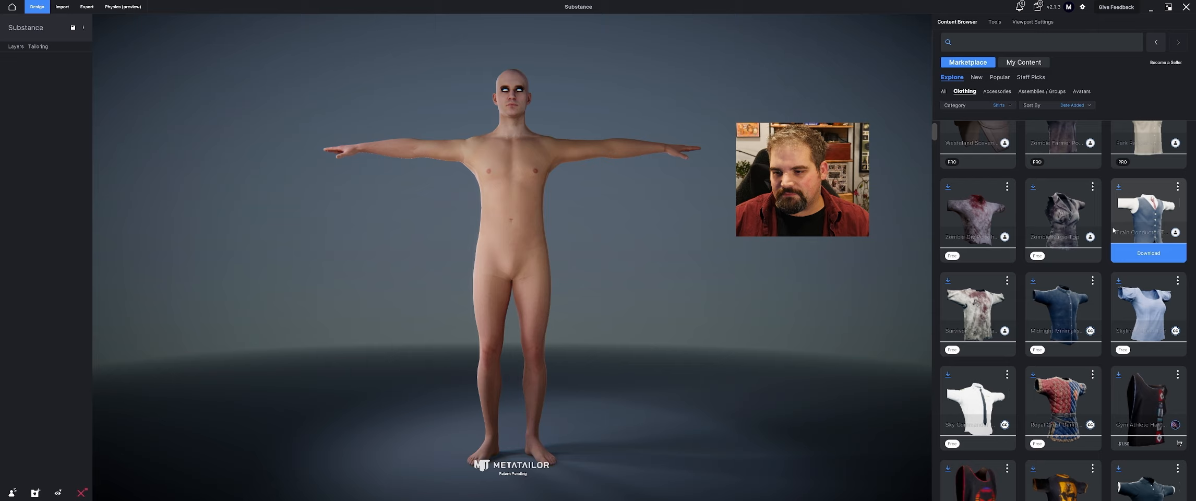
{"action": "scroll", "coordinate": [1069, 299], "scroll_direction": "down", "scroll_amount": 4}
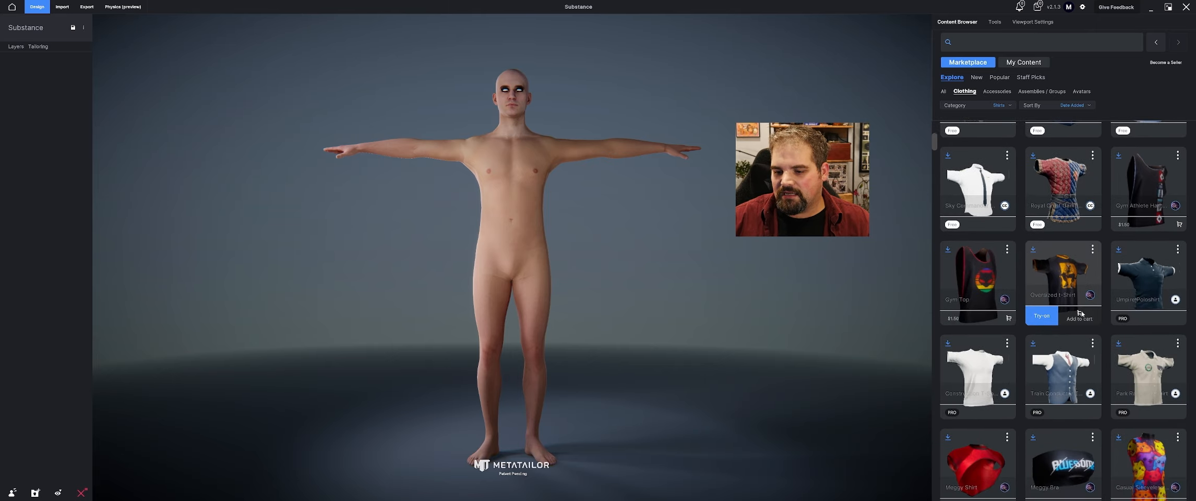
{"action": "scroll", "coordinate": [971, 268], "scroll_direction": "down", "scroll_amount": 4}
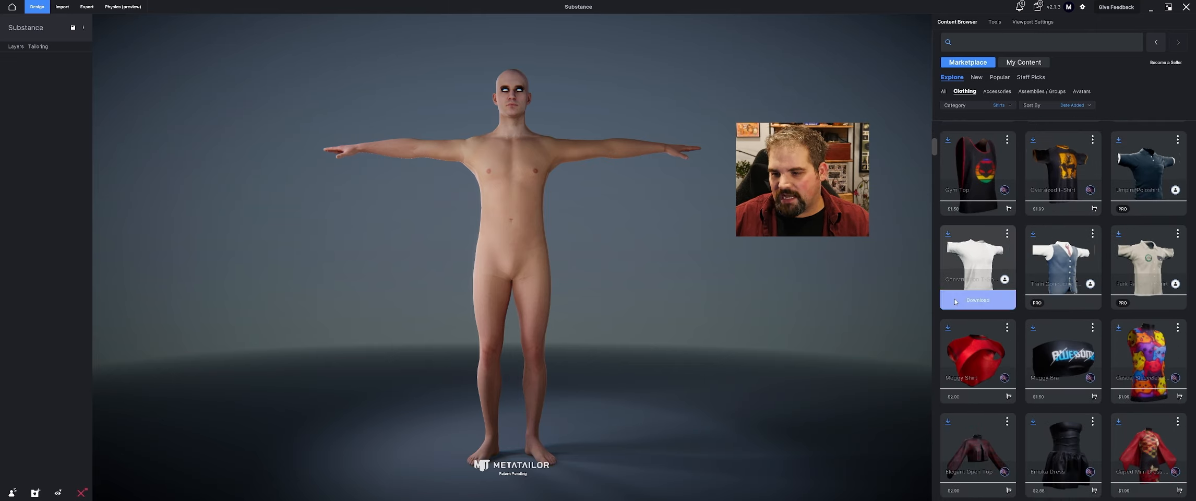
{"action": "left_click", "coordinate": [977, 300]}
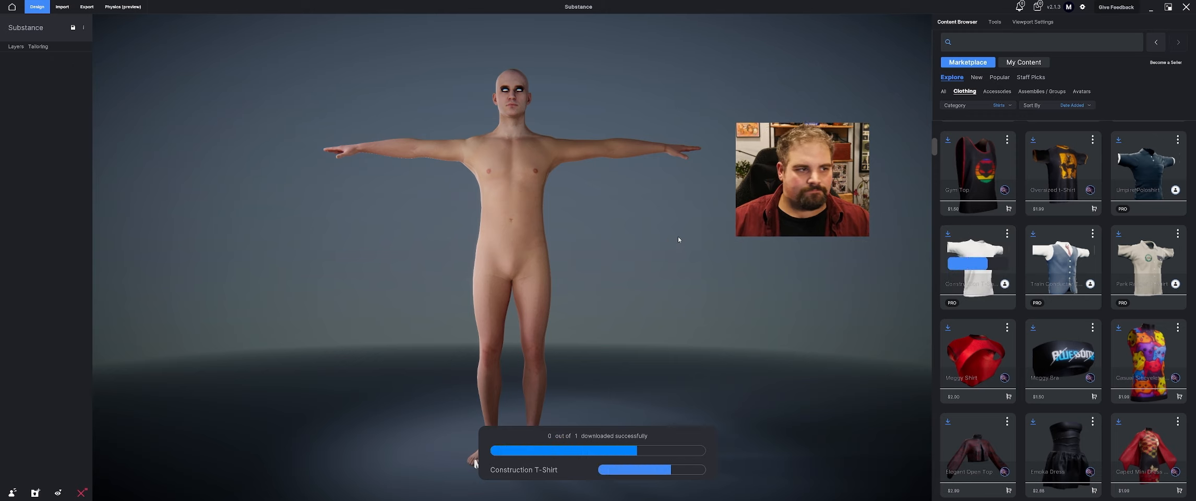
{"action": "mouse_move", "coordinate": [1001, 279]}
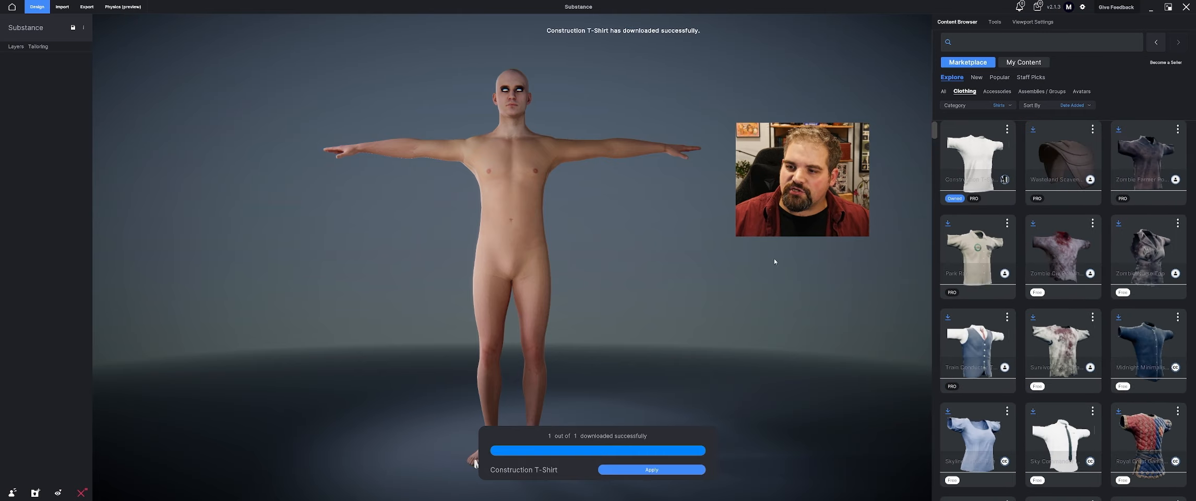
{"action": "left_click", "coordinate": [624, 470]}
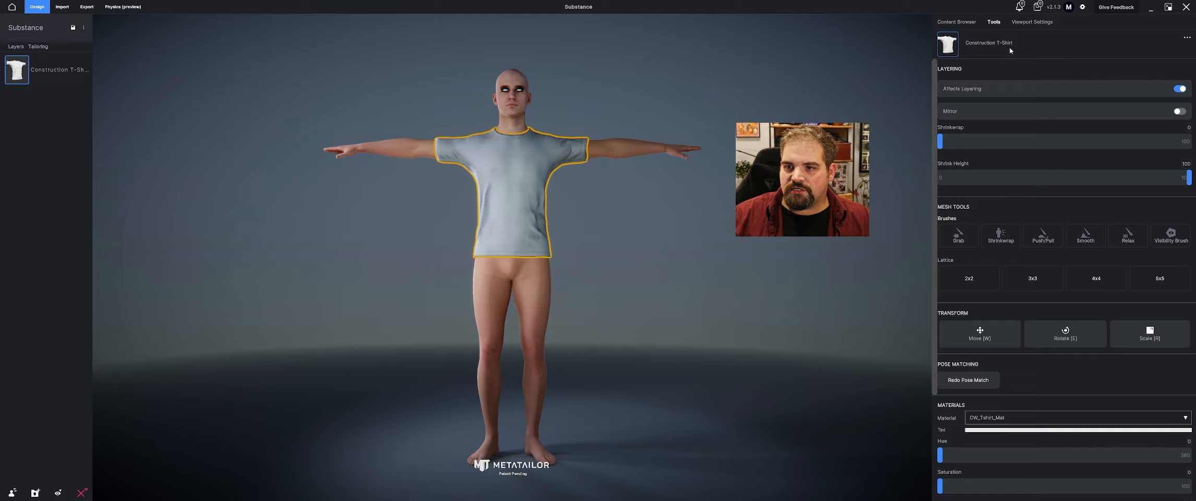
Try tinting the T-shirt's material by varying its hue and saturation, and restore the white tint
{"action": "scroll", "coordinate": [989, 177], "scroll_direction": "down", "scroll_amount": 1}
{"action": "scroll", "coordinate": [989, 180], "scroll_direction": "down", "scroll_amount": 1}
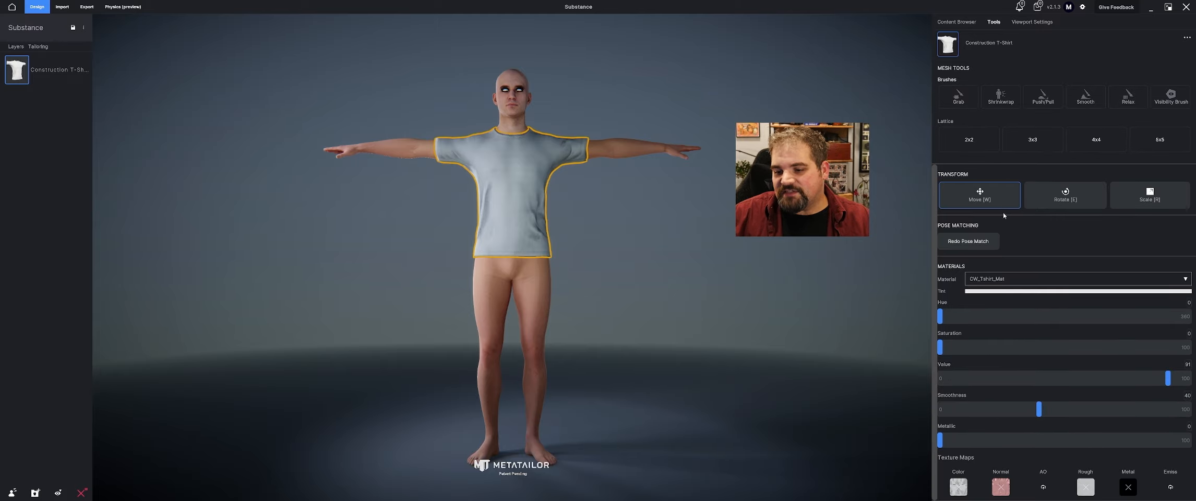
{"action": "left_click_drag", "start_coordinate": [942, 352], "coordinate": [1007, 347]}
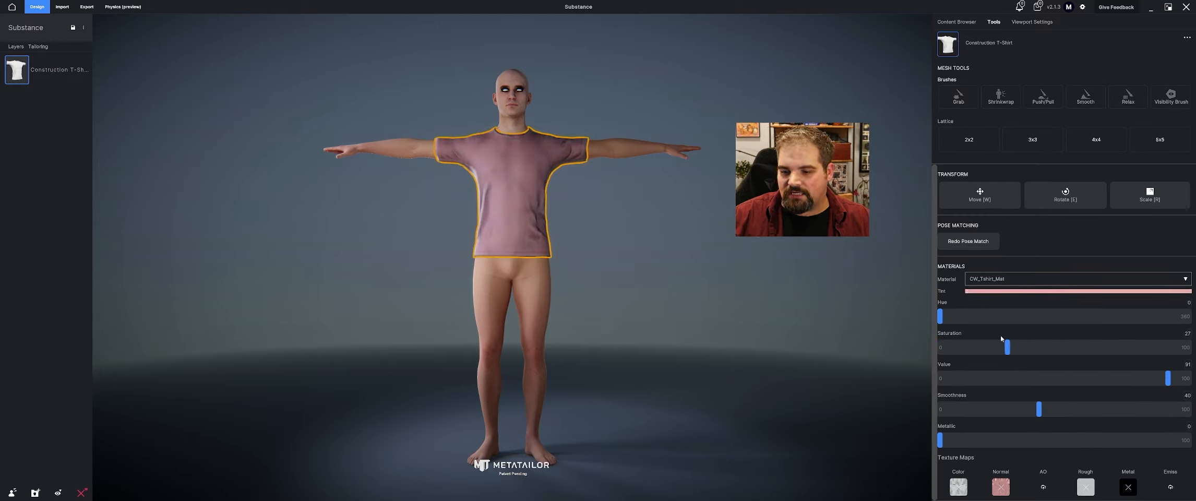
{"action": "left_click_drag", "start_coordinate": [940, 316], "coordinate": [1064, 316]}
{"action": "left_click_drag", "start_coordinate": [1051, 347], "coordinate": [921, 343]}
{"action": "left_click", "coordinate": [994, 22]}
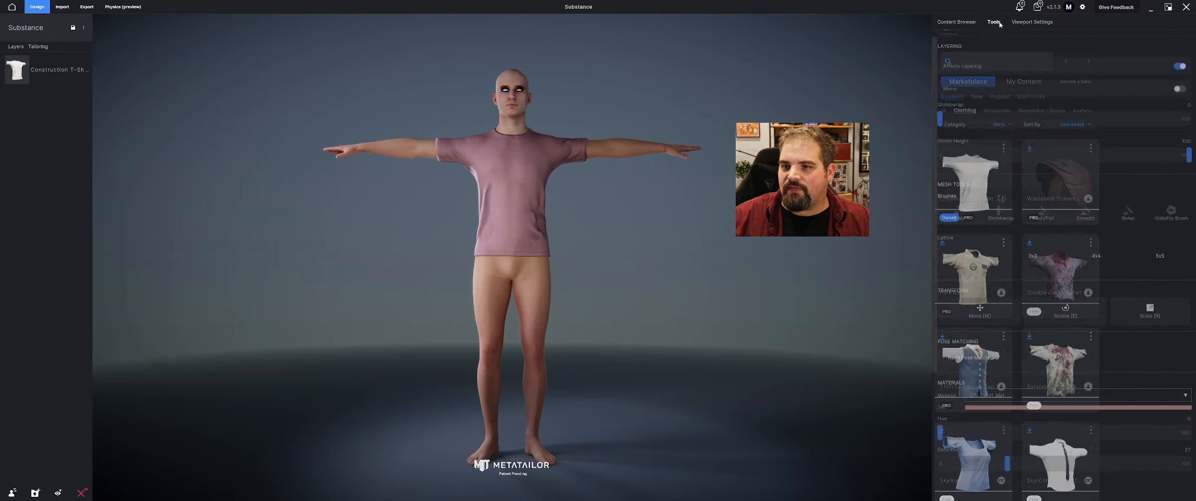
{"action": "scroll", "coordinate": [1011, 387], "scroll_direction": "down", "scroll_amount": 2}
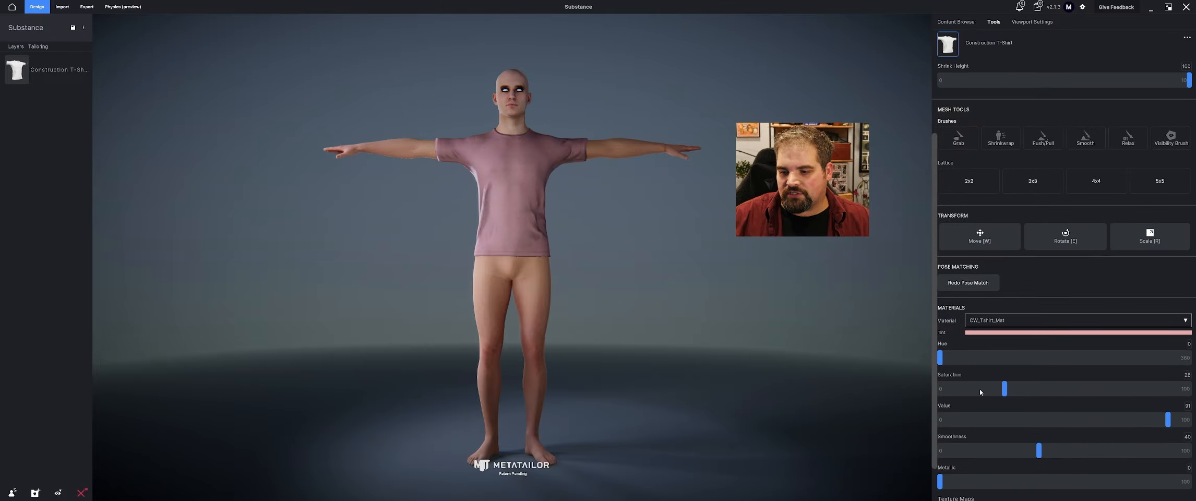
{"action": "left_click", "coordinate": [878, 392]}
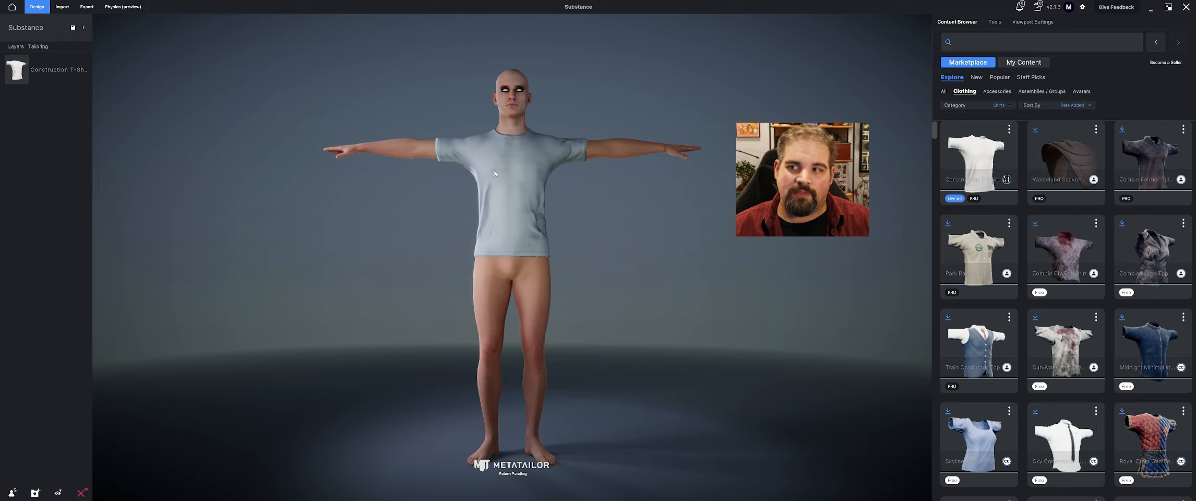
Export the clothes without the avatar in FBX format under the name MetaShirt, and check the exported Textures folder
{"action": "left_click", "coordinate": [83, 7]}
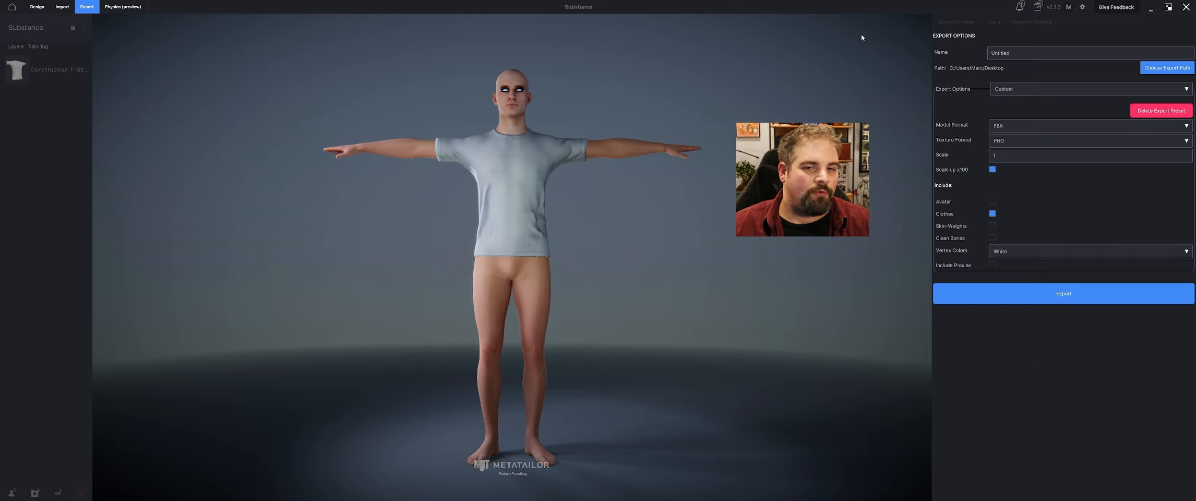
{"action": "left_click", "coordinate": [1039, 56]}
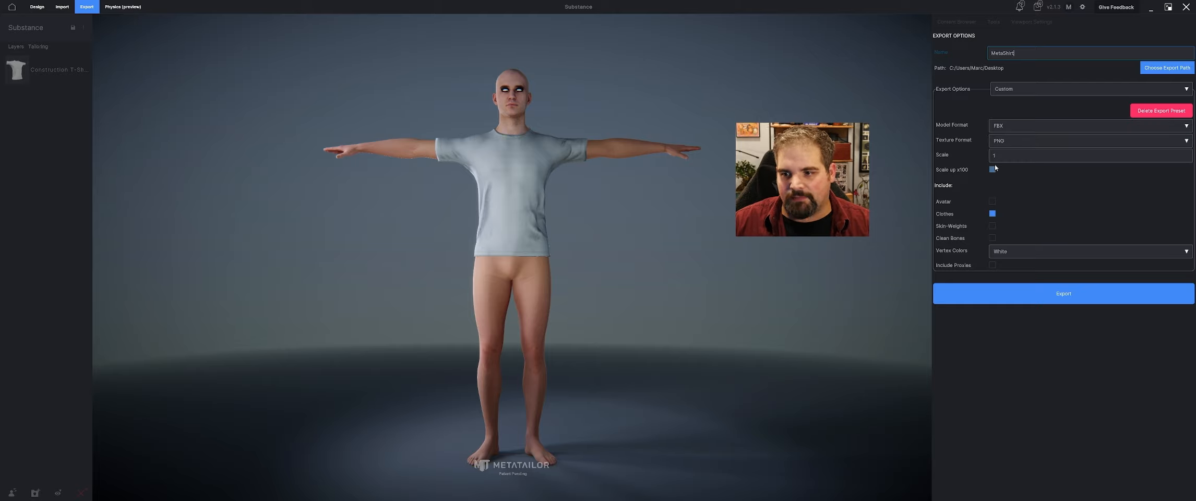
{"action": "left_click", "coordinate": [992, 201]}
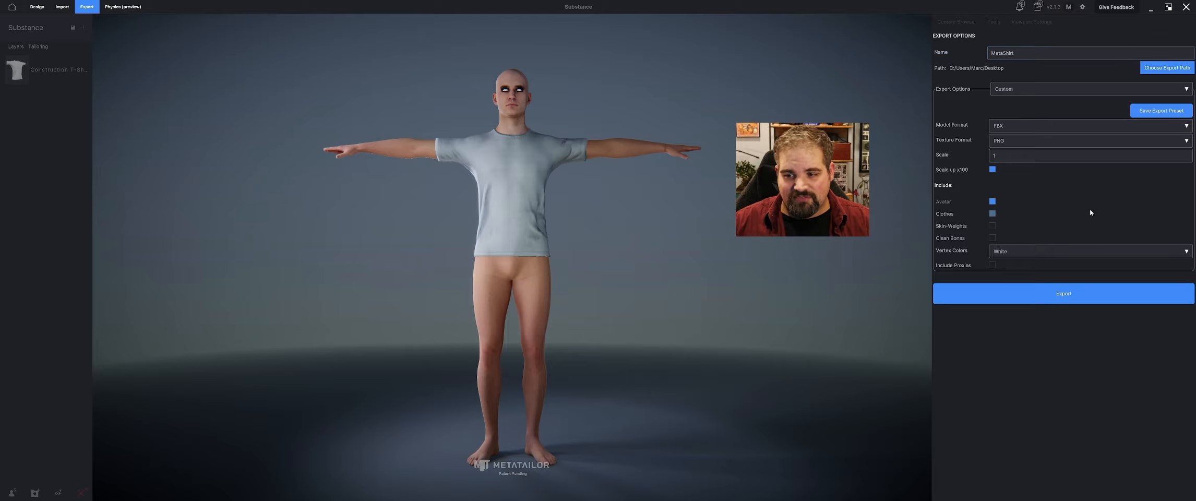
{"action": "left_click", "coordinate": [993, 202]}
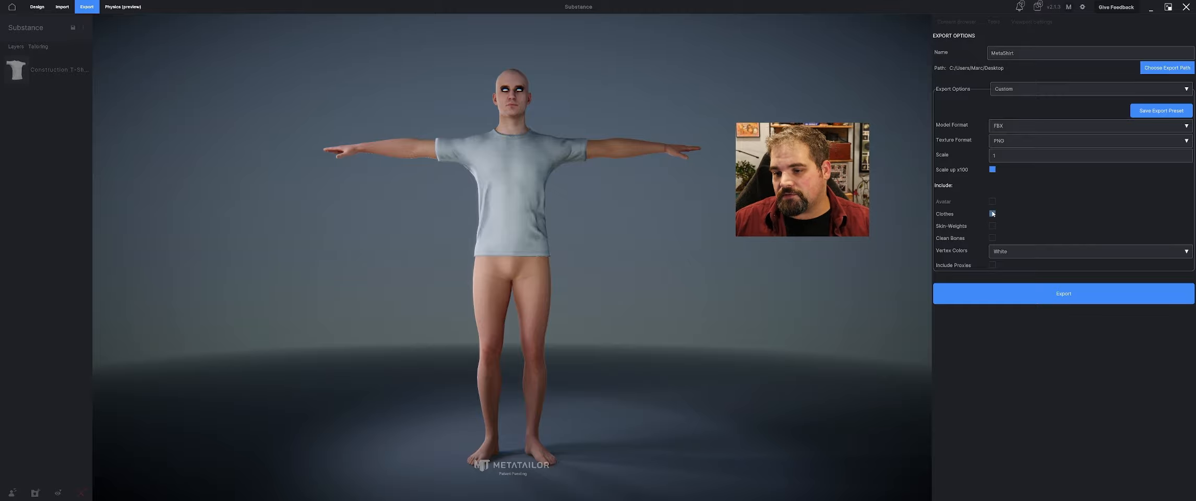
{"action": "left_click", "coordinate": [994, 303]}
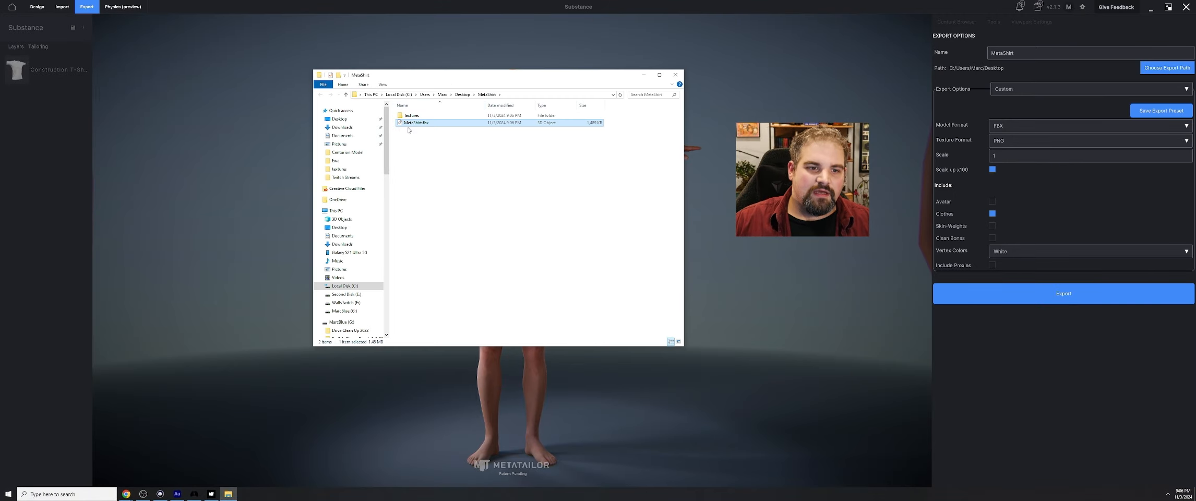
{"action": "double_click", "coordinate": [441, 116]}
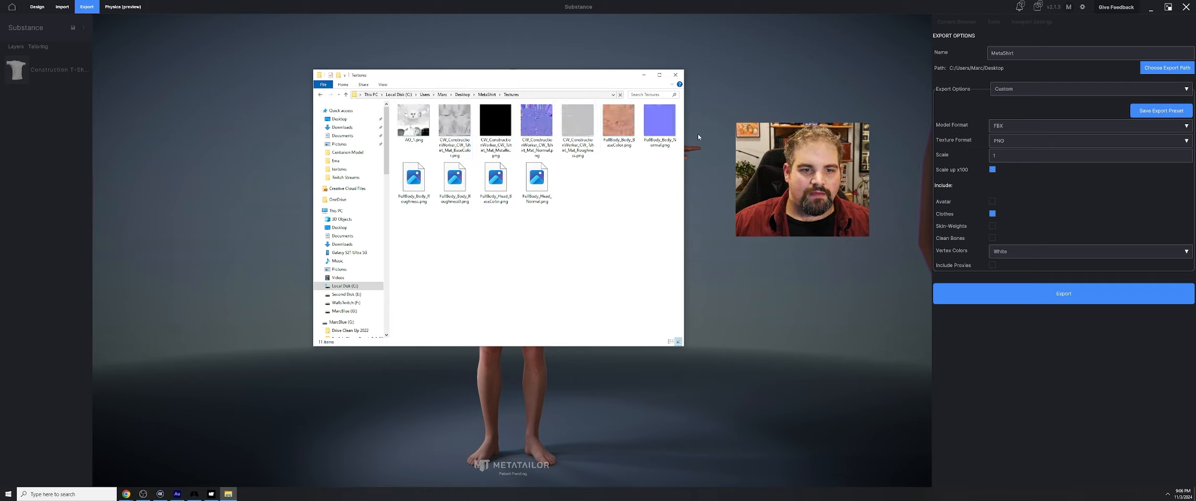
{"action": "left_click", "coordinate": [675, 75]}
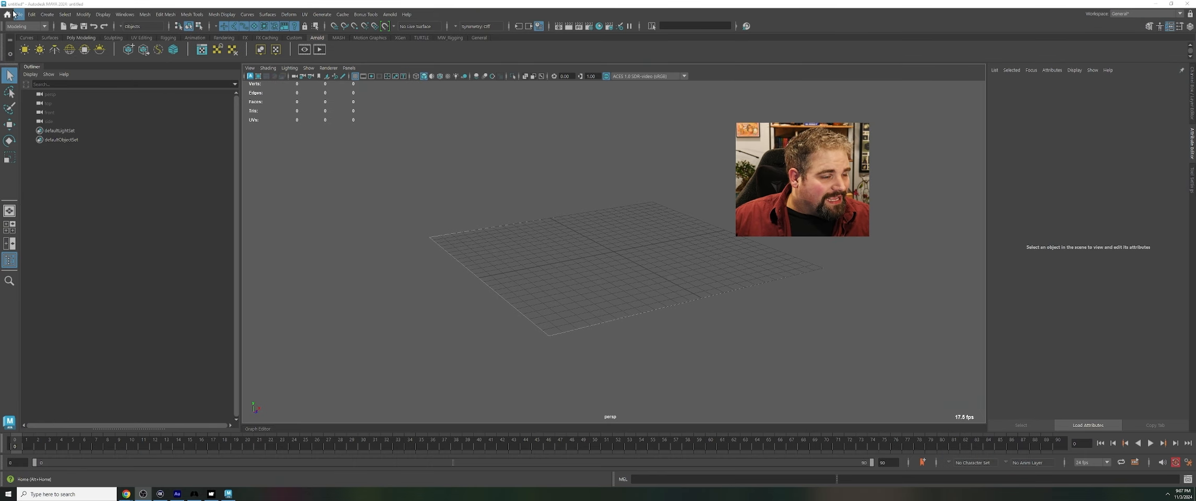
Switch to Maya and import the FBX file from the MetaShirt folder on the desktop
{"action": "left_click", "coordinate": [17, 14]}
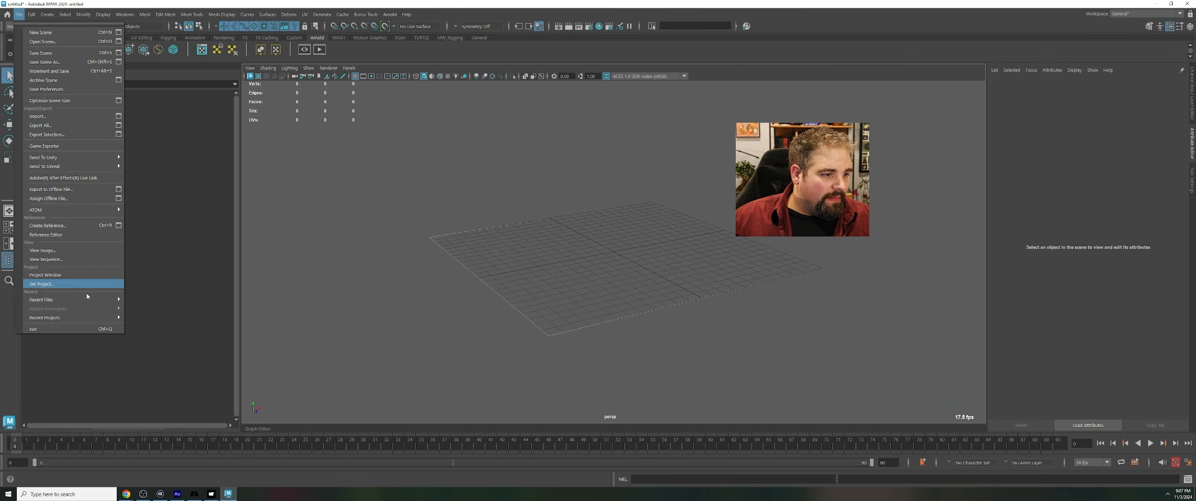
{"action": "left_click", "coordinate": [116, 118]}
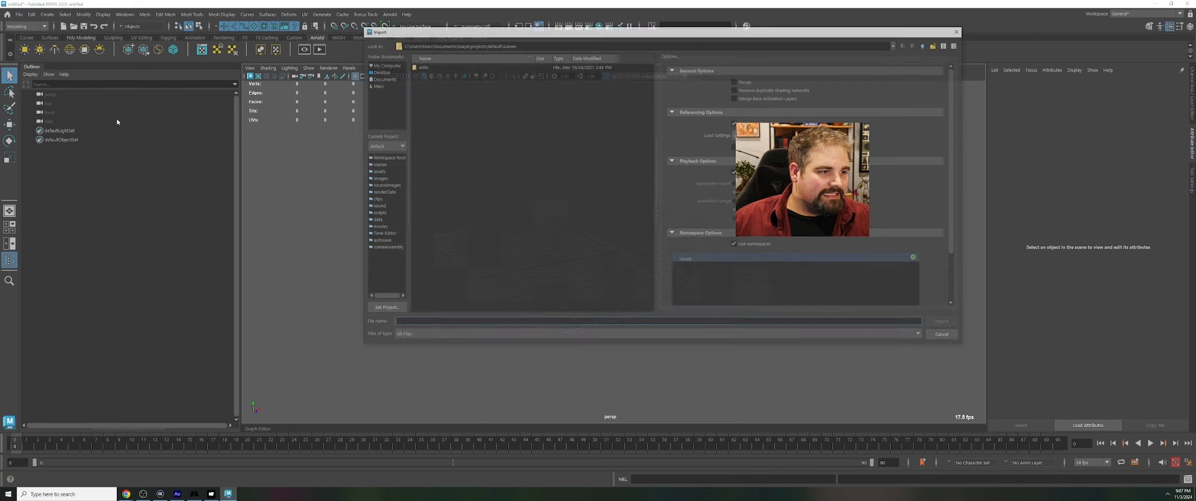
{"action": "left_click", "coordinate": [382, 71]}
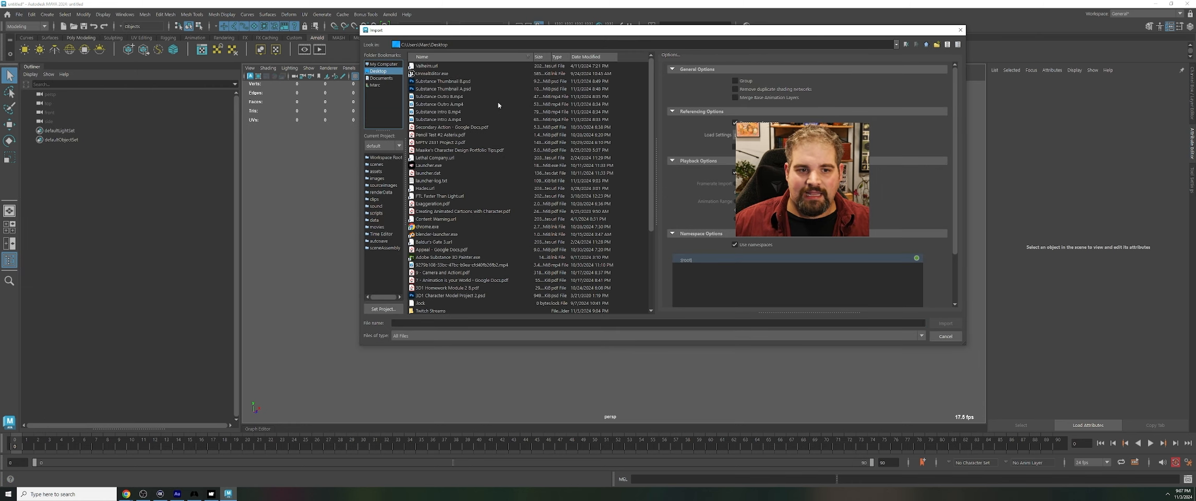
{"action": "scroll", "coordinate": [478, 297], "scroll_direction": "down", "scroll_amount": 4}
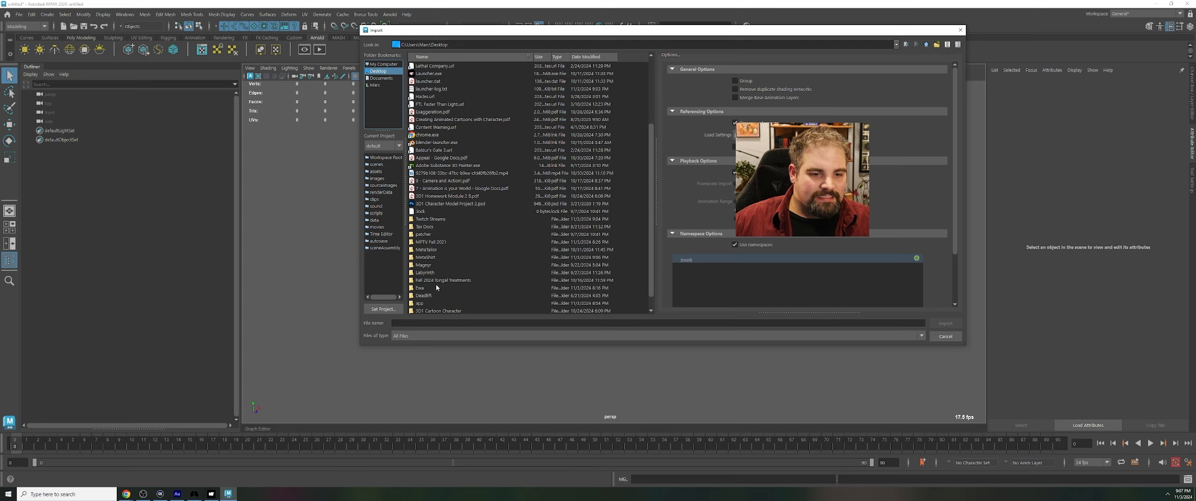
{"action": "double_click", "coordinate": [432, 258]}
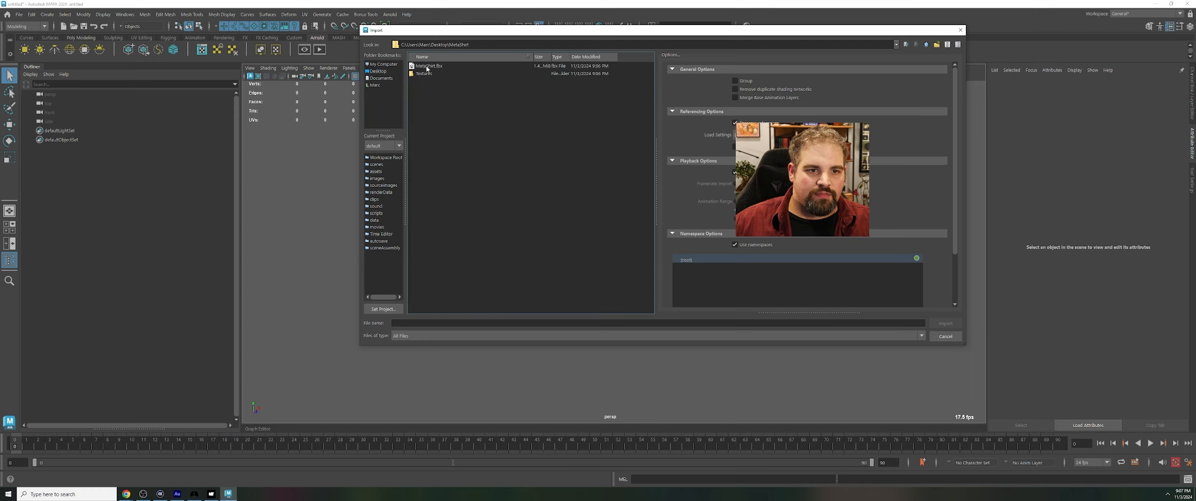
{"action": "left_click", "coordinate": [427, 66]}
{"action": "left_click", "coordinate": [945, 323]}
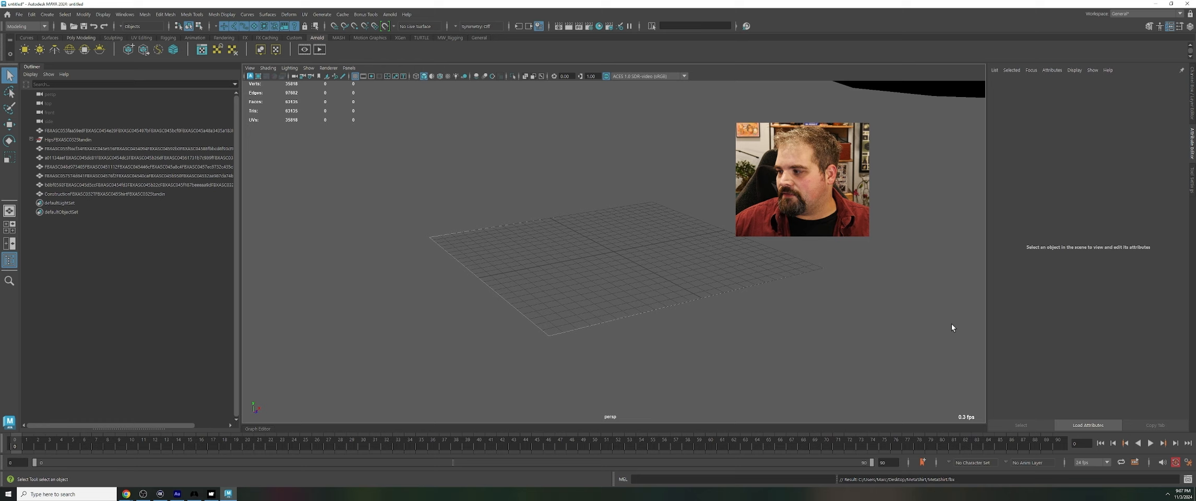
Delete the imported head and body meshes, keeping the T-shirt
{"action": "left_click", "coordinate": [841, 279]}
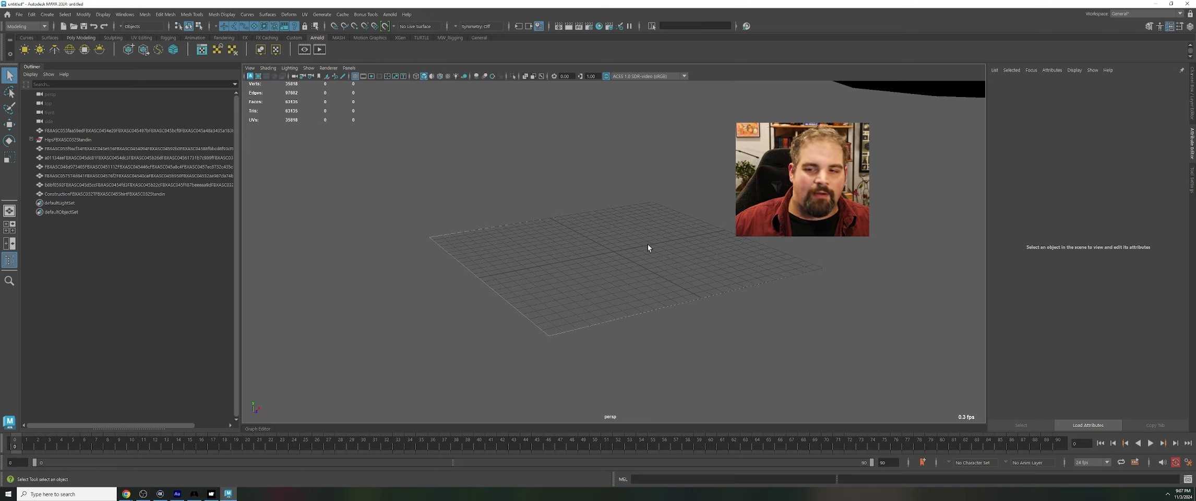
{"action": "key", "text": "a"}
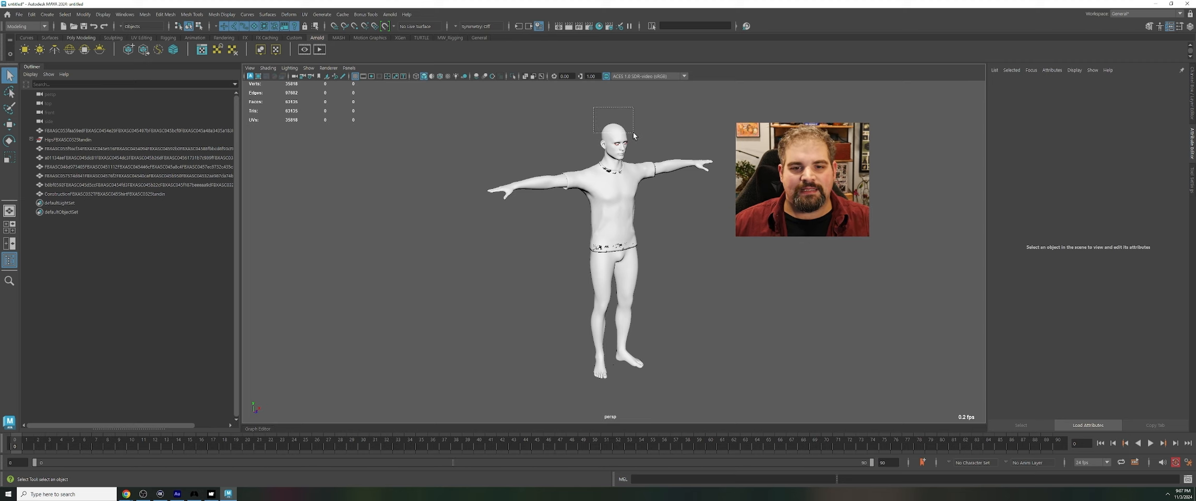
{"action": "left_click_drag", "start_coordinate": [643, 148], "coordinate": [642, 148]}
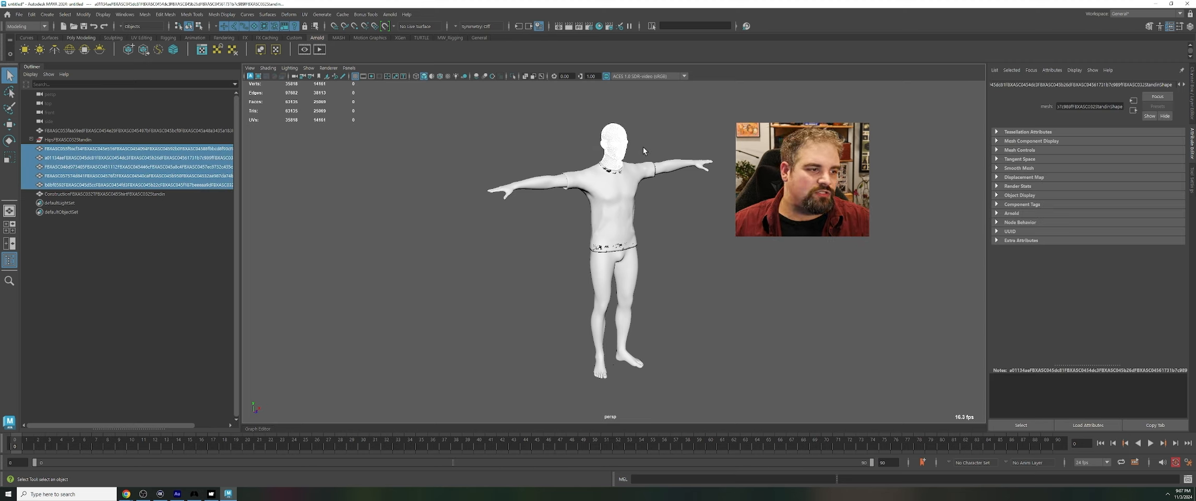
{"action": "key", "text": "Delete"}
{"action": "left_click_drag", "start_coordinate": [483, 147], "coordinate": [524, 240]}
{"action": "key", "text": "Delete"}
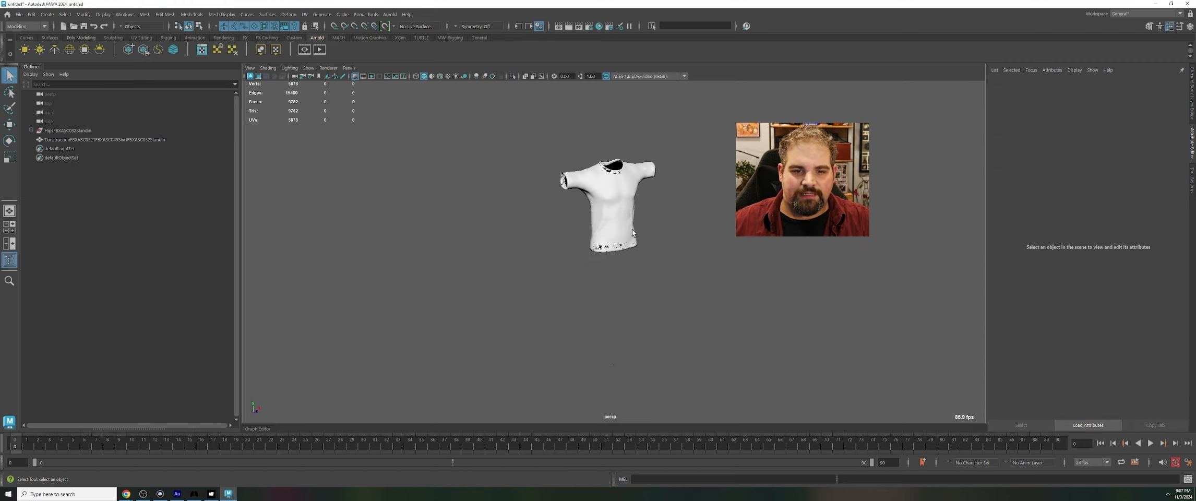
Delete the imported skeleton with its whole joint hierarchy, leaving the T-shirt mesh selected for inspection
{"action": "left_click", "coordinate": [608, 202]}
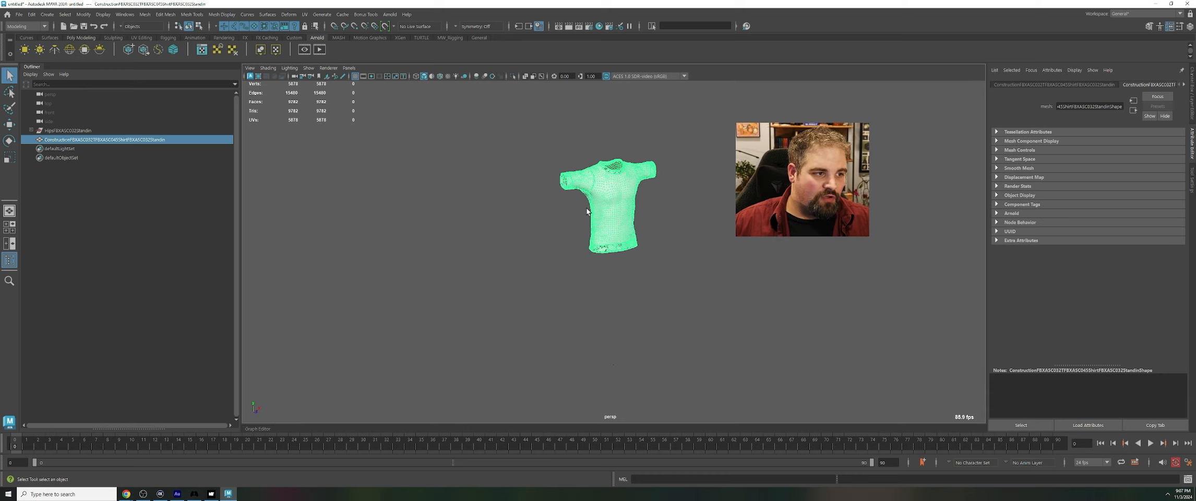
{"action": "key", "text": "f"}
{"action": "left_click", "coordinate": [31, 129], "text": "shift"}
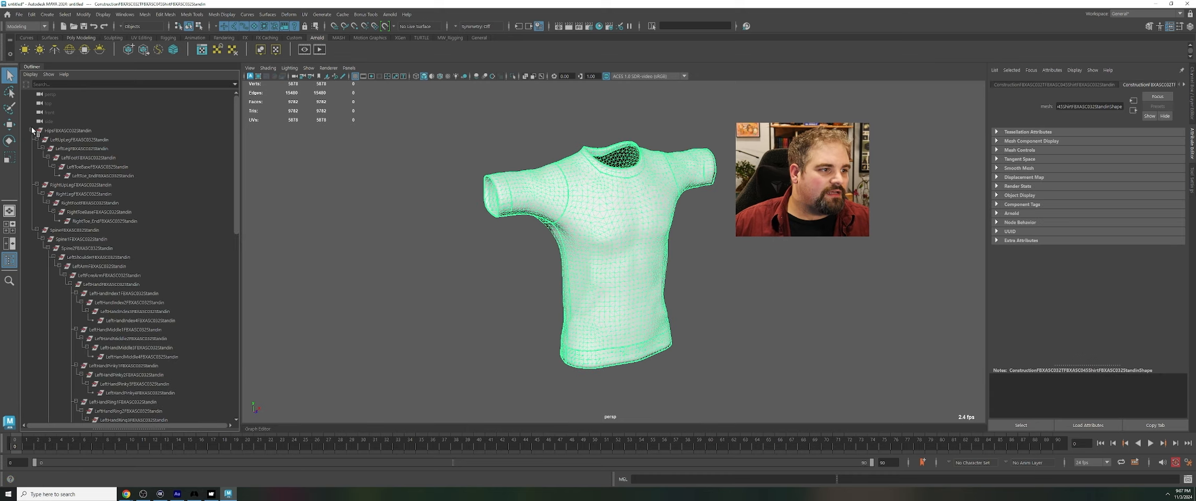
{"action": "left_click", "coordinate": [69, 140]}
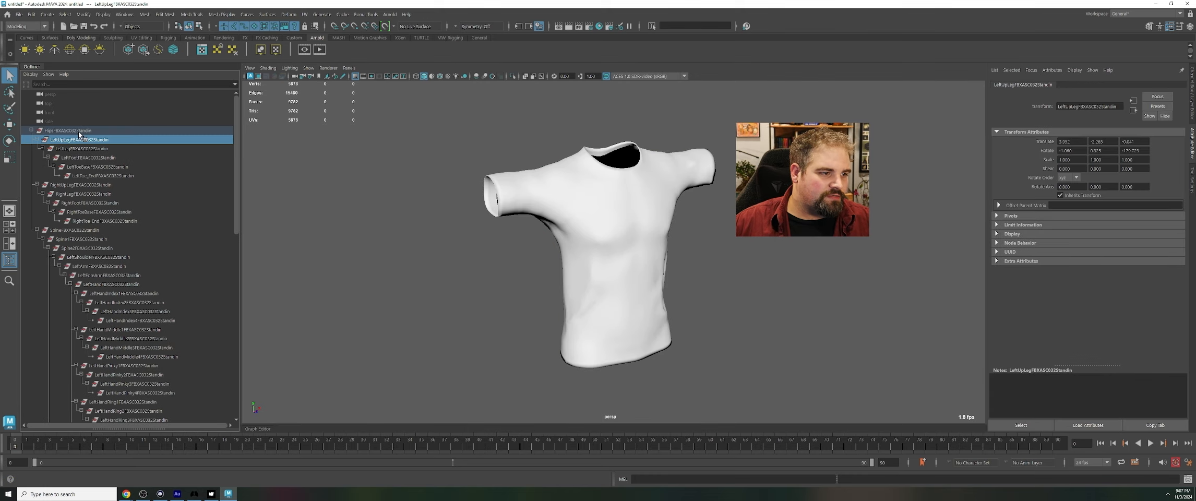
{"action": "left_click", "coordinate": [78, 131]}
{"action": "key", "text": "Delete"}
{"action": "left_click", "coordinate": [83, 131]}
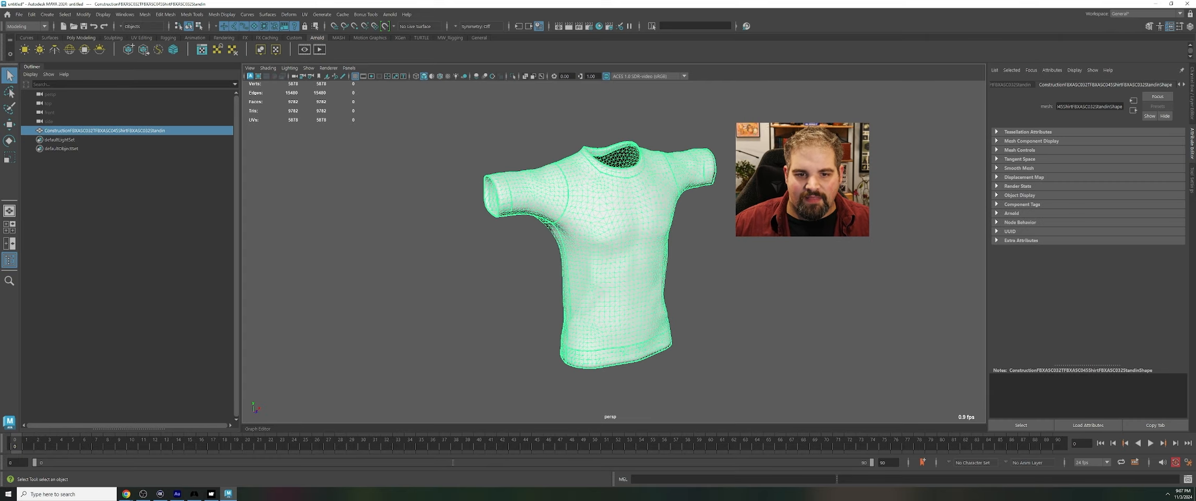
{"action": "left_click_drag", "start_coordinate": [772, 219], "coordinate": [746, 211], "text": "alt"}
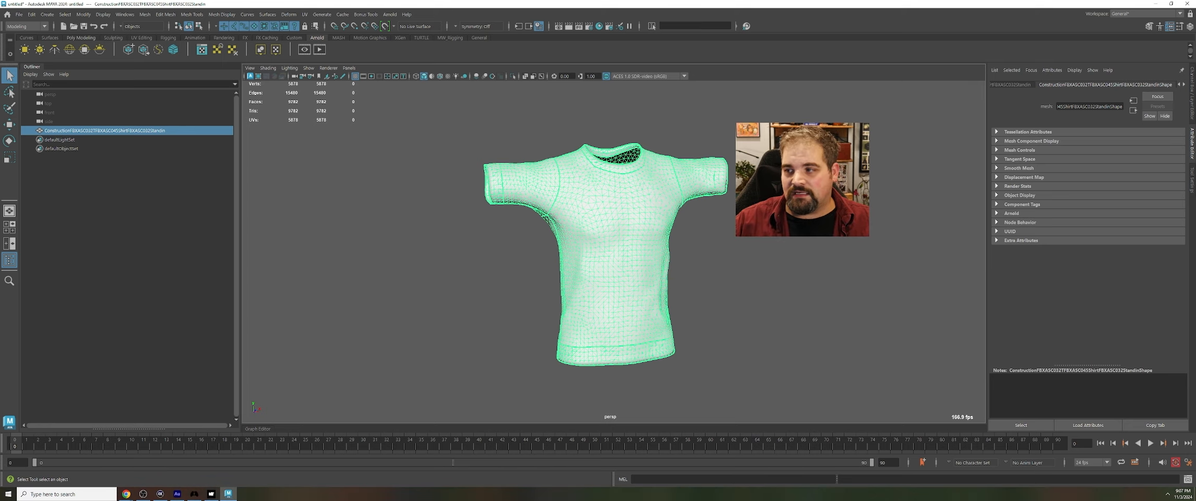
Export the selected T-shirt mesh as FBX into the MetaShirt desktop folder, overwriting MetaShirt.fbx
{"action": "left_click", "coordinate": [19, 14]}
{"action": "left_click", "coordinate": [80, 137]}
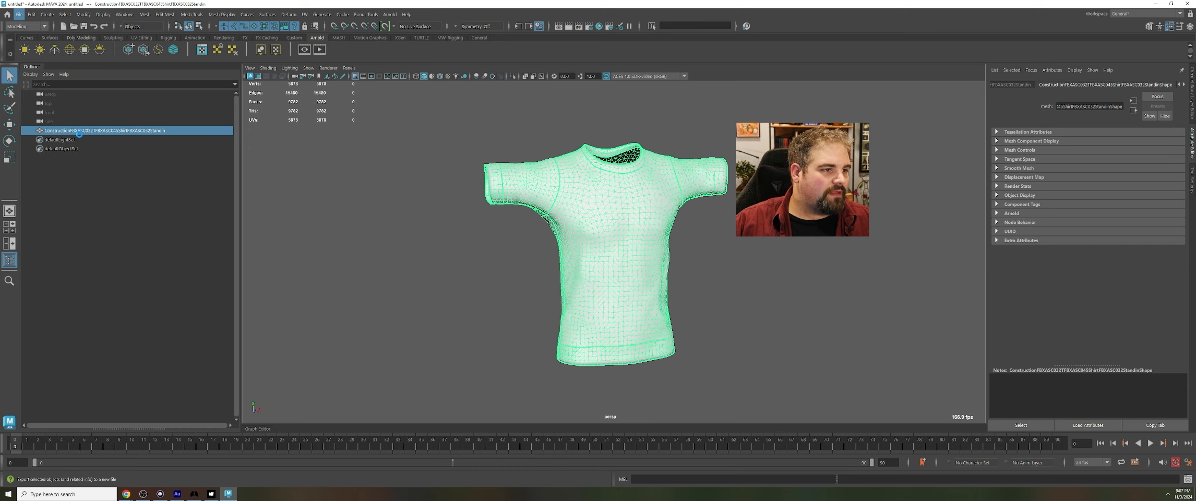
{"action": "left_click", "coordinate": [379, 71]}
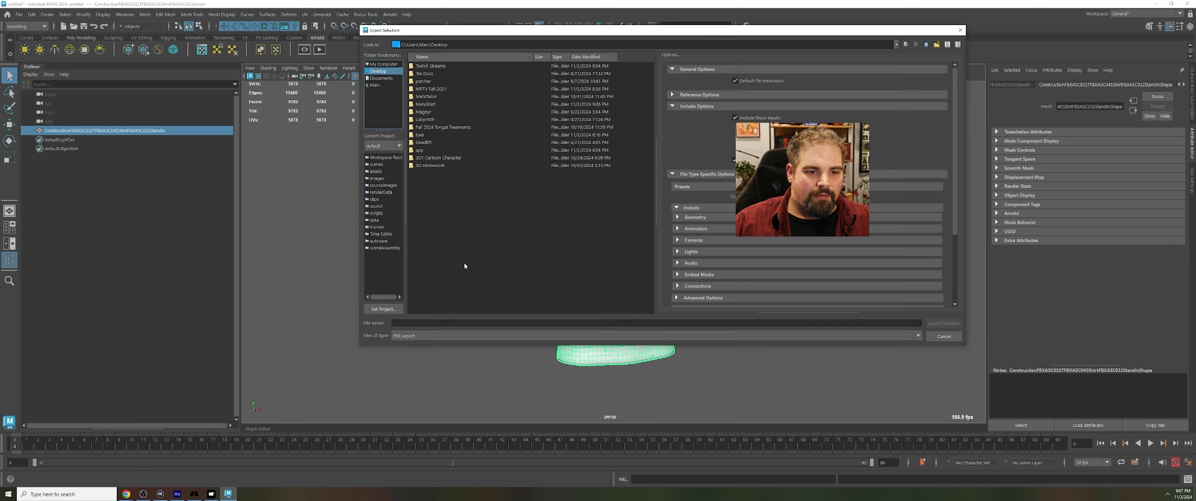
{"action": "double_click", "coordinate": [426, 104]}
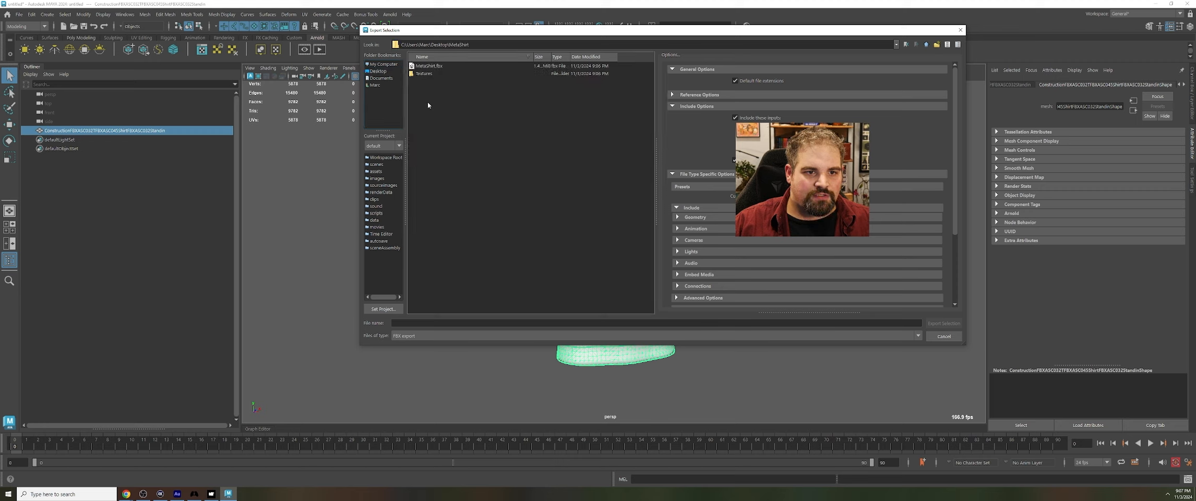
{"action": "left_click", "coordinate": [433, 66]}
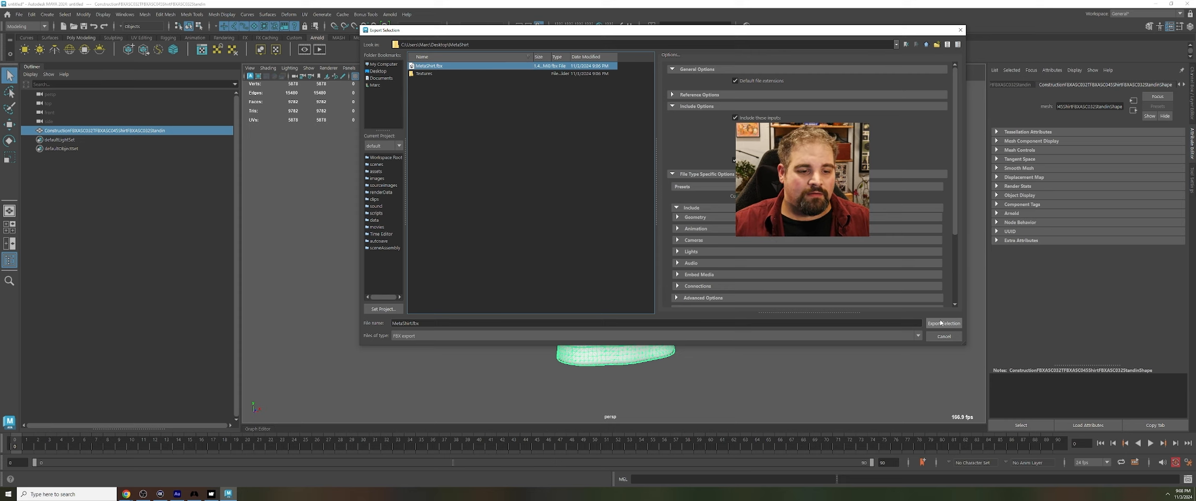
{"action": "left_click", "coordinate": [940, 323]}
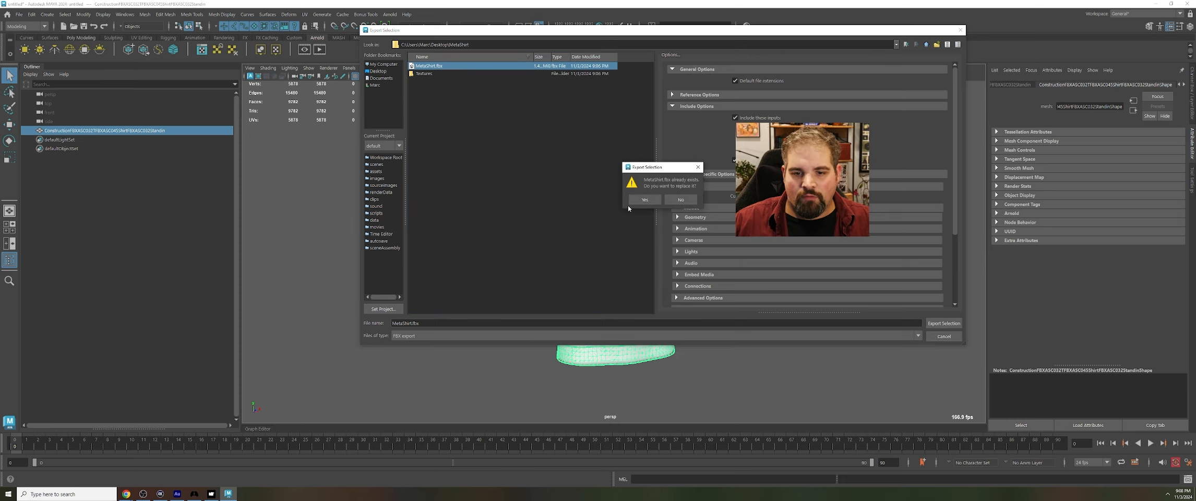
{"action": "left_click", "coordinate": [645, 199]}
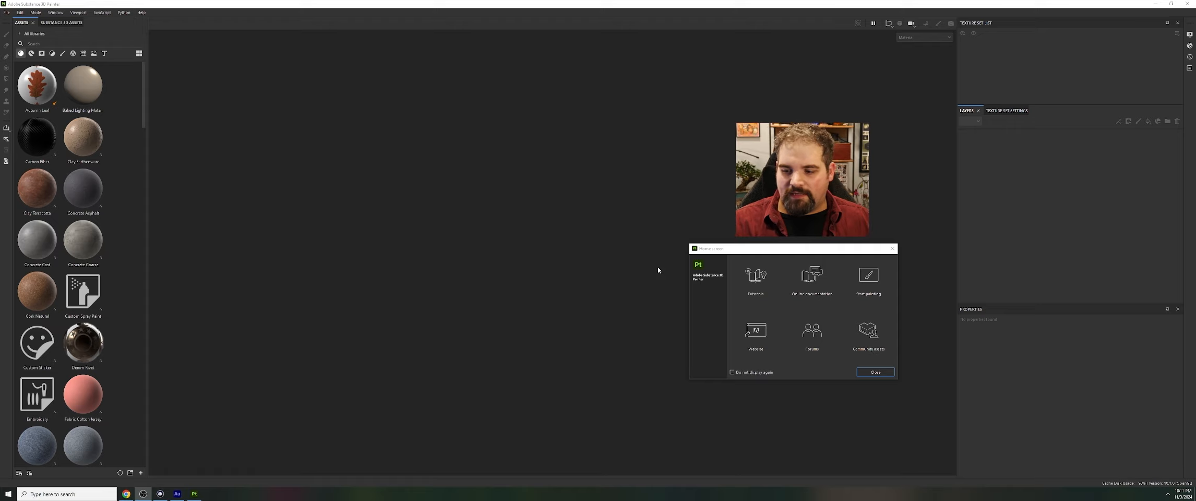
Switch to Substance 3D Painter, dismiss the welcome window and start a new project with the Unreal Engine 4 (starter_assets) template
{"action": "left_click", "coordinate": [876, 372]}
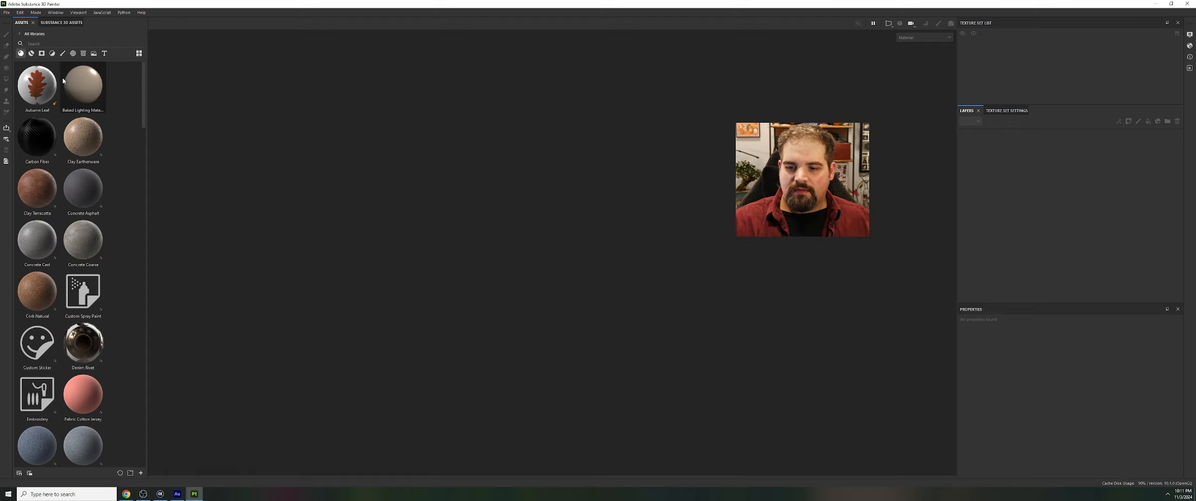
{"action": "left_click", "coordinate": [12, 13]}
{"action": "left_click", "coordinate": [13, 21]}
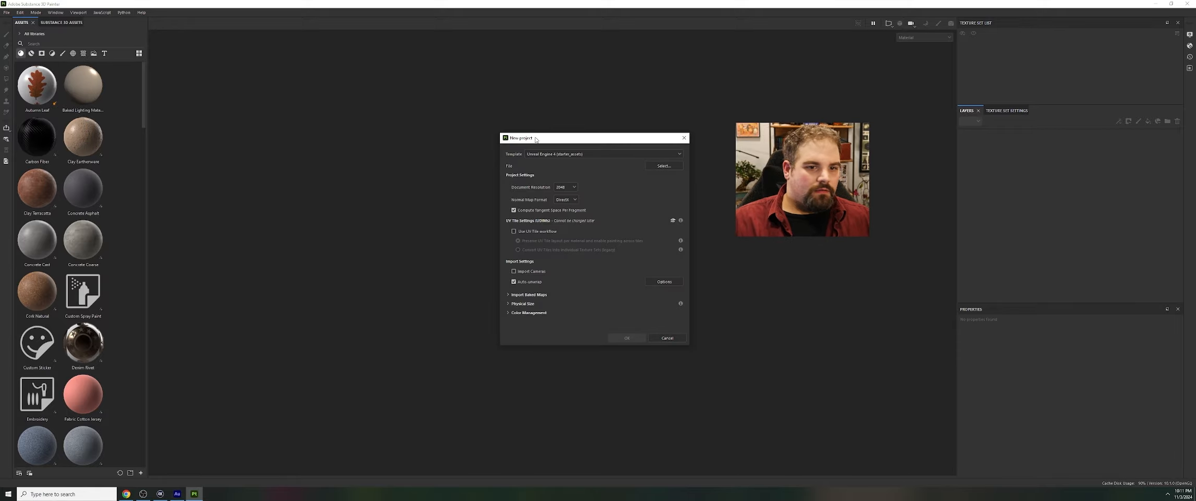
{"action": "left_click", "coordinate": [552, 153]}
{"action": "left_click", "coordinate": [552, 154]}
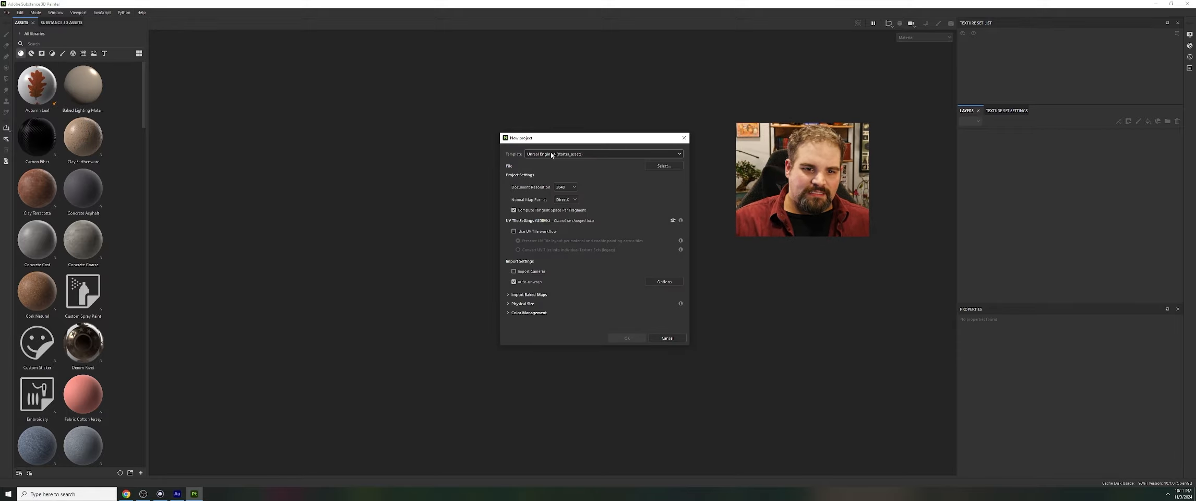
{"action": "left_click", "coordinate": [552, 155]}
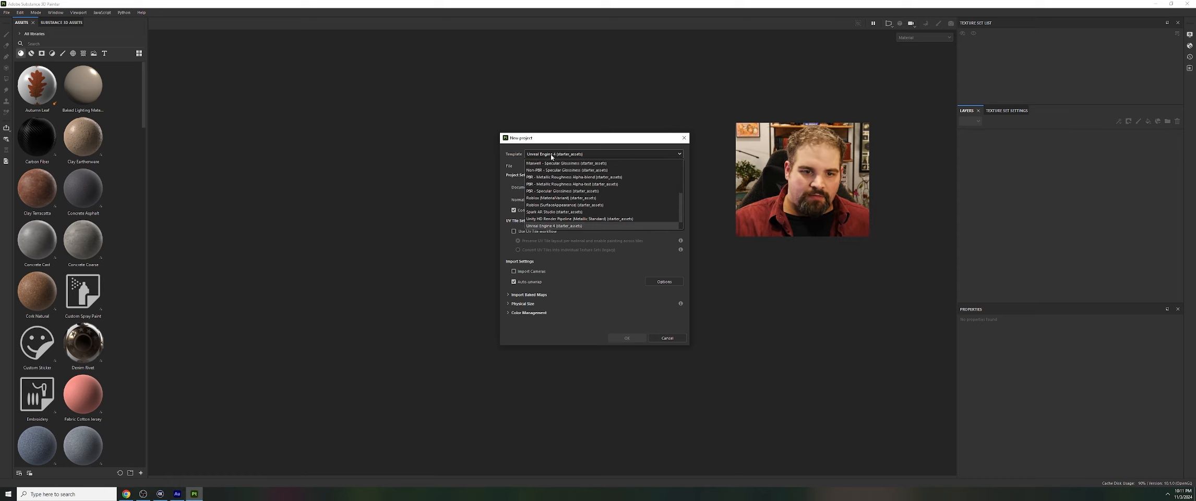
{"action": "left_click", "coordinate": [551, 155]}
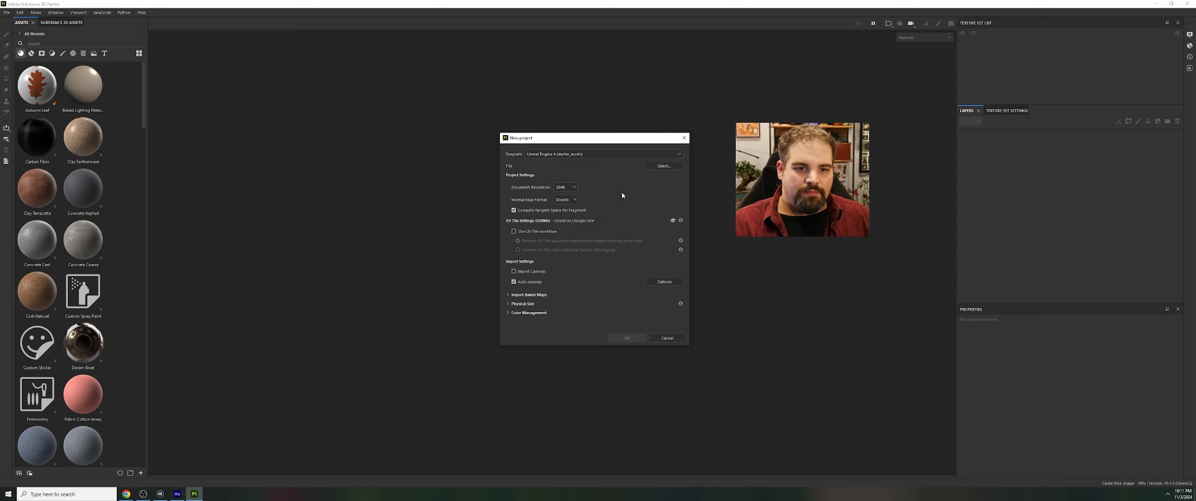
Choose MetaShirt.fbx from the MetaShirt desktop folder as the new project's mesh
{"action": "left_click", "coordinate": [653, 167]}
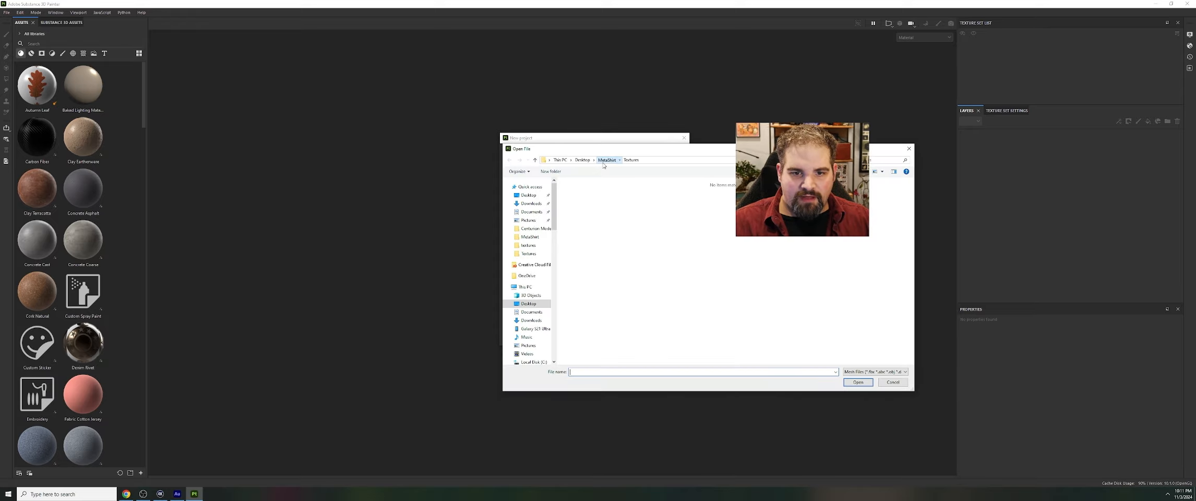
{"action": "left_click", "coordinate": [606, 160]}
{"action": "left_click", "coordinate": [584, 199]}
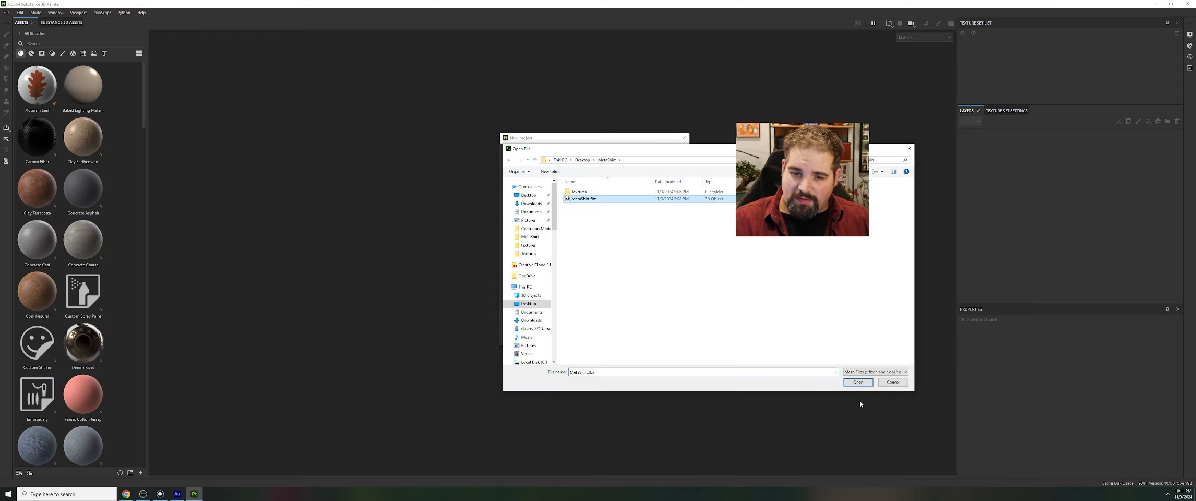
{"action": "left_click", "coordinate": [857, 382]}
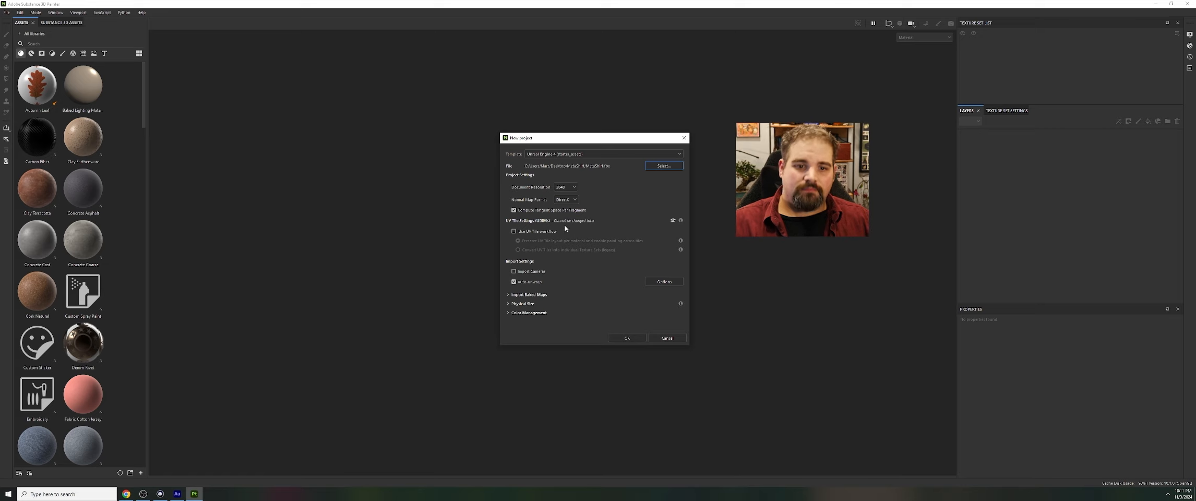
Set the project's document resolution to 4096 and its normal map format to OpenGL
{"action": "left_click", "coordinate": [569, 187]}
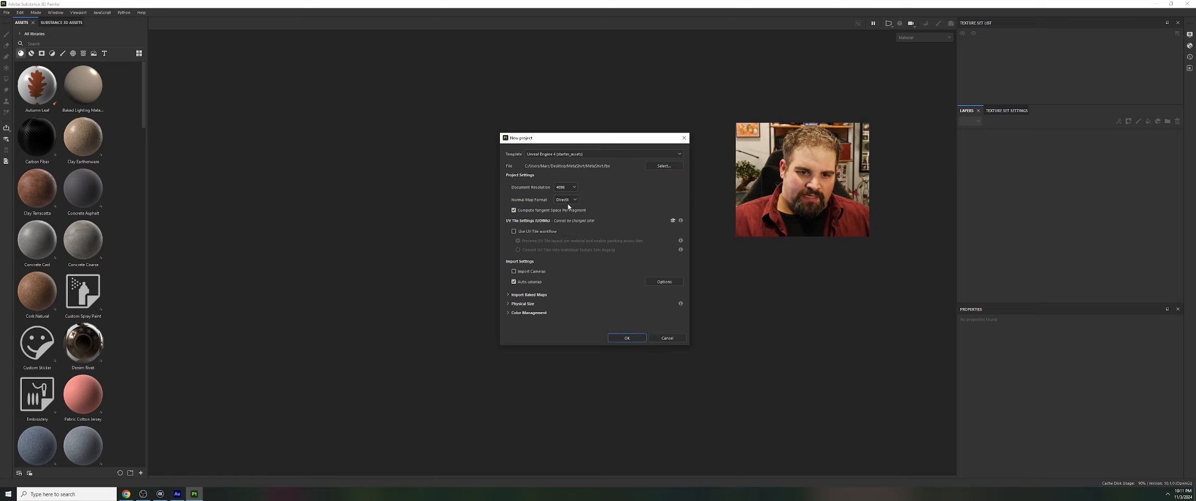
{"action": "left_click", "coordinate": [567, 202]}
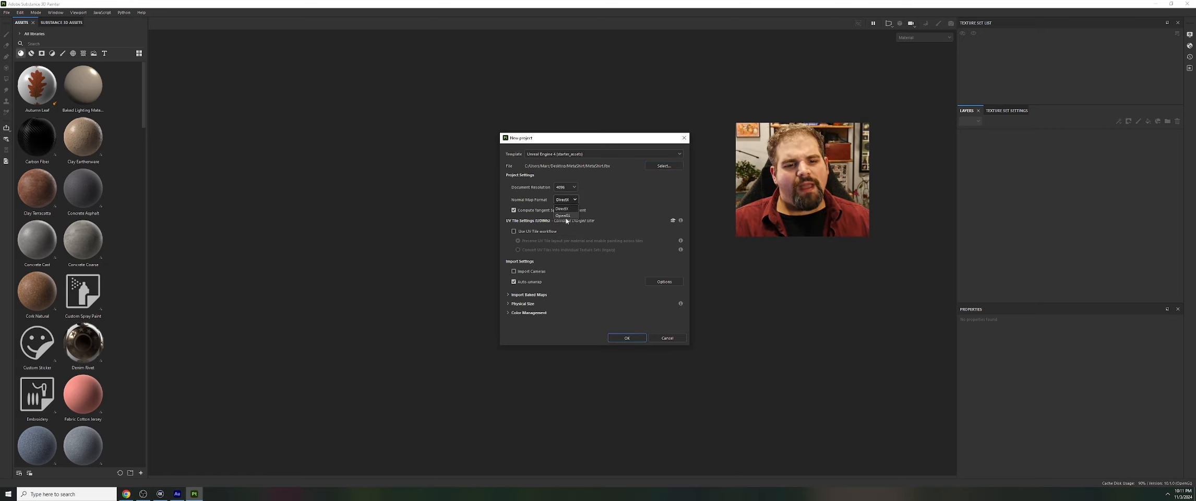
{"action": "left_click", "coordinate": [565, 216]}
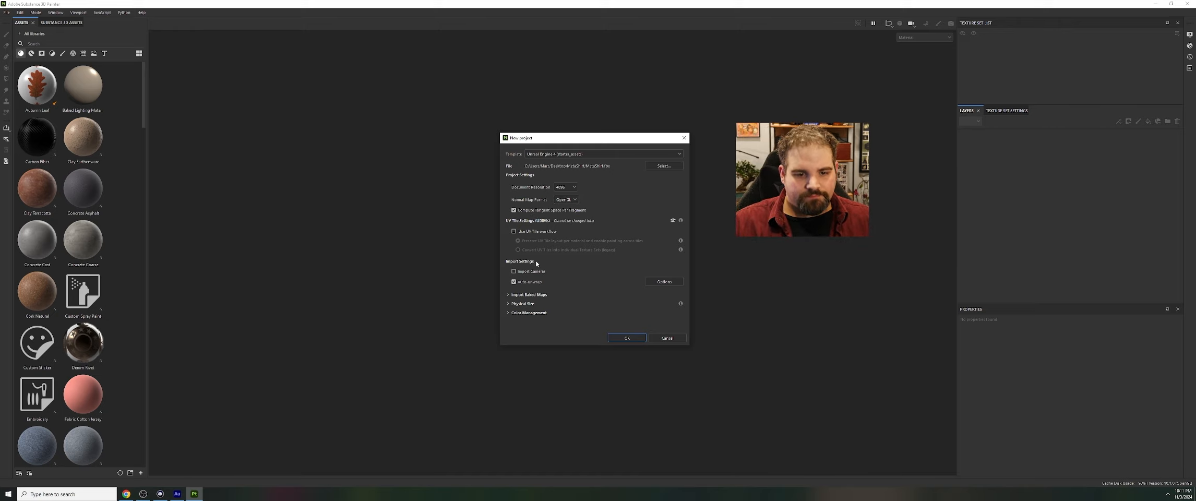
Add the T-shirt's normal map PNG from the Textures folder as an imported baked map and create the project
{"action": "left_click", "coordinate": [539, 295]}
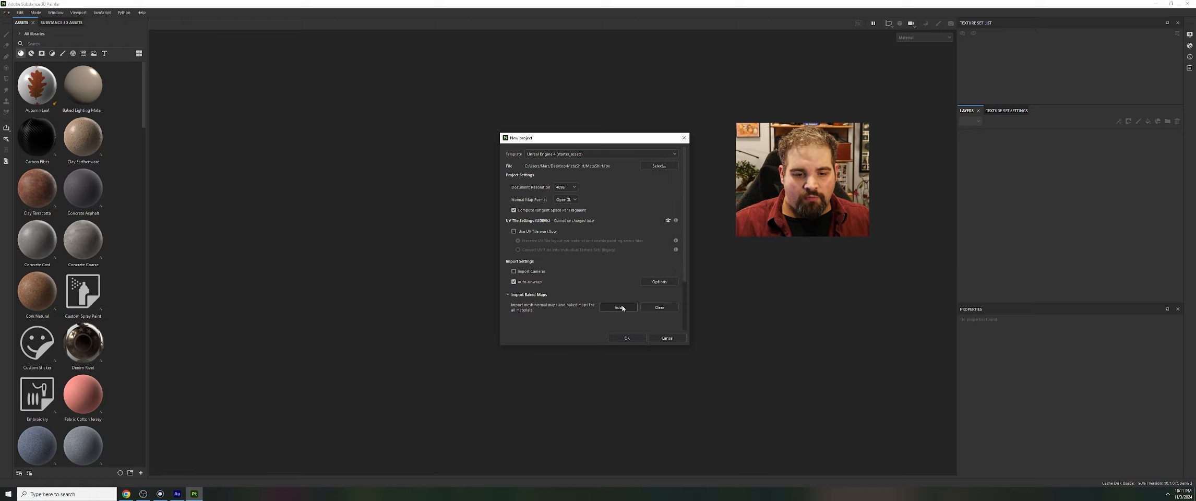
{"action": "left_click", "coordinate": [619, 307]}
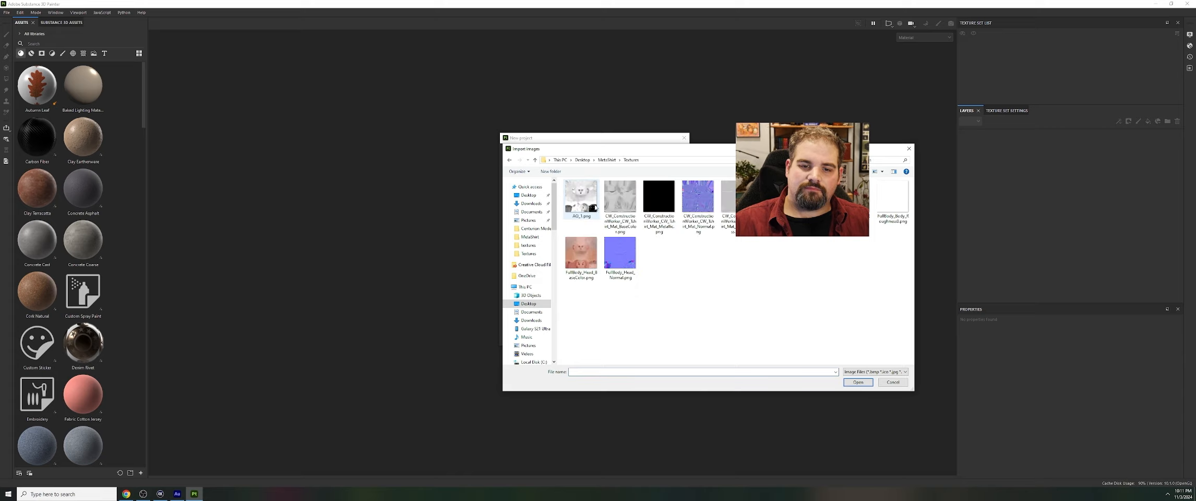
{"action": "left_click", "coordinate": [699, 204]}
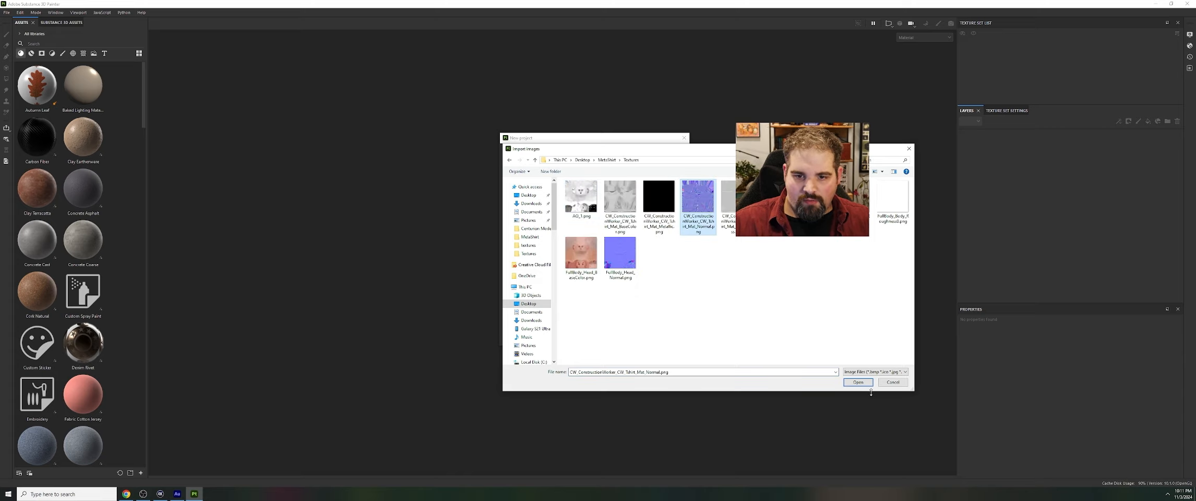
{"action": "left_click", "coordinate": [857, 383]}
{"action": "scroll", "coordinate": [563, 282], "scroll_direction": "down", "scroll_amount": 2}
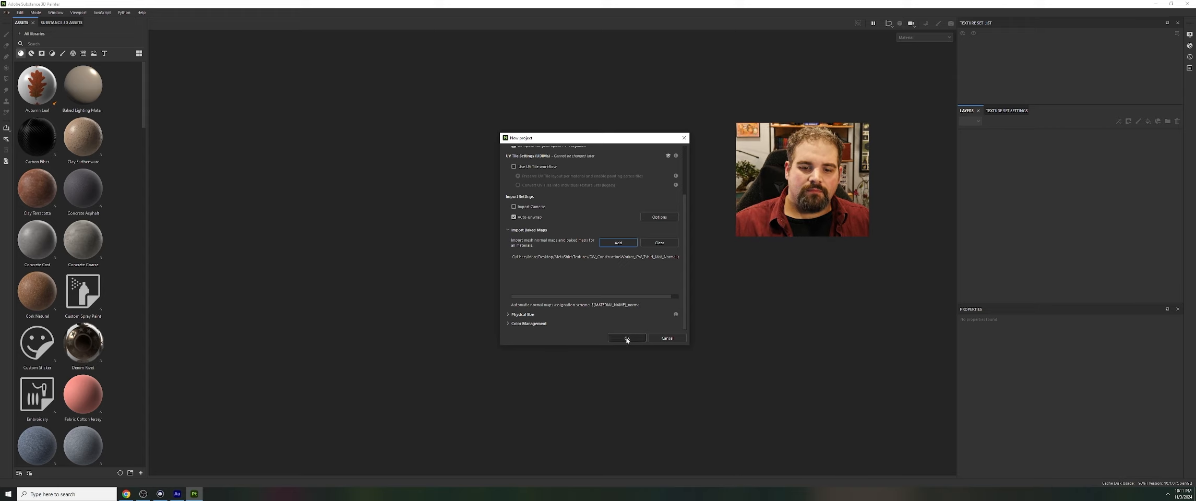
{"action": "left_click", "coordinate": [627, 338]}
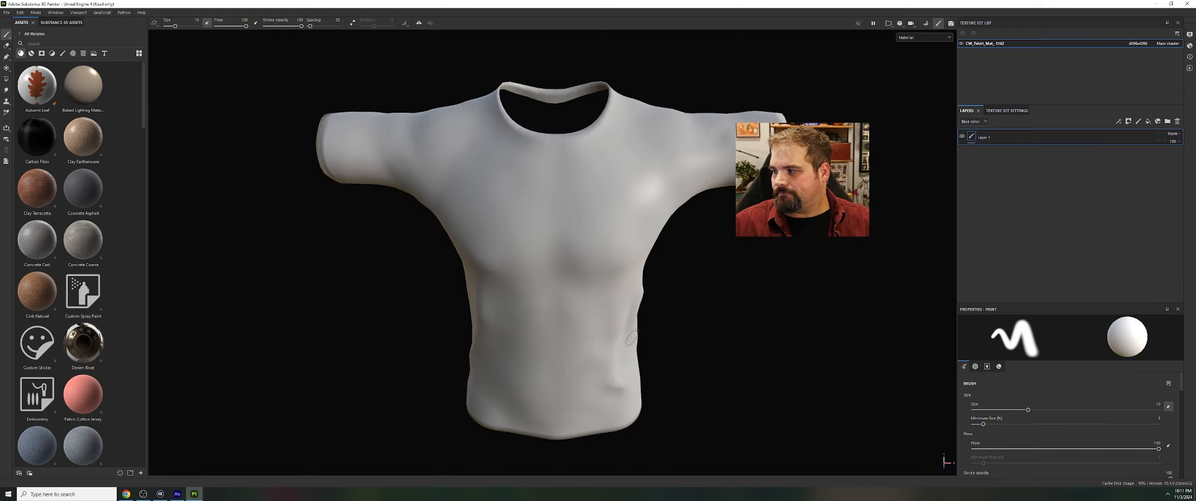
Choose a different environment map in the display settings, raise its opacity and exposure slightly, and reduce its blur
{"action": "scroll", "coordinate": [809, 187], "scroll_direction": "down", "scroll_amount": 5}
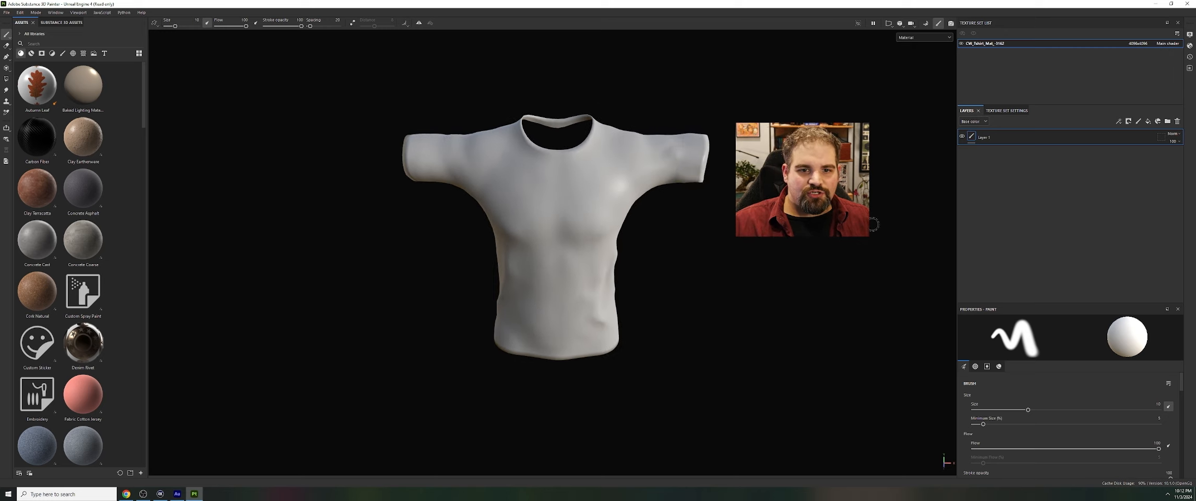
{"action": "left_click", "coordinate": [1189, 34]}
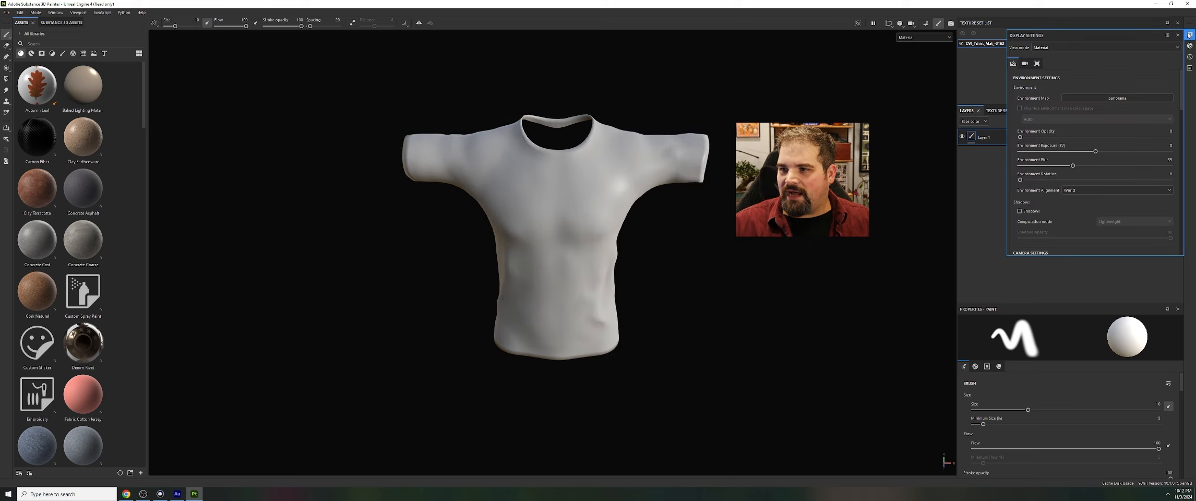
{"action": "left_click", "coordinate": [1098, 99]}
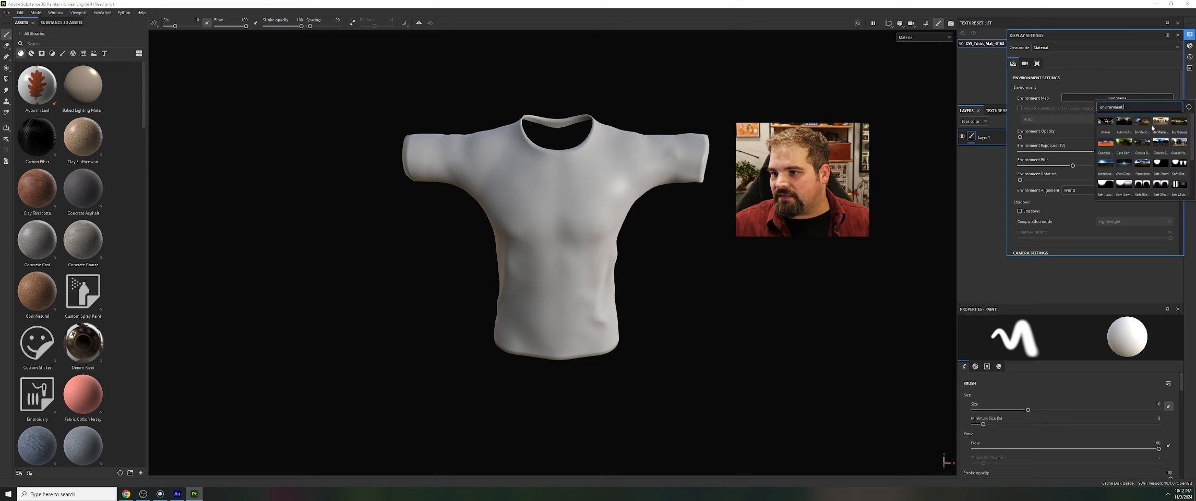
{"action": "left_click", "coordinate": [1179, 142]}
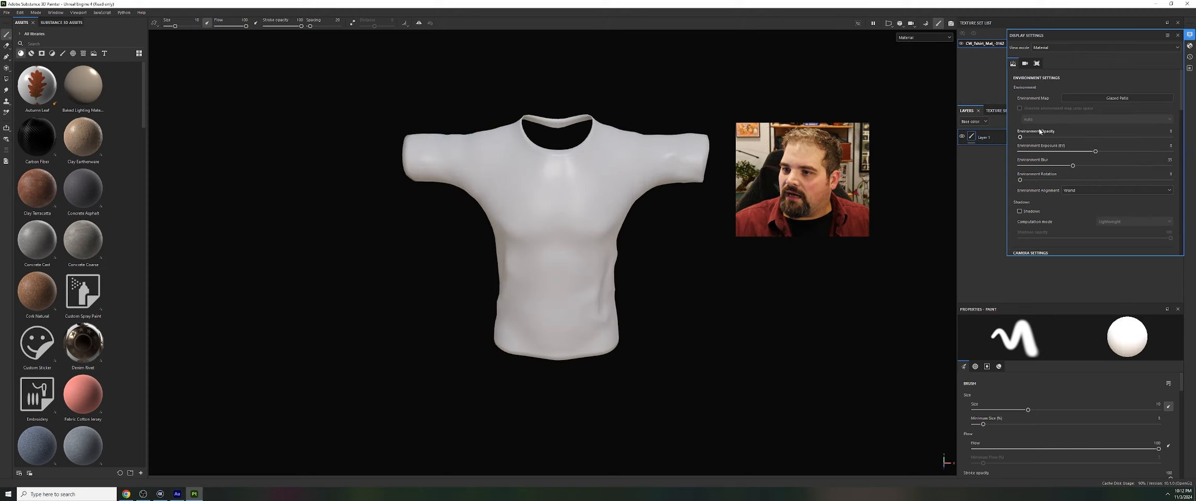
{"action": "left_click_drag", "start_coordinate": [1020, 138], "coordinate": [1011, 181]}
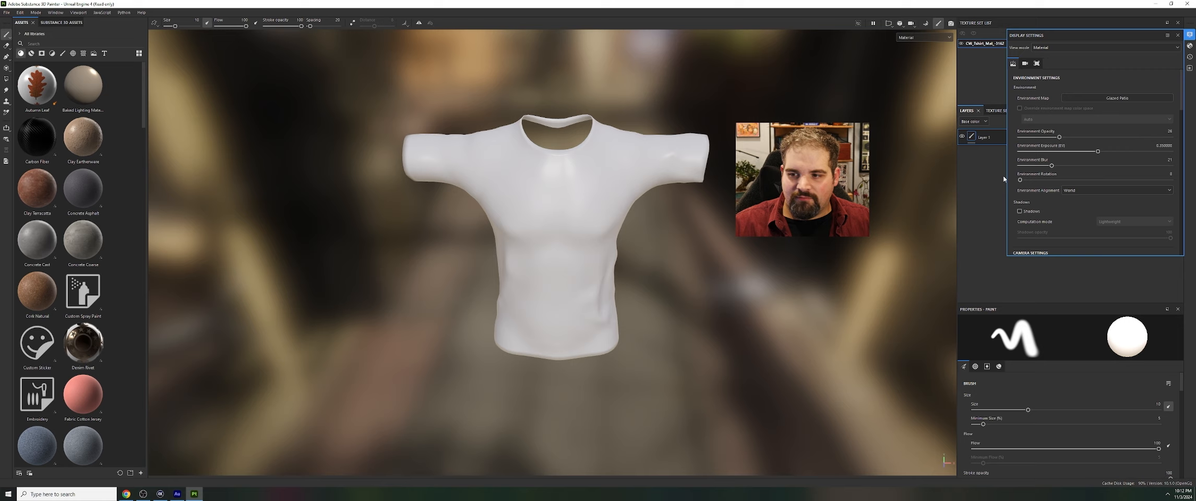
Align the environment to the camera and enable lightweight shadows with their opacity reduced to about 61
{"action": "left_click", "coordinate": [1095, 190]}
{"action": "left_click", "coordinate": [1075, 203]}
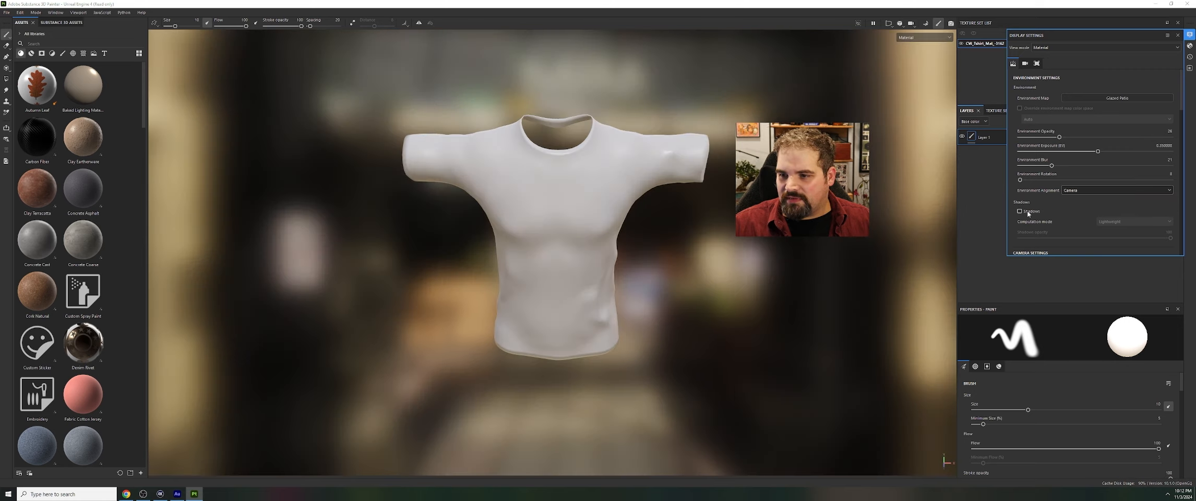
{"action": "left_click", "coordinate": [1026, 212]}
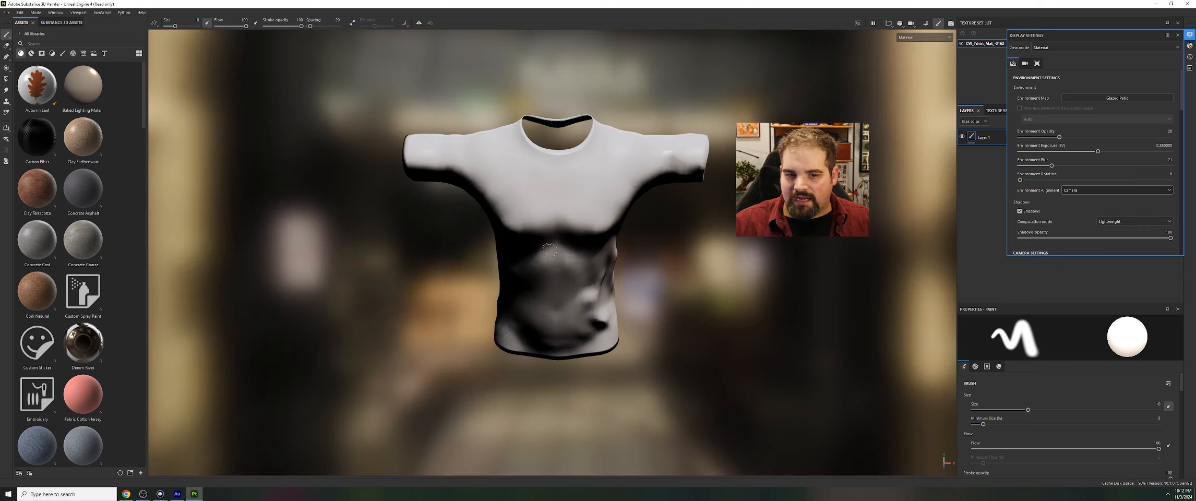
{"action": "left_click_drag", "start_coordinate": [1170, 238], "coordinate": [1111, 238]}
Set the camera's focal length to 33 mm and reframe the whole T-shirt in the viewport
{"action": "scroll", "coordinate": [1076, 156], "scroll_direction": "down", "scroll_amount": 4}
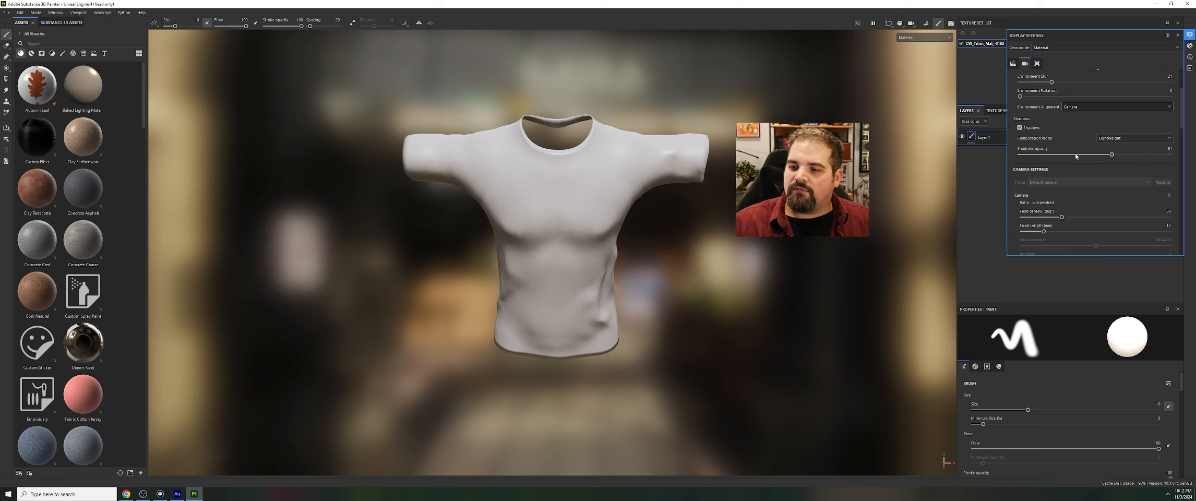
{"action": "scroll", "coordinate": [1077, 155], "scroll_direction": "down", "scroll_amount": 2}
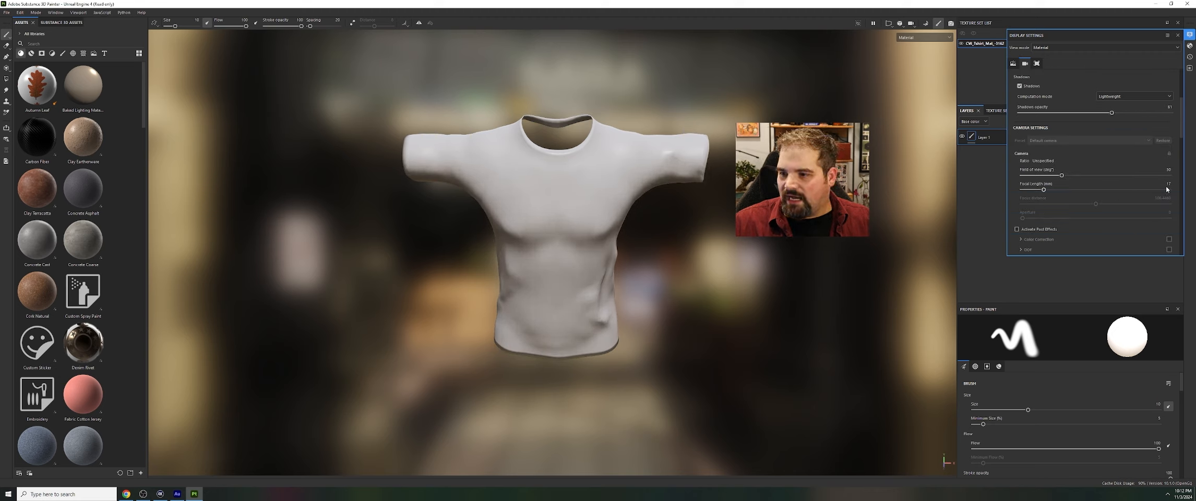
{"action": "left_click_drag", "start_coordinate": [1170, 184], "coordinate": [1147, 180]}
{"action": "type", "text": "33"}
{"action": "key", "text": "Return"}
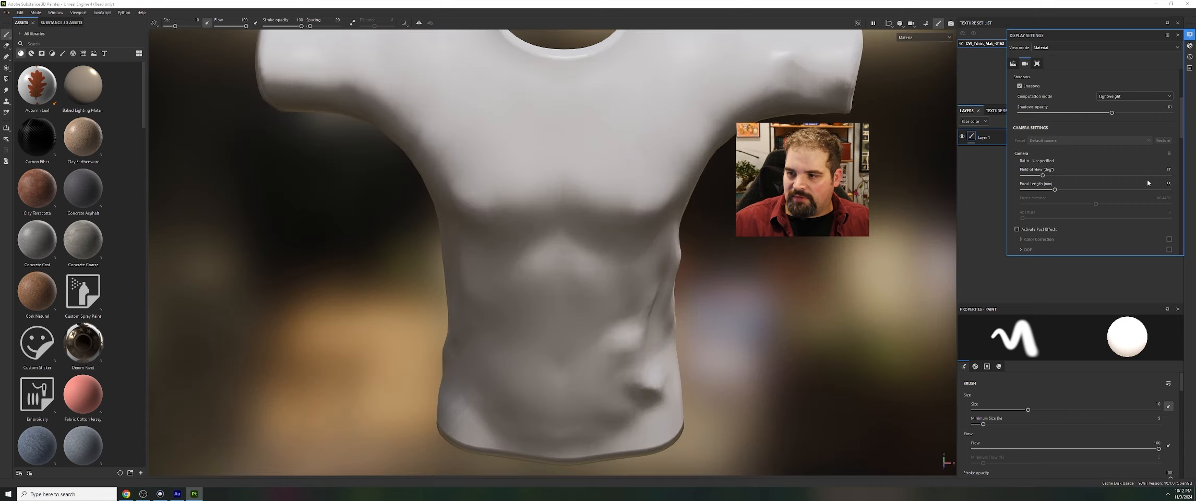
{"action": "scroll", "coordinate": [500, 293], "scroll_direction": "down", "scroll_amount": 4}
{"action": "middle_click_drag", "start_coordinate": [709, 176], "coordinate": [683, 253], "text": "alt"}
Look through the remaining camera, post-effect and viewport options in the display settings and close them
{"action": "scroll", "coordinate": [1077, 174], "scroll_direction": "down", "scroll_amount": 3}
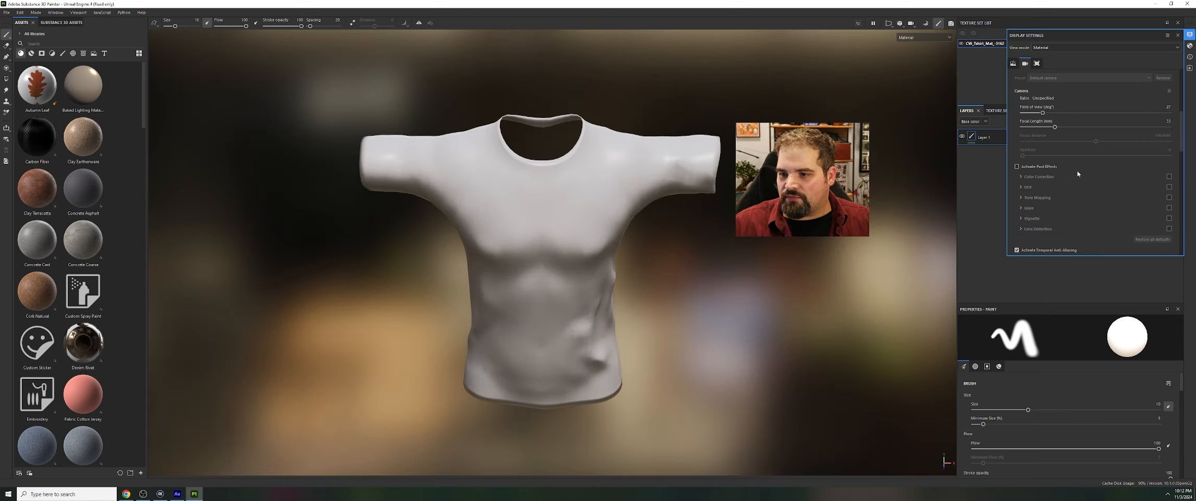
{"action": "scroll", "coordinate": [1074, 173], "scroll_direction": "down", "scroll_amount": 8}
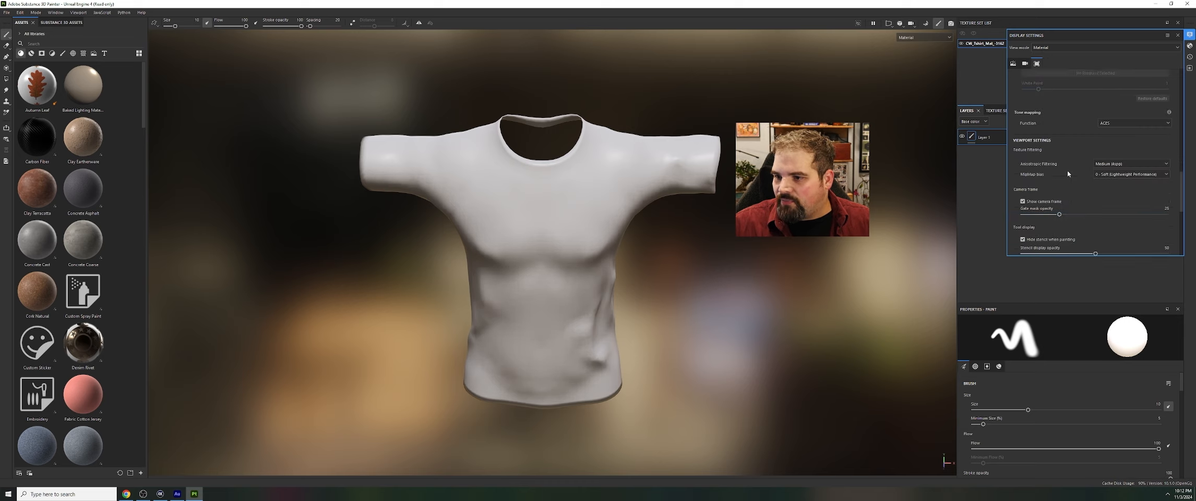
{"action": "scroll", "coordinate": [1067, 170], "scroll_direction": "down", "scroll_amount": 8}
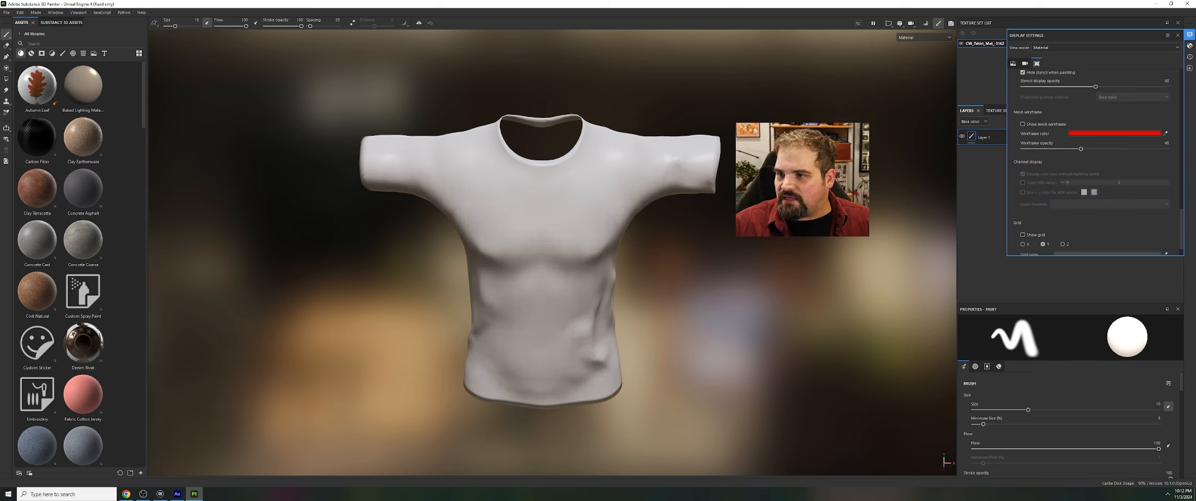
{"action": "left_click", "coordinate": [1178, 35]}
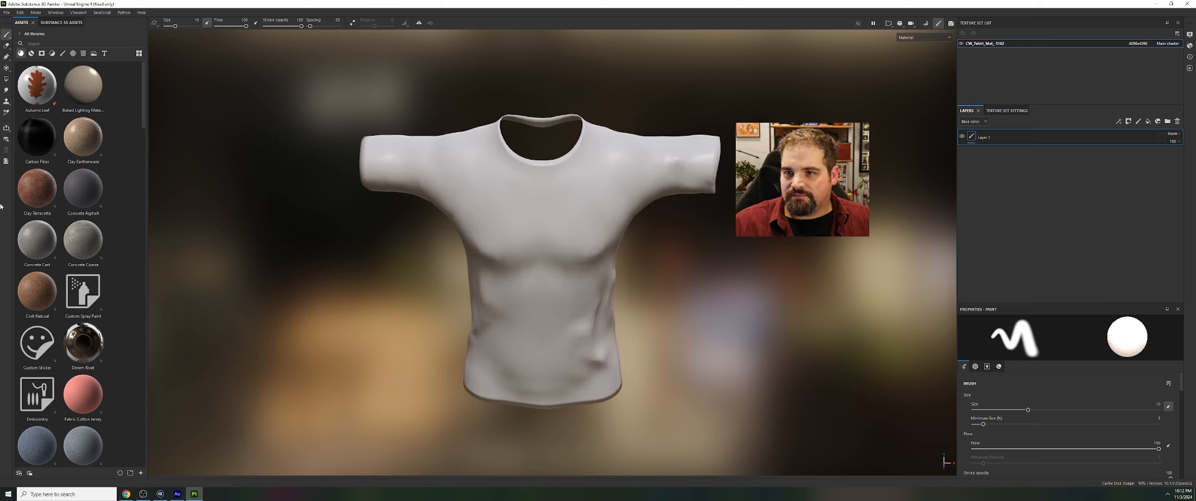
Assign the imported T-shirt normal map to the Normal slot of the texture set's mesh maps
{"action": "mouse_move", "coordinate": [531, 256]}
{"action": "right_mouse_down", "text": "alt"}
{"action": "mouse_move", "coordinate": [556, 253]}
{"action": "mouse_move", "coordinate": [522, 258]}
{"action": "right_mouse_up", "text": "alt"}
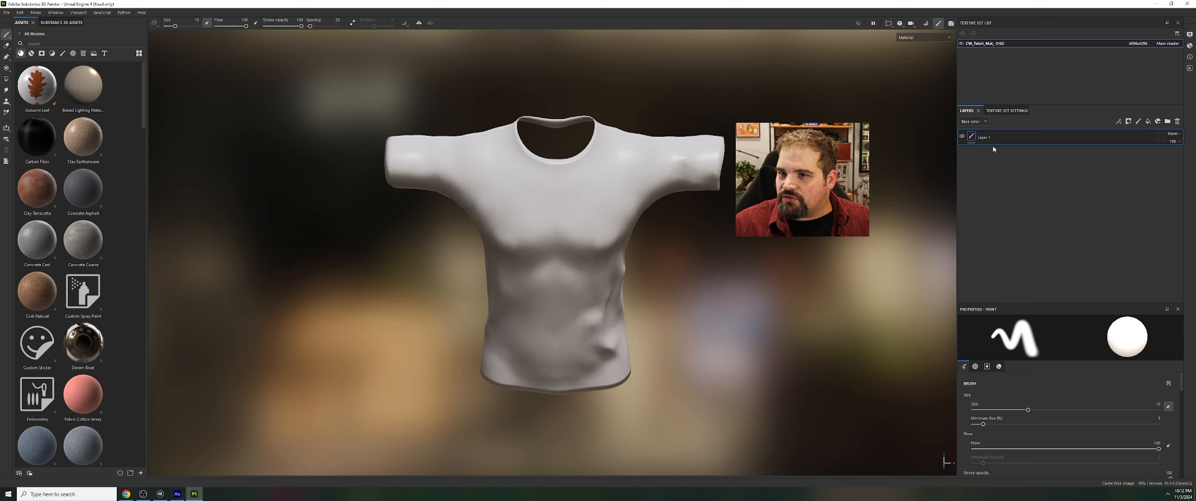
{"action": "left_click", "coordinate": [1002, 111]}
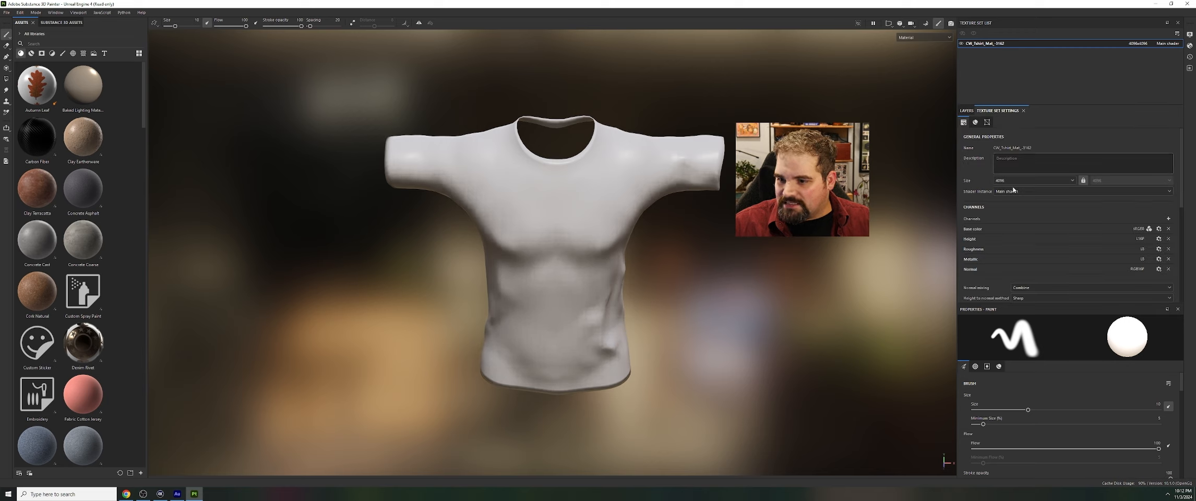
{"action": "scroll", "coordinate": [1013, 190], "scroll_direction": "down", "scroll_amount": 5}
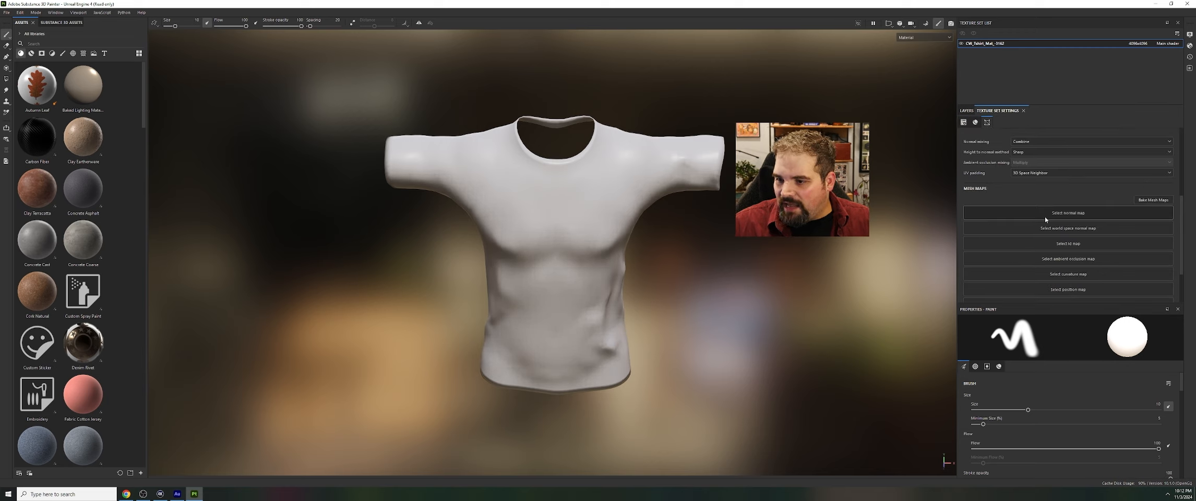
{"action": "left_click", "coordinate": [1045, 219]}
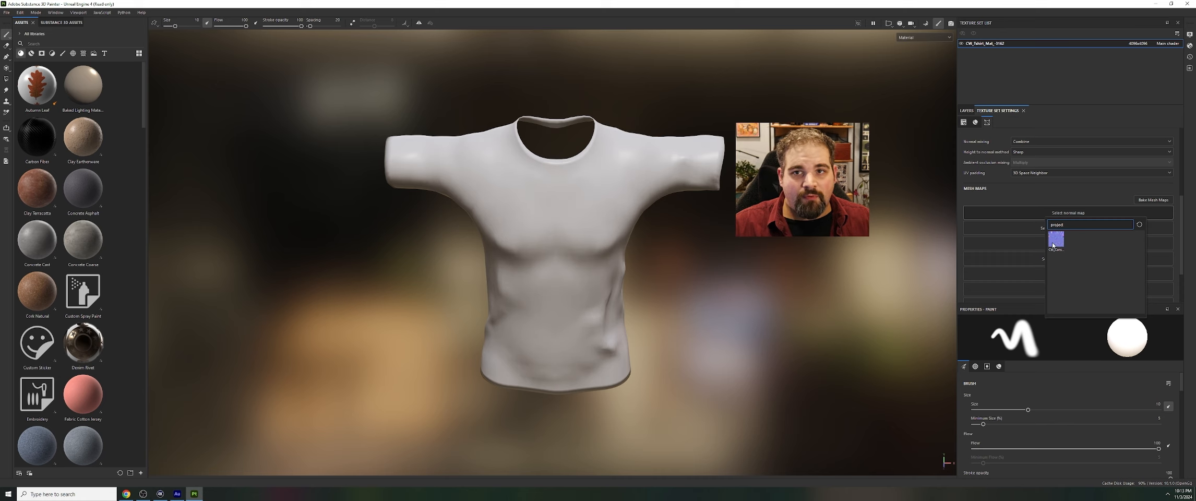
{"action": "left_click", "coordinate": [1054, 241]}
{"action": "scroll", "coordinate": [538, 272], "scroll_direction": "up", "scroll_amount": 2}
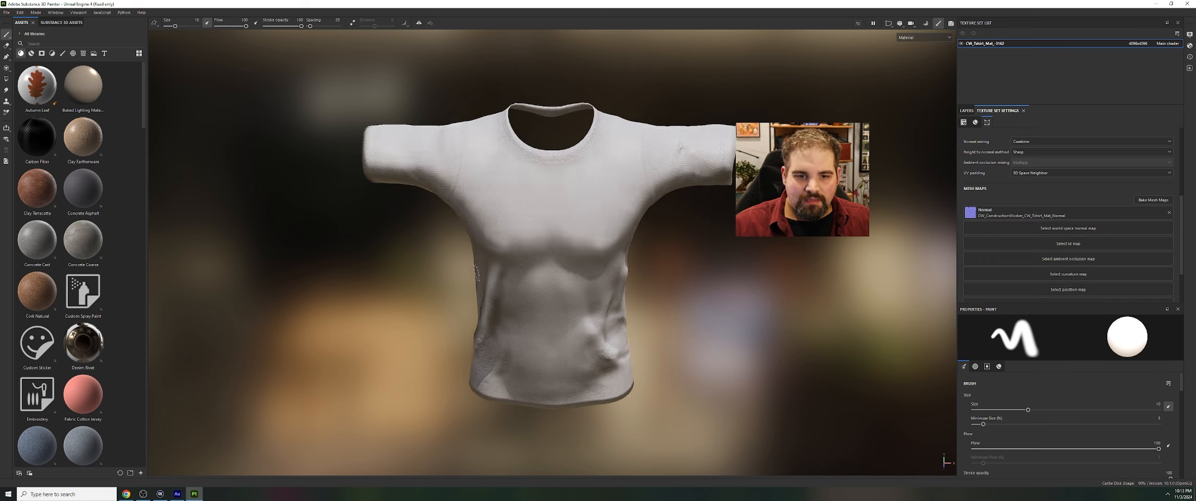
{"action": "scroll", "coordinate": [540, 274], "scroll_direction": "down", "scroll_amount": 1}
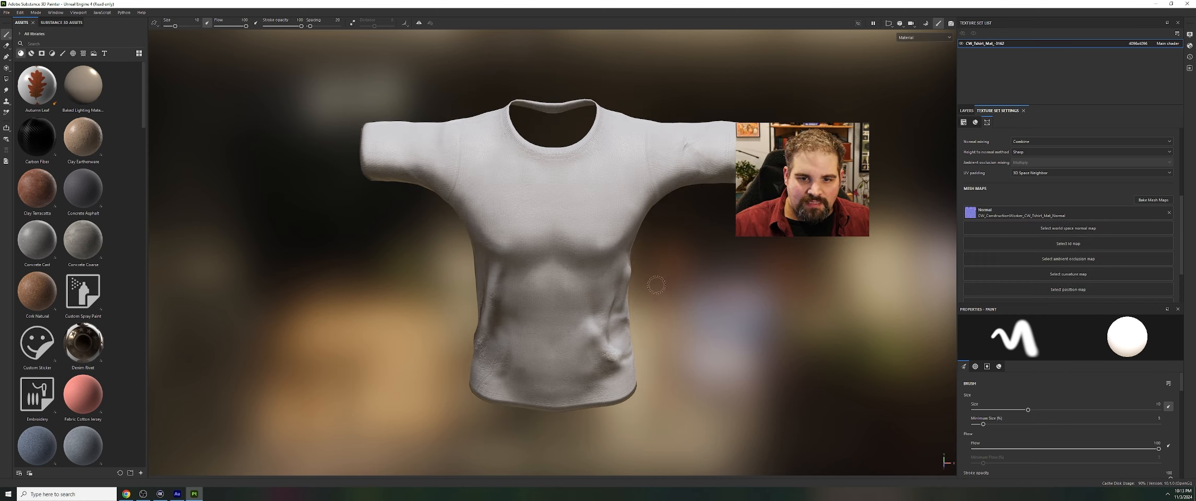
Enter baking mode, set the output size to 4096 and exclude the Normal map from the bake
{"action": "left_click", "coordinate": [928, 26]}
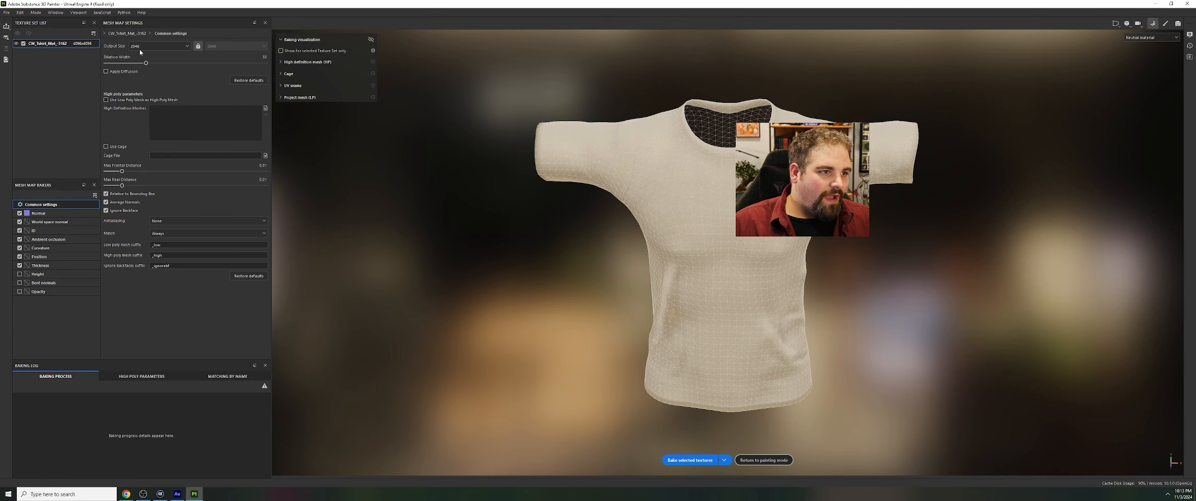
{"action": "left_click_drag", "start_coordinate": [145, 62], "coordinate": [159, 123]}
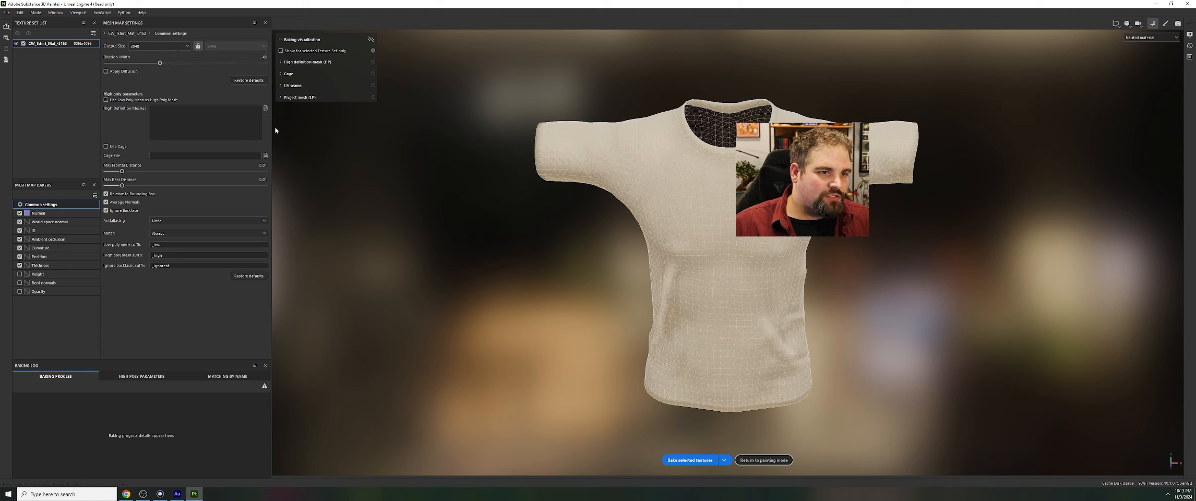
{"action": "left_click", "coordinate": [162, 45]}
{"action": "left_click", "coordinate": [150, 104]}
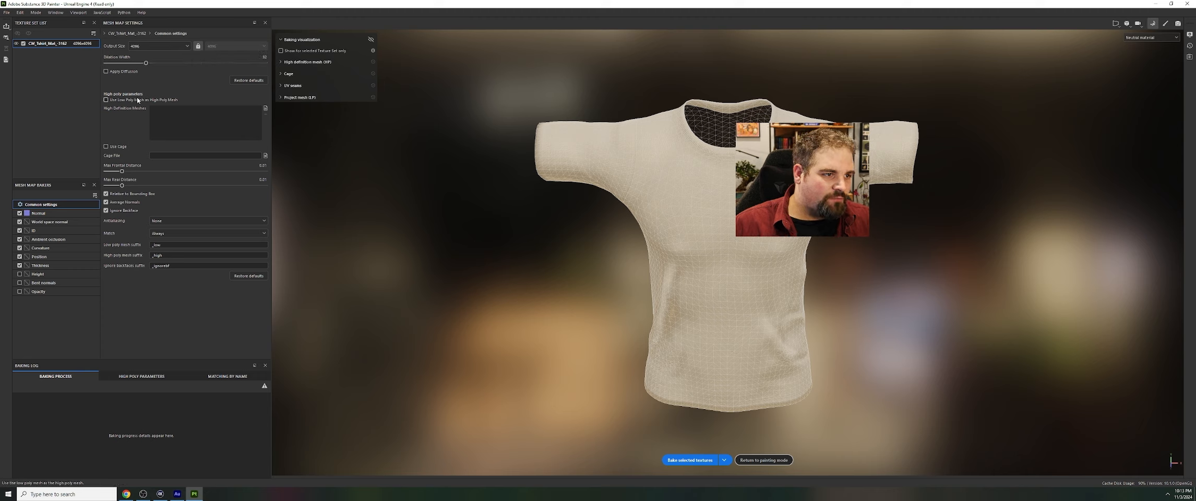
{"action": "left_click", "coordinate": [47, 213]}
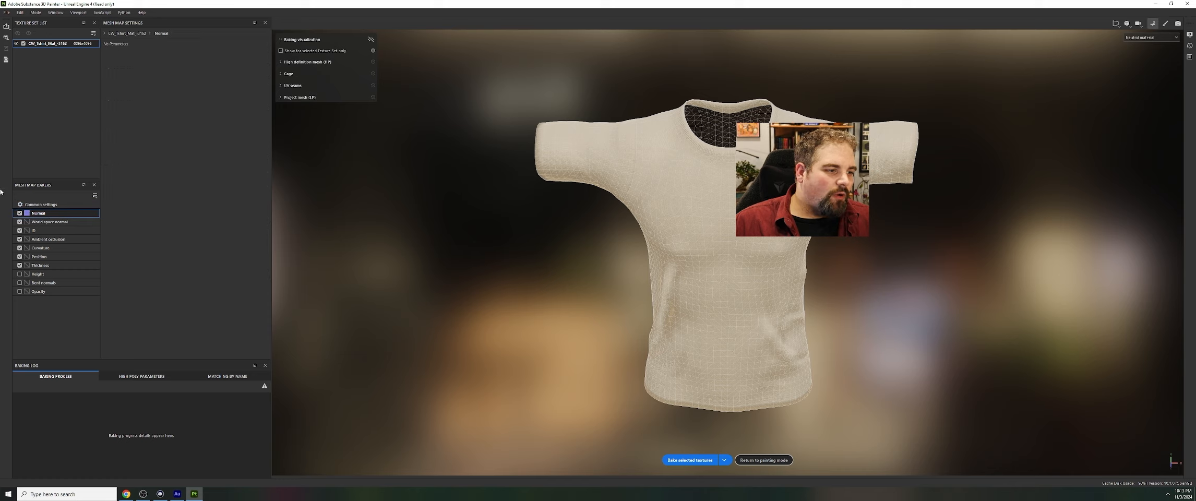
Set the ID map baker's color source to Mesh ID / Polygroup
{"action": "left_click", "coordinate": [52, 221]}
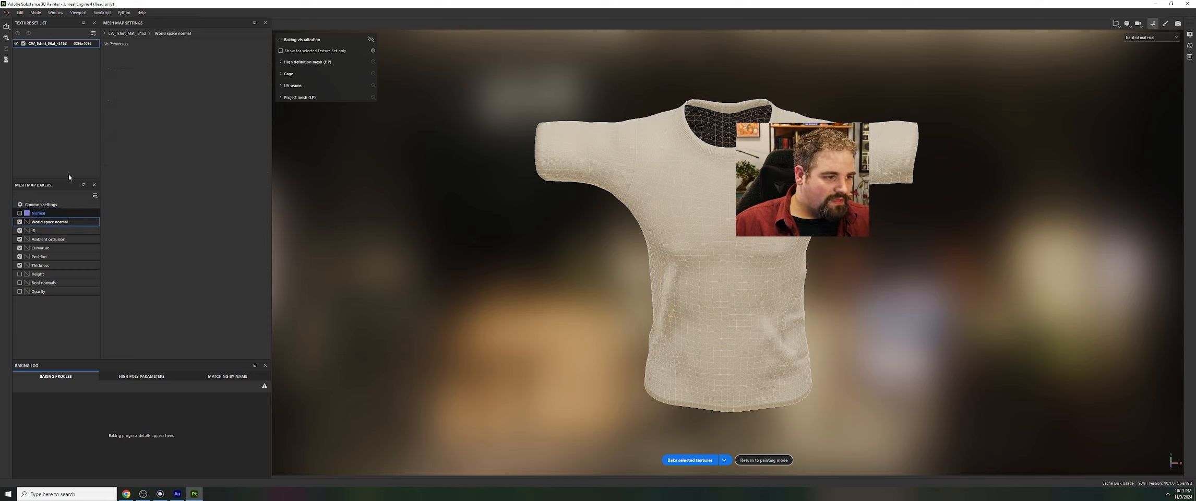
{"action": "left_click", "coordinate": [52, 230]}
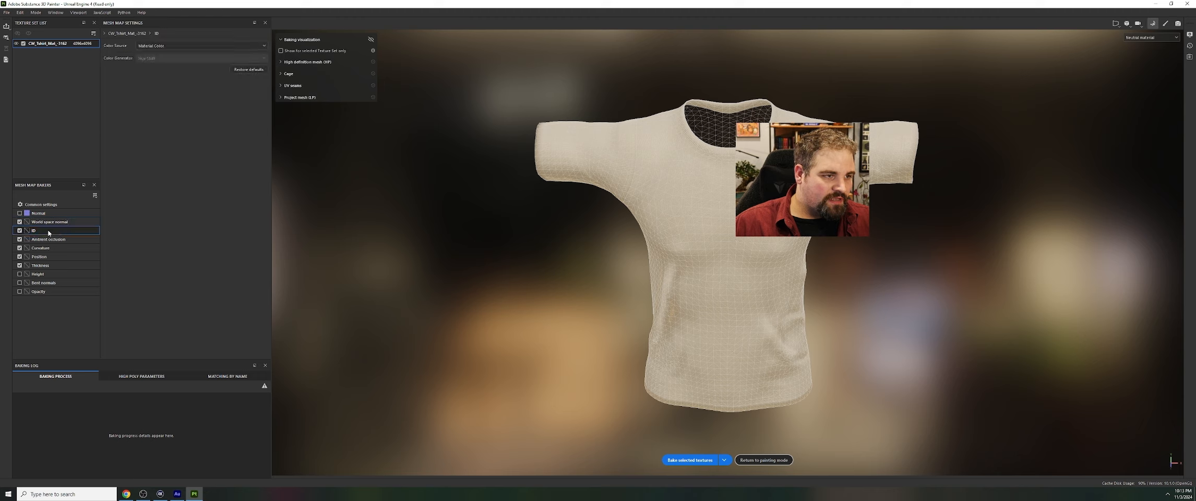
{"action": "left_click", "coordinate": [187, 45]}
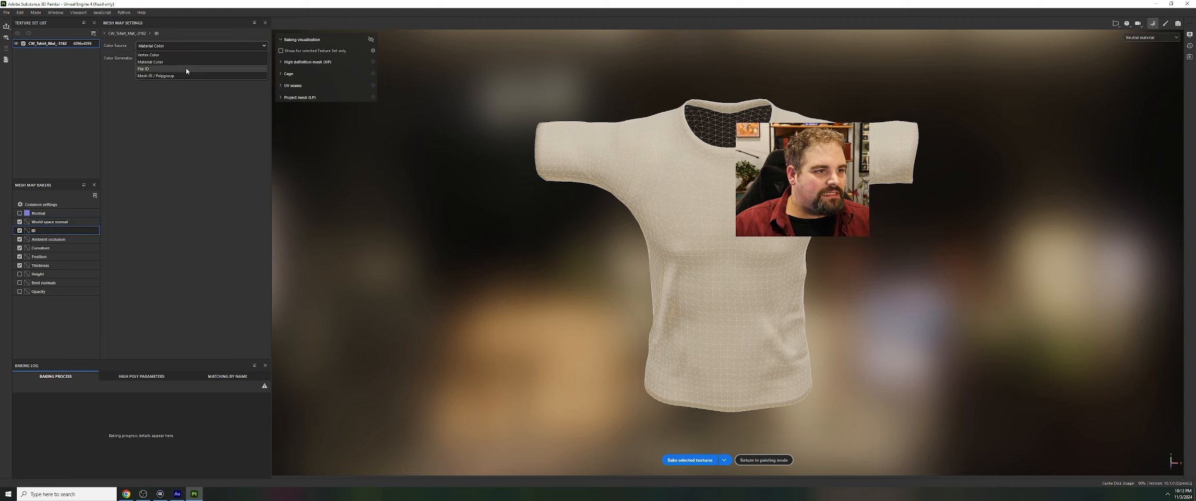
{"action": "left_click", "coordinate": [186, 69]}
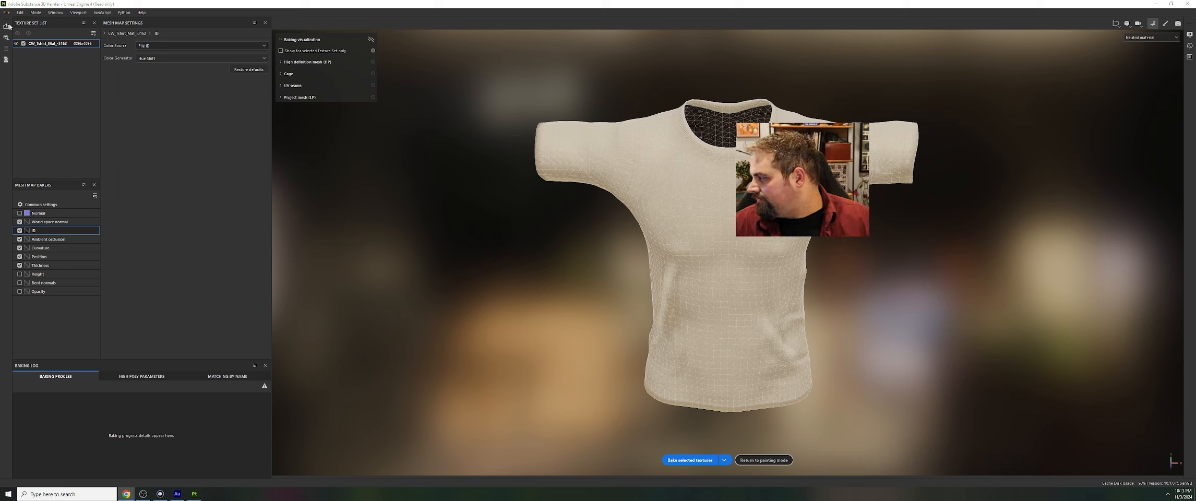
{"action": "left_click", "coordinate": [188, 46]}
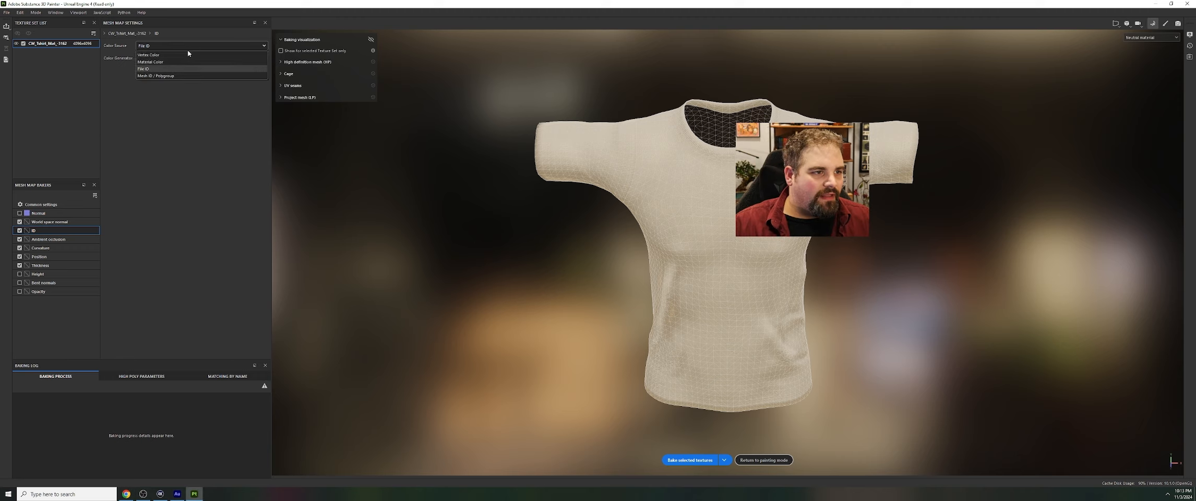
{"action": "left_click", "coordinate": [180, 77]}
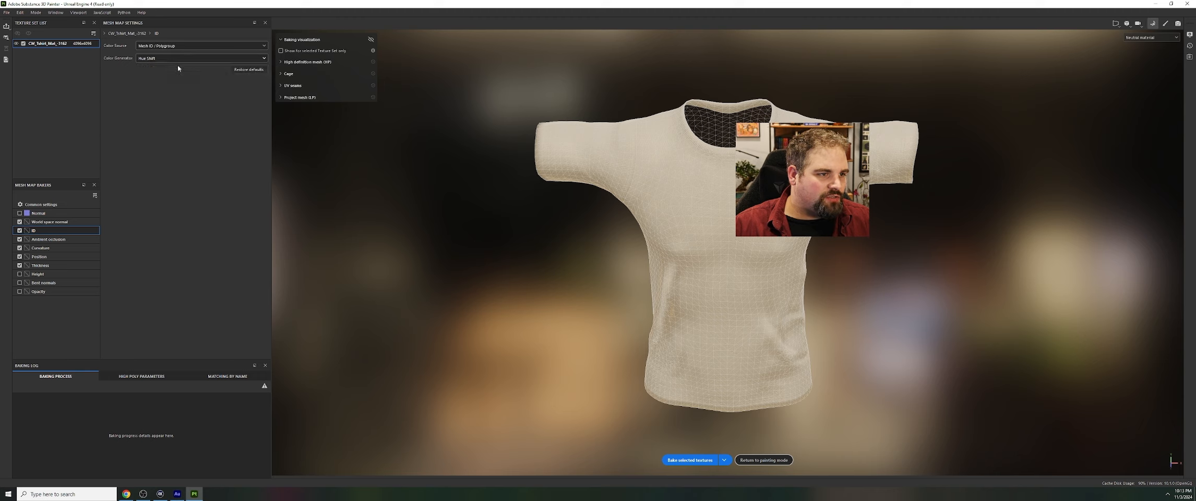
Raise the ambient occlusion baker's secondary rays to the maximum and set its self occlusion to Only Same Mesh Name
{"action": "left_click", "coordinate": [50, 239]}
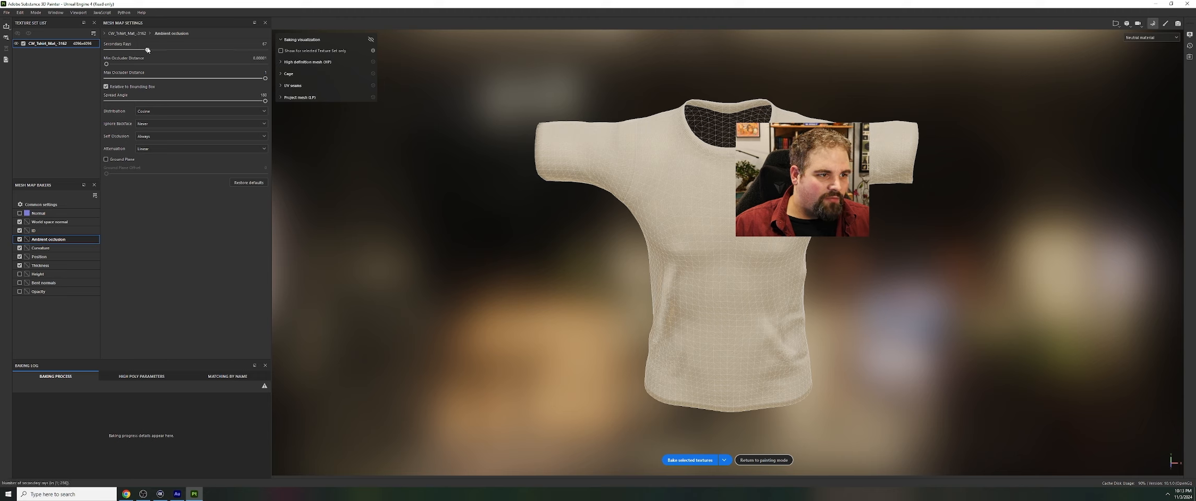
{"action": "left_click_drag", "start_coordinate": [148, 50], "coordinate": [266, 50]}
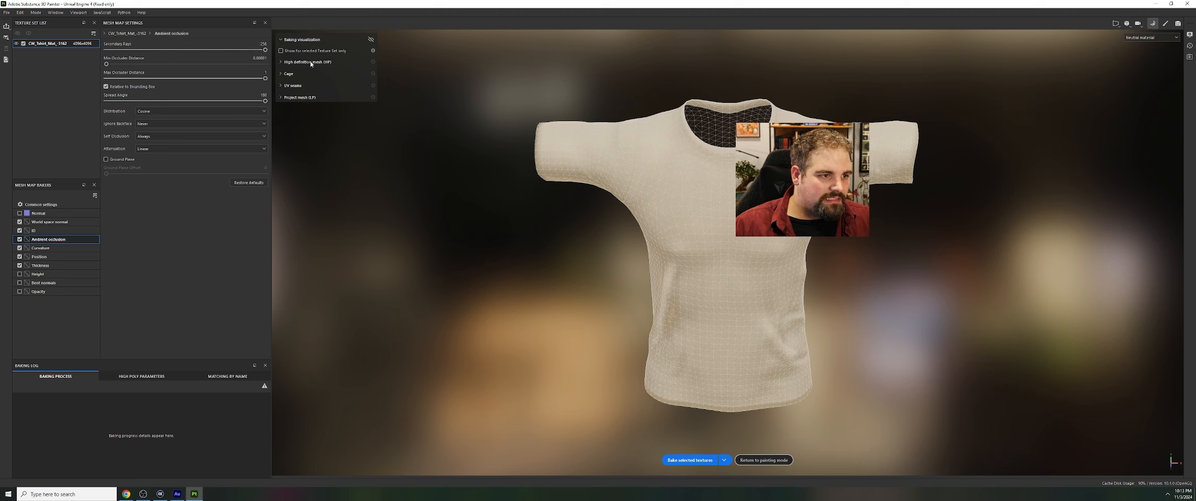
{"action": "left_click", "coordinate": [160, 136]}
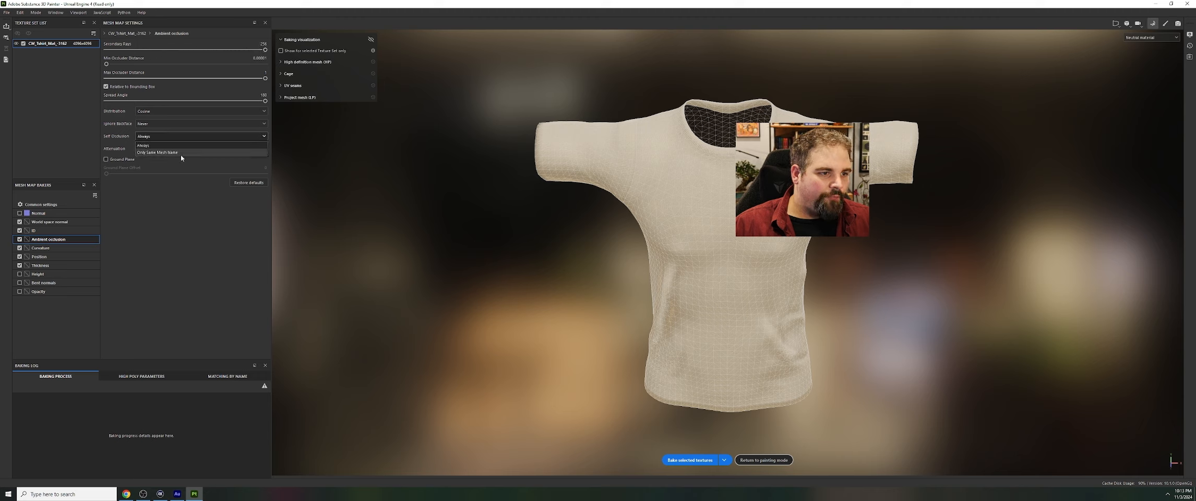
{"action": "left_click", "coordinate": [180, 153]}
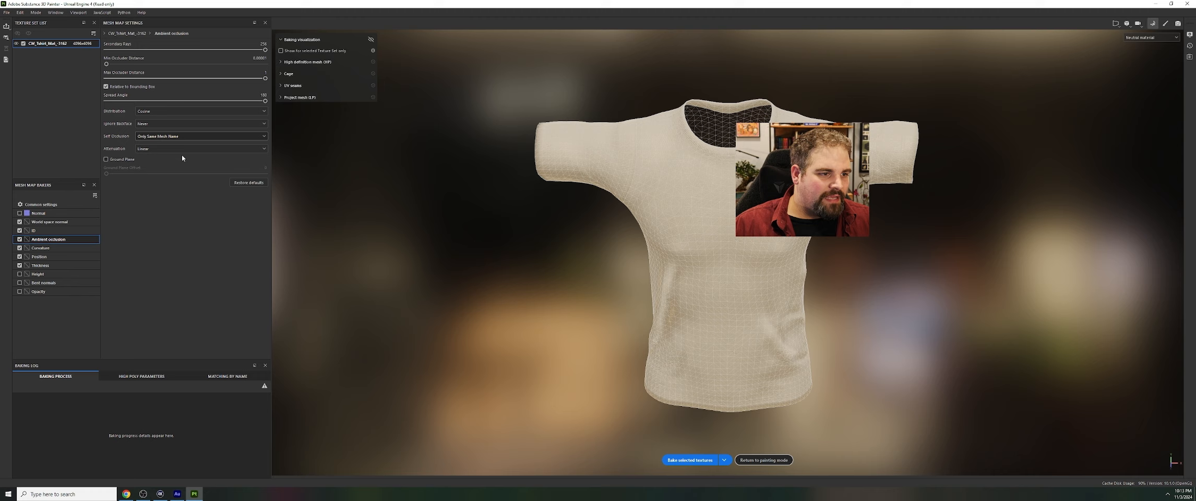
Set the curvature baker's method to Generate from Normal Map (Deprecated)
{"action": "left_click", "coordinate": [52, 248]}
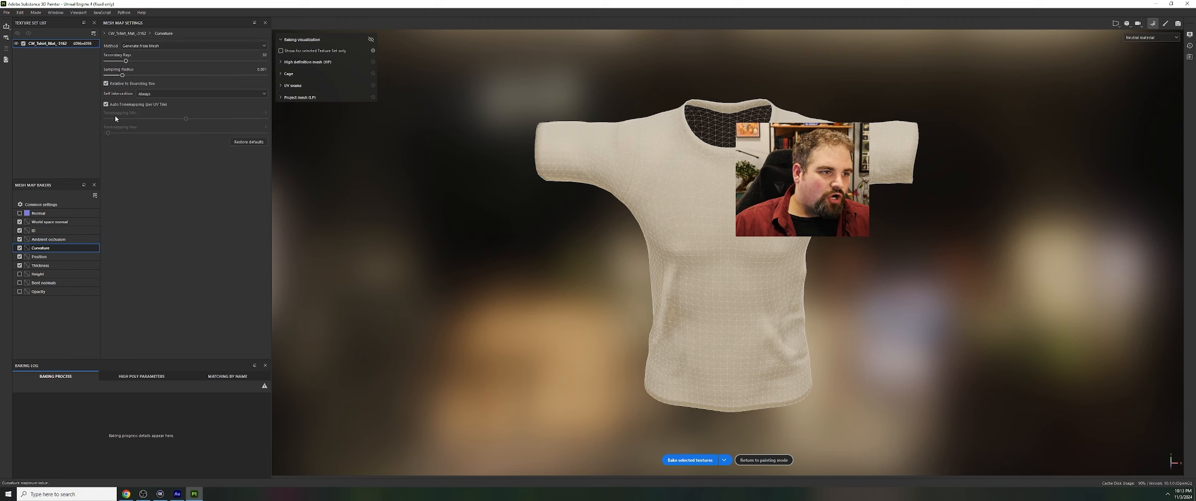
{"action": "left_click", "coordinate": [189, 47]}
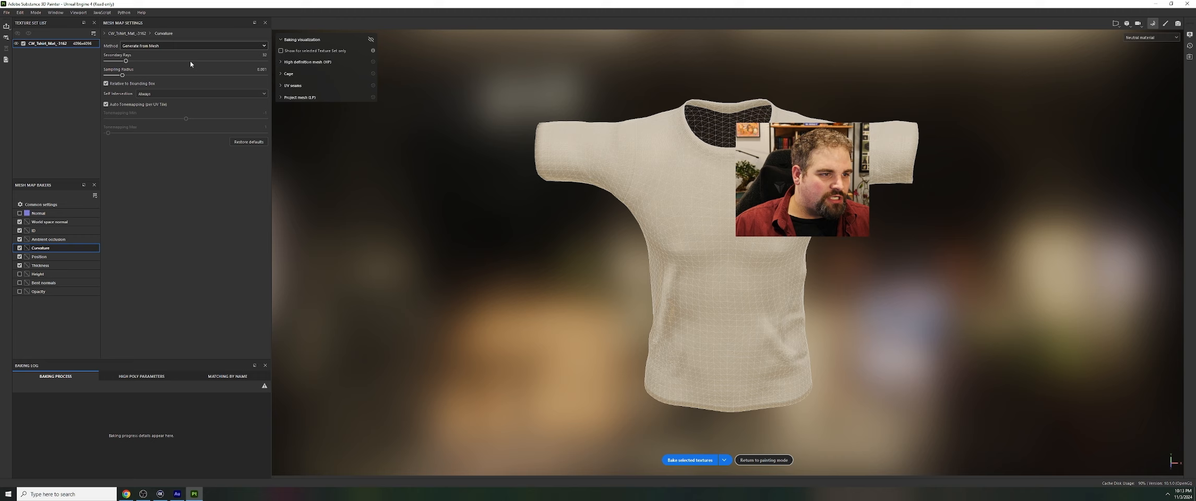
{"action": "left_click", "coordinate": [189, 61]}
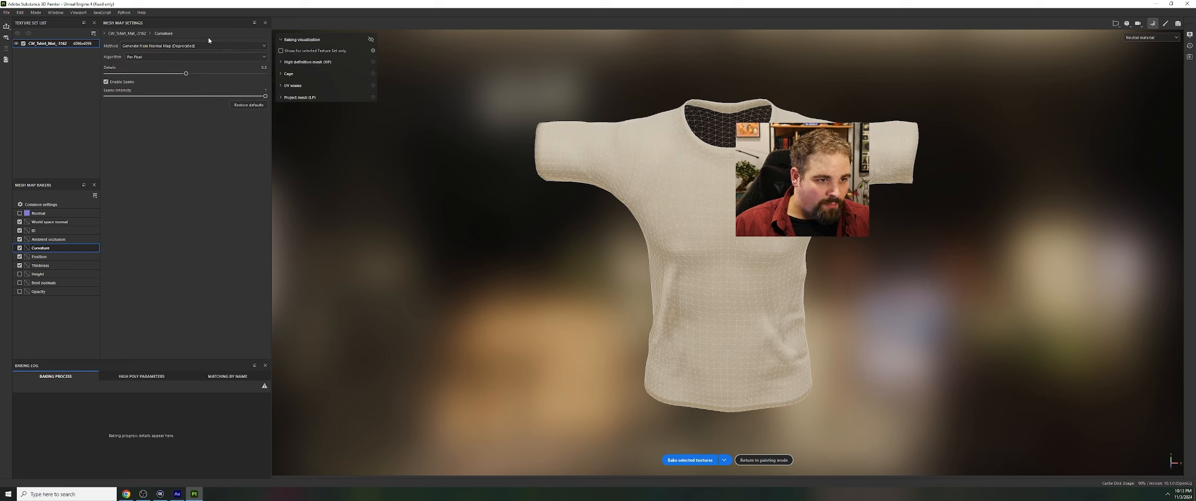
Raise the thickness baker's secondary rays to the maximum and set its self occlusion to Only Same Mesh Name
{"action": "left_click", "coordinate": [52, 256]}
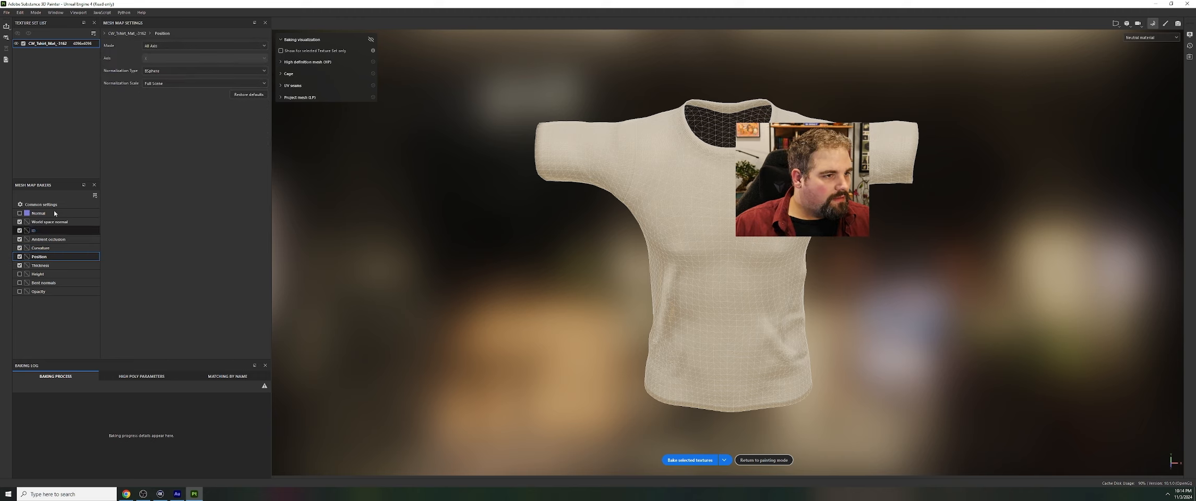
{"action": "left_click", "coordinate": [44, 265]}
{"action": "left_click_drag", "start_coordinate": [148, 50], "coordinate": [272, 49]}
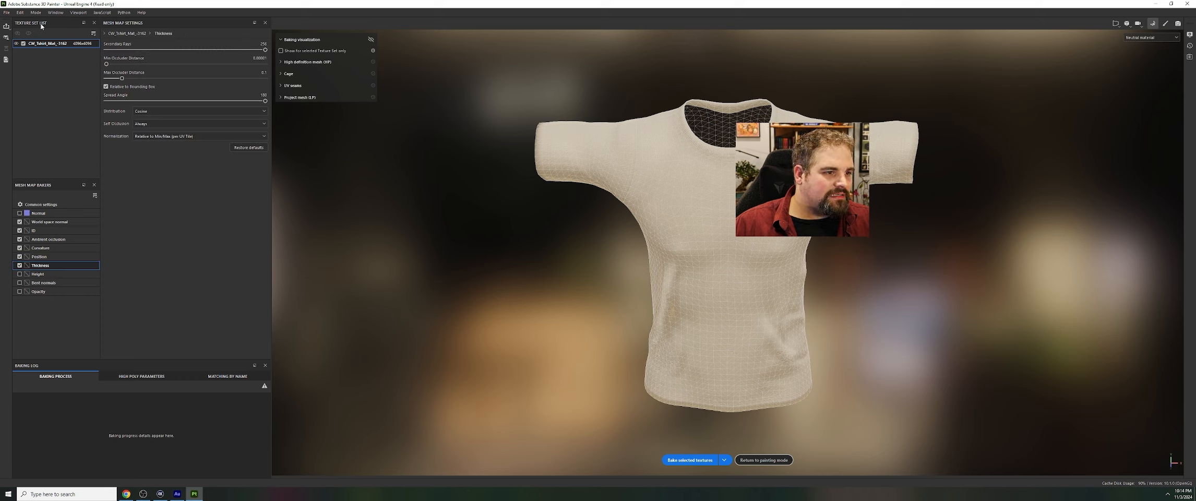
{"action": "left_click", "coordinate": [163, 123]}
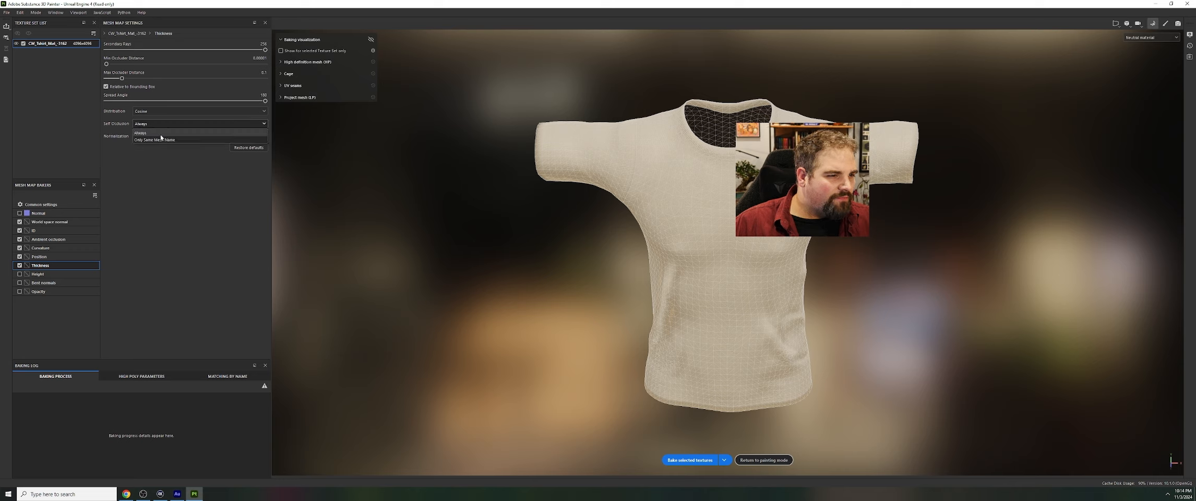
{"action": "left_click", "coordinate": [159, 136]}
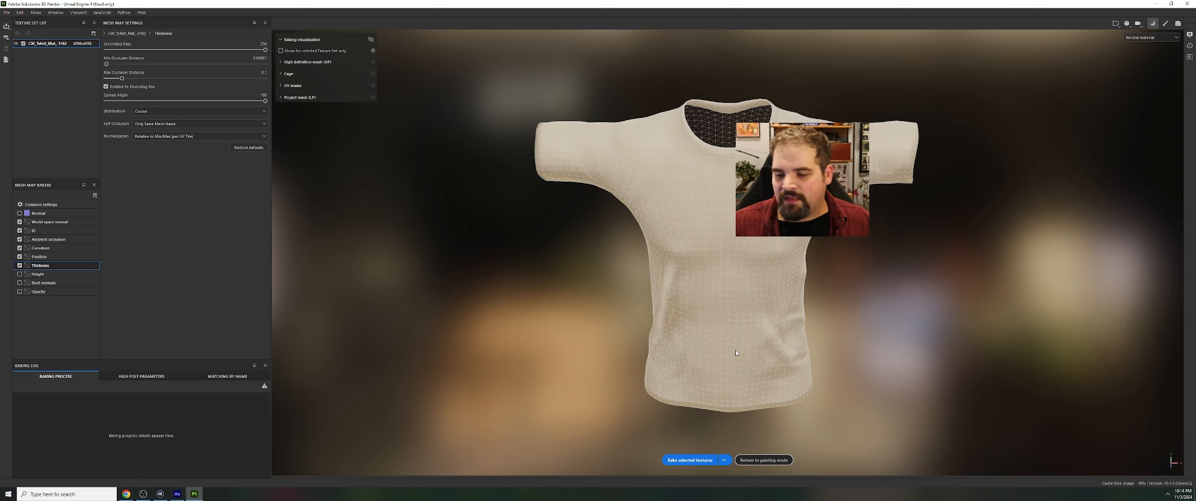
Bake the selected mesh maps for the T-shirt and return to painting mode
{"action": "left_click", "coordinate": [702, 462]}
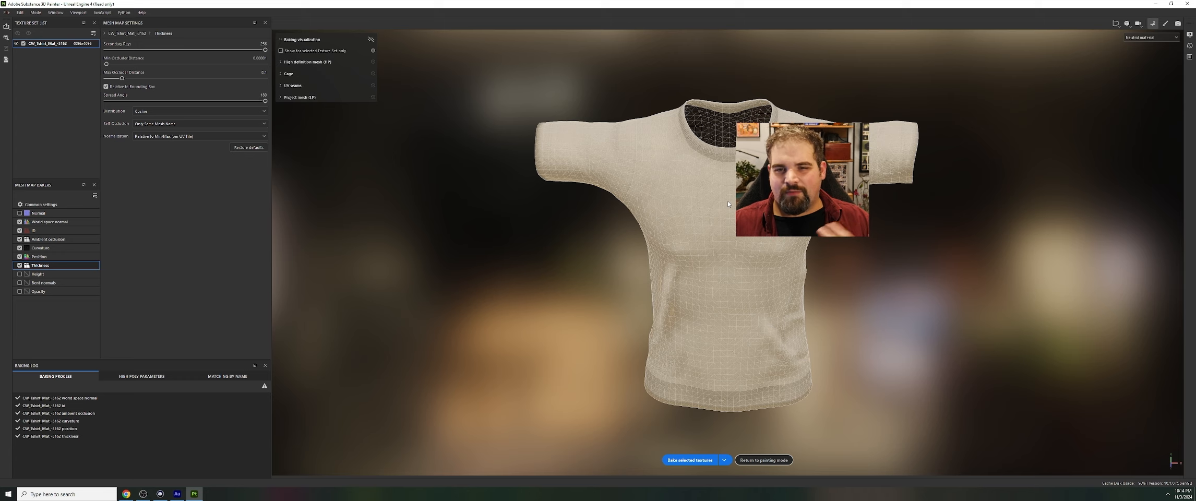
{"action": "left_click", "coordinate": [763, 459]}
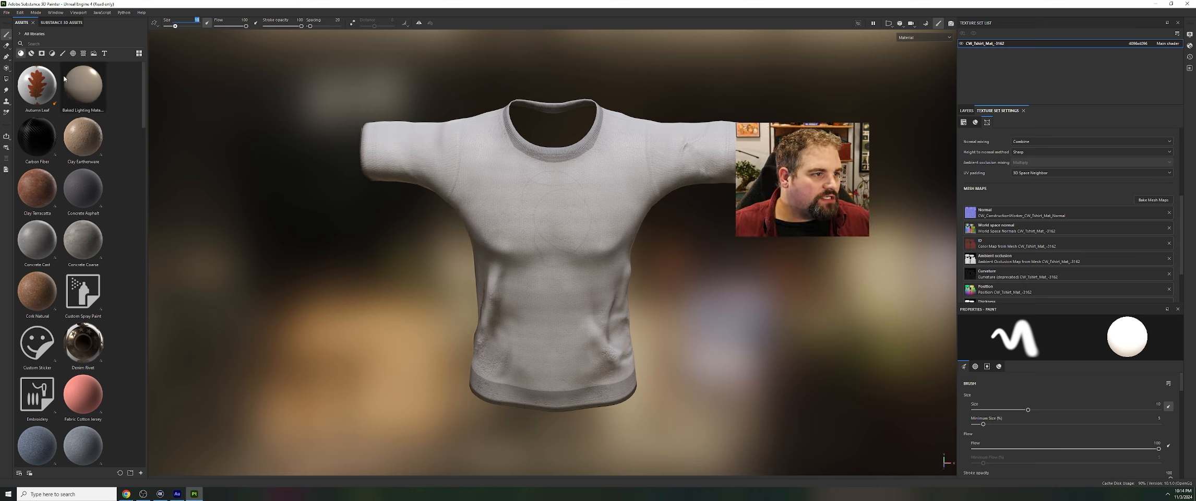
Browse the smart materials in the asset library and switch back to the regular materials
{"action": "left_click", "coordinate": [30, 53]}
{"action": "left_click", "coordinate": [25, 54]}
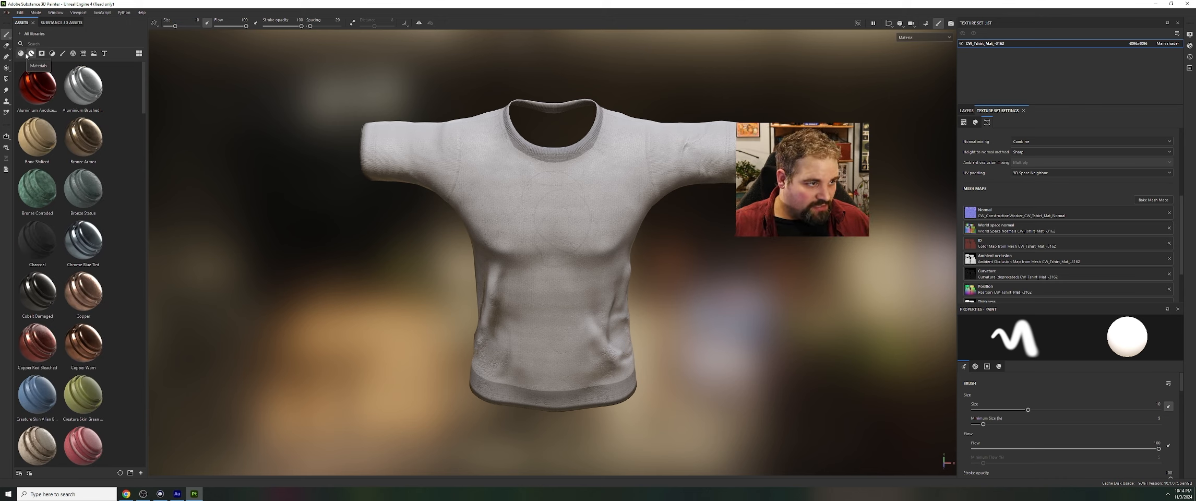
{"action": "left_click", "coordinate": [26, 54]}
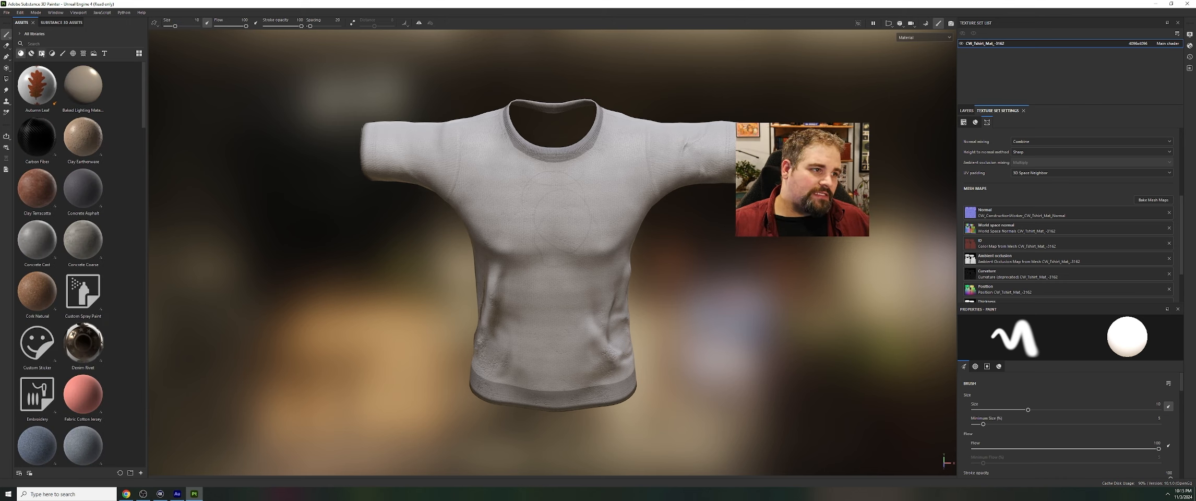
Search the material library for "fabric"
{"action": "left_click", "coordinate": [58, 44]}
{"action": "type", "text": "fabric"}
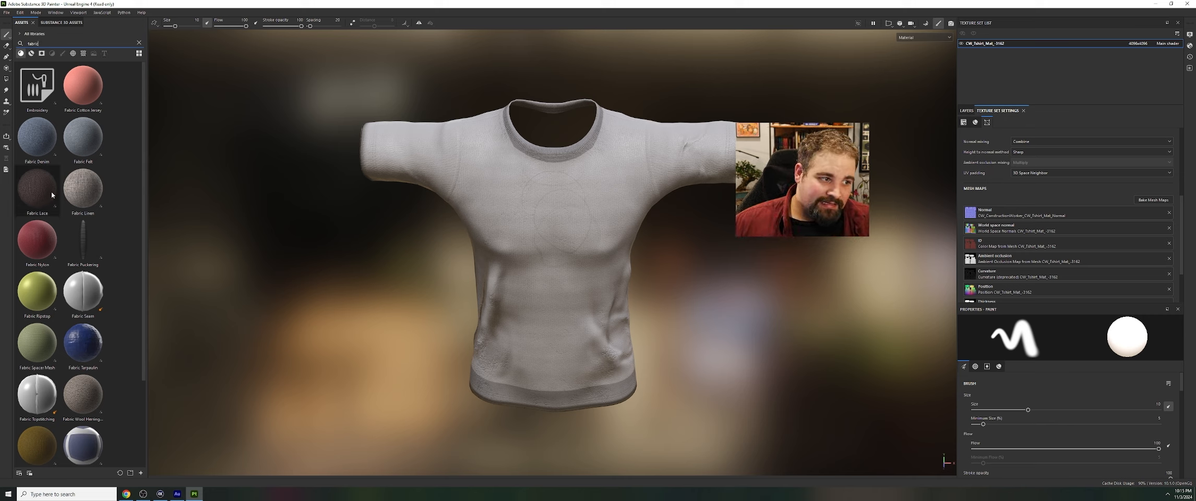
Try the Fabric Linen material on the T-shirt with its UV tiling increased for a finer weave
{"action": "left_click_drag", "start_coordinate": [83, 188], "coordinate": [596, 160]}
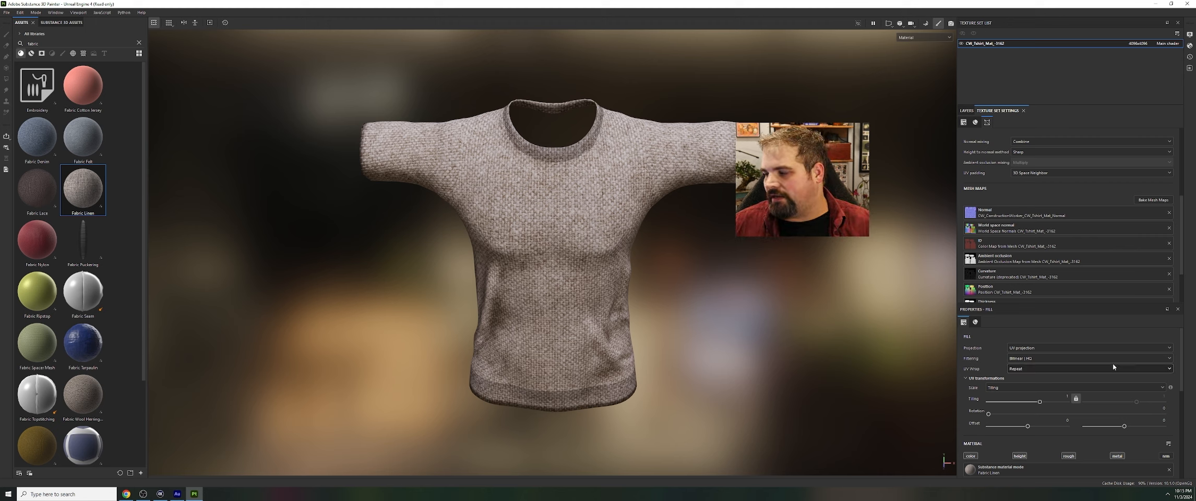
{"action": "scroll", "coordinate": [1080, 372], "scroll_direction": "down", "scroll_amount": 2}
{"action": "left_click_drag", "start_coordinate": [1038, 362], "coordinate": [1058, 362]}
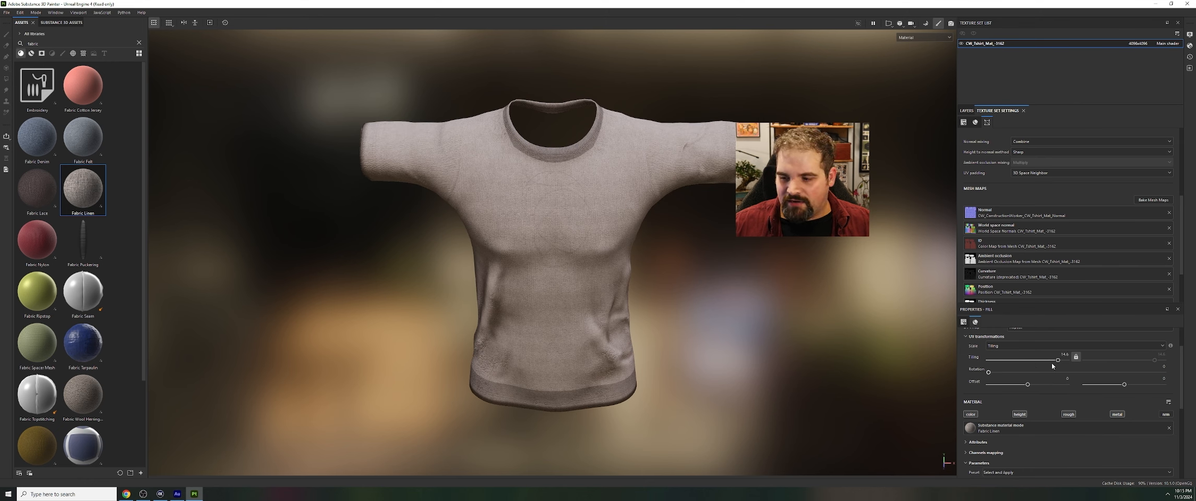
{"action": "left_click_drag", "start_coordinate": [1052, 362], "coordinate": [1048, 362]}
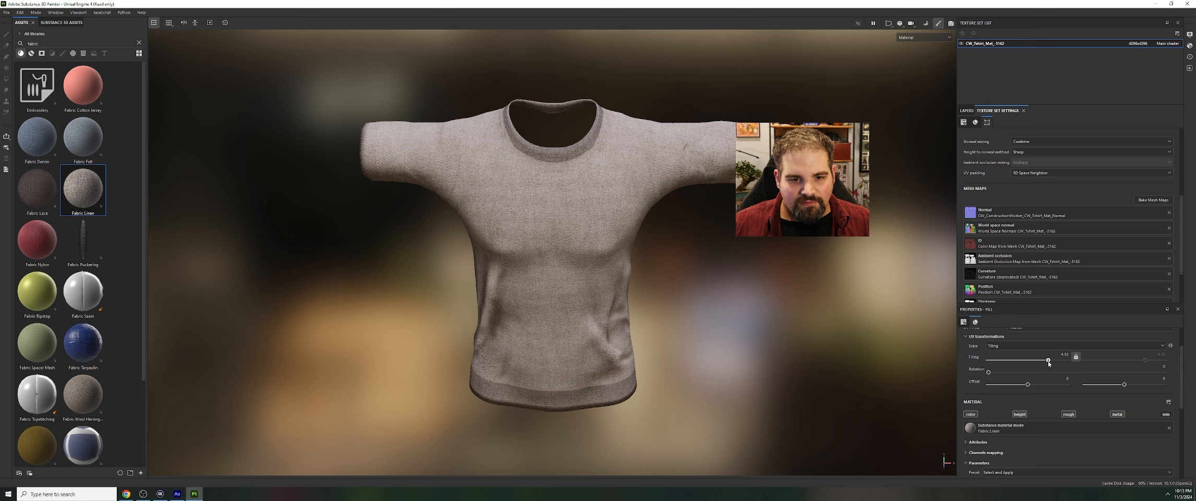
{"action": "key", "text": "p"}
{"action": "left_click", "coordinate": [675, 223]}
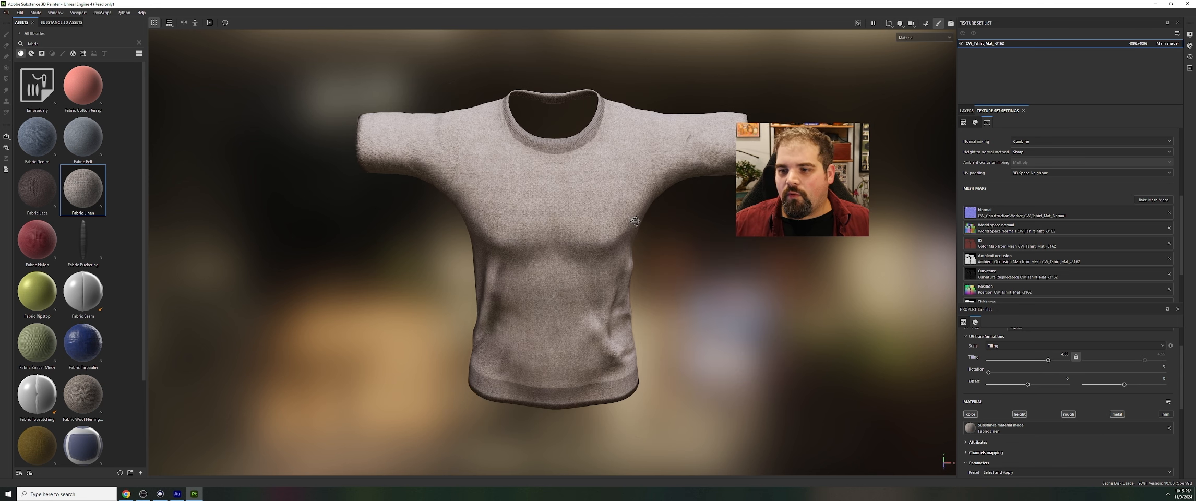
{"action": "left_click_drag", "start_coordinate": [674, 223], "coordinate": [657, 222], "text": "alt"}
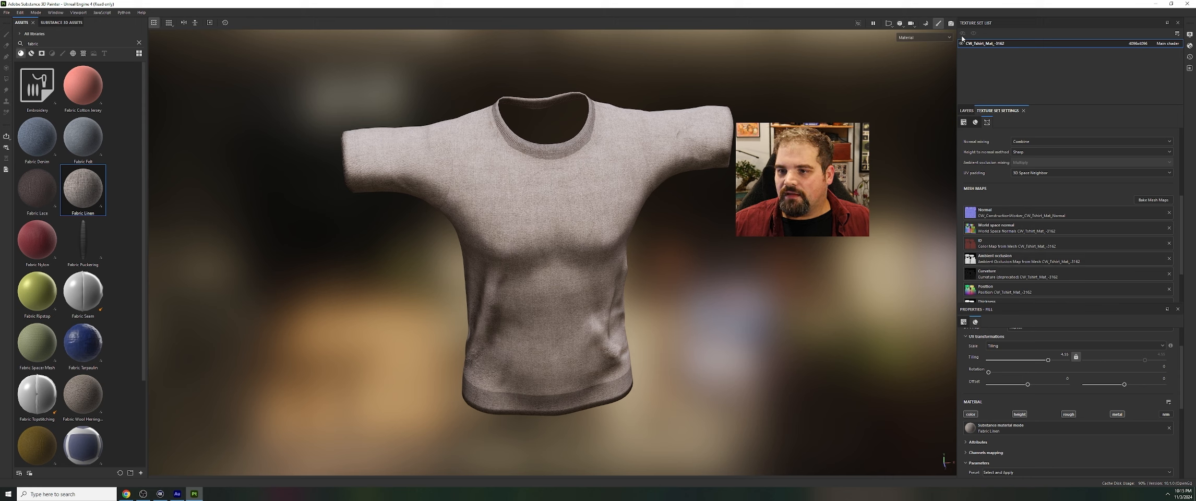
Delete the Fabric Linen layer from the T-shirt's layer stack
{"action": "left_click", "coordinate": [966, 111]}
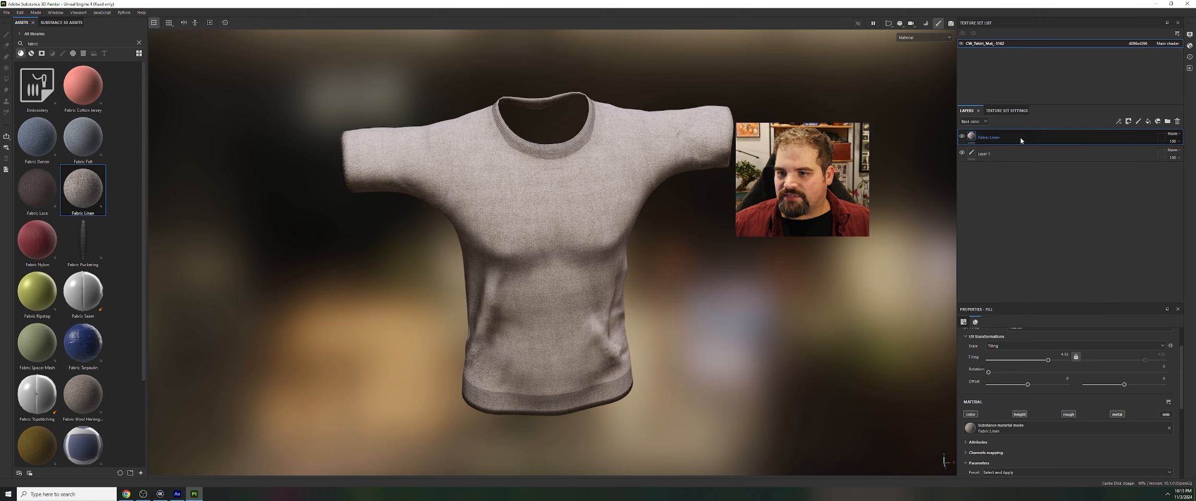
{"action": "key", "text": "Delete"}
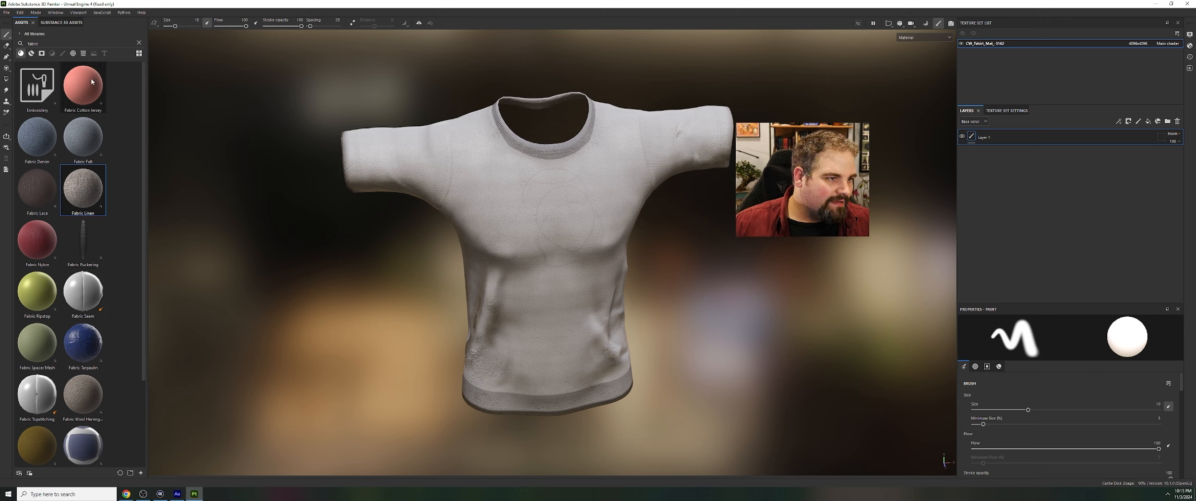
Apply the Fabric Cotton Jersey material to the T-shirt and set its UV tiling to 6
{"action": "left_click_drag", "start_coordinate": [91, 79], "coordinate": [568, 186]}
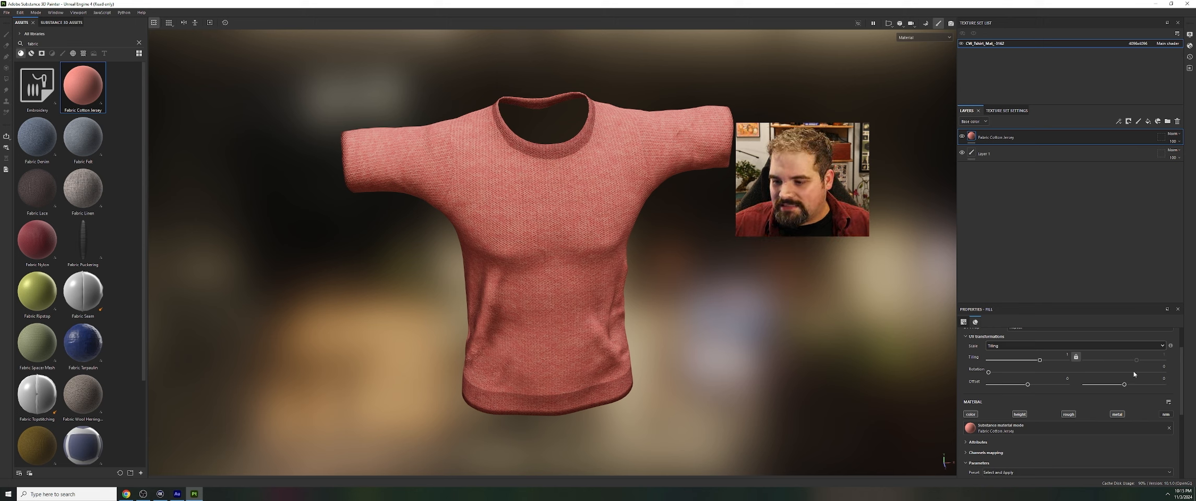
{"action": "left_click_drag", "start_coordinate": [1039, 360], "coordinate": [1048, 358]}
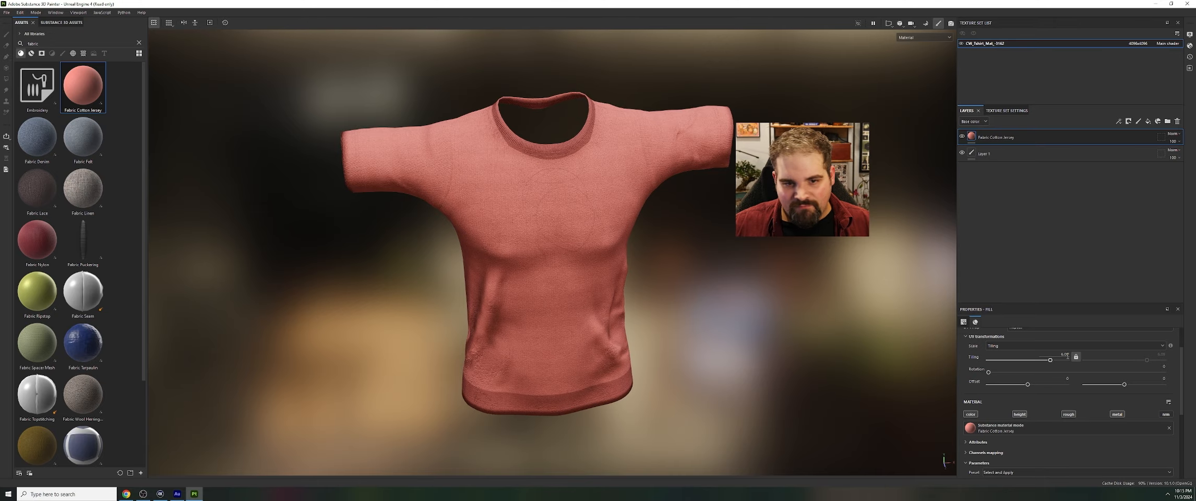
{"action": "left_click", "coordinate": [1065, 354]}
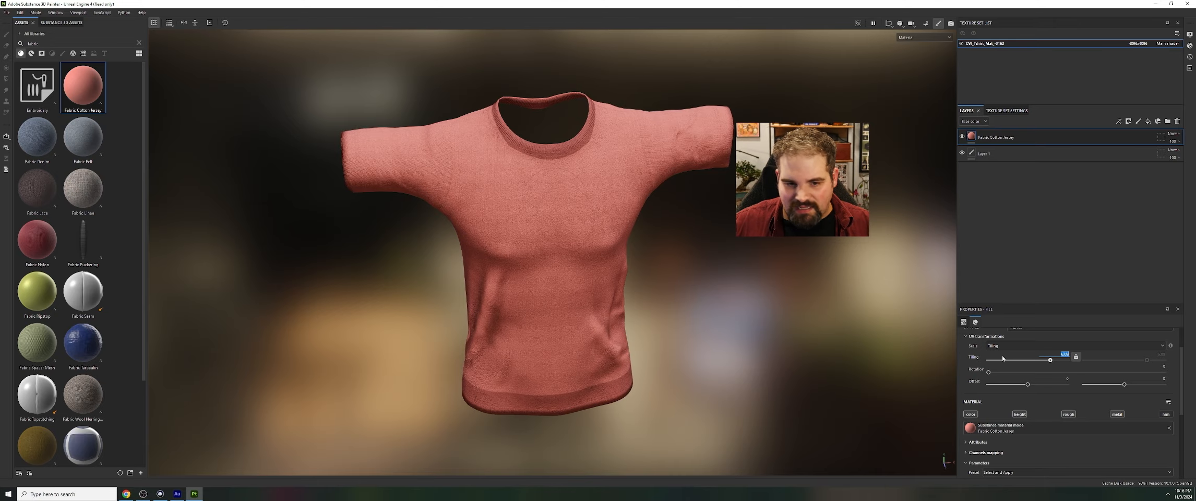
{"action": "type", "text": "6"}
{"action": "key", "text": "Return"}
{"action": "scroll", "coordinate": [522, 264], "scroll_direction": "up", "scroll_amount": 2}
{"action": "scroll", "coordinate": [522, 264], "scroll_direction": "up", "scroll_amount": 3}
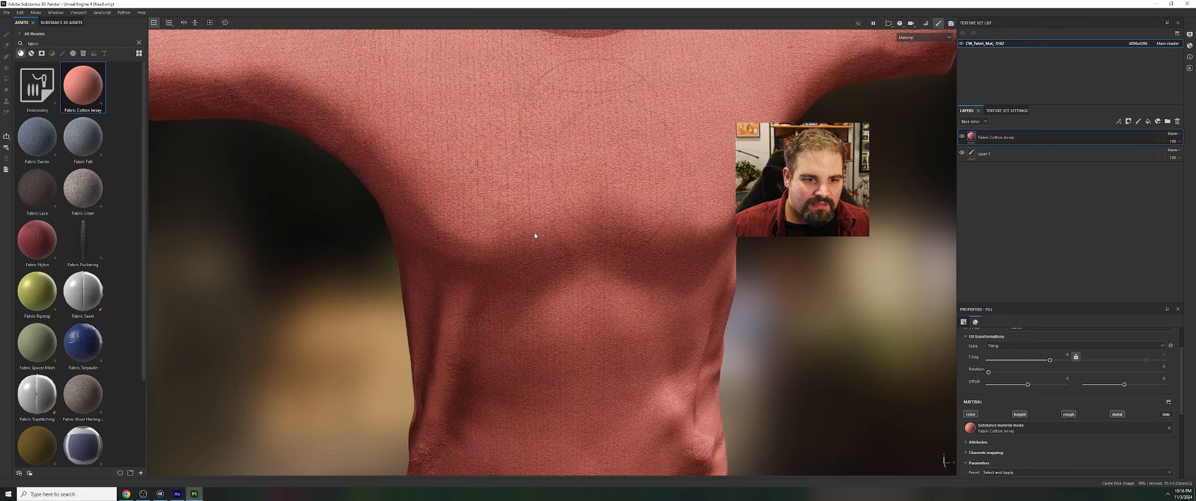
{"action": "scroll", "coordinate": [457, 199], "scroll_direction": "down", "scroll_amount": 5}
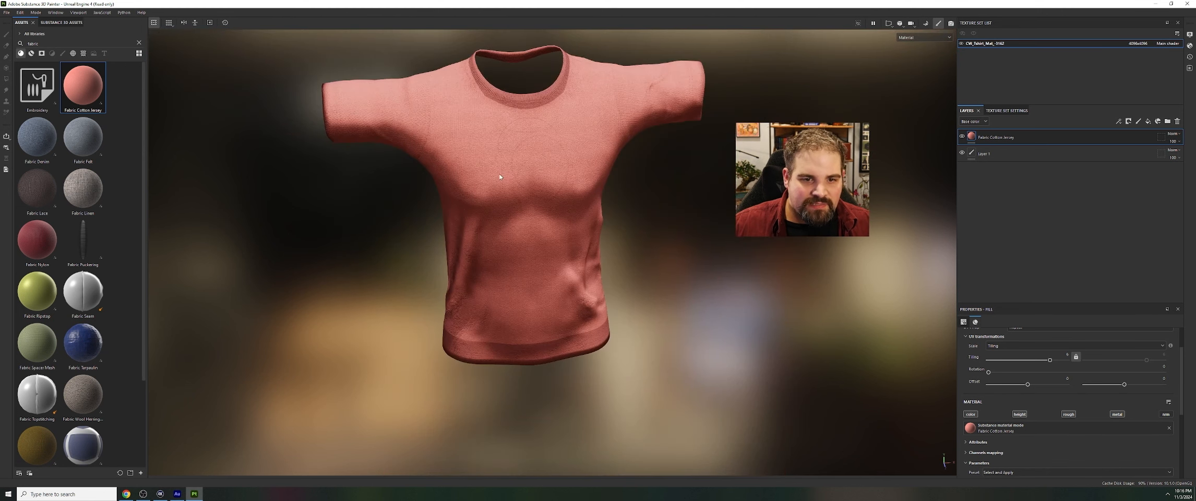
{"action": "right_click", "coordinate": [642, 213]}
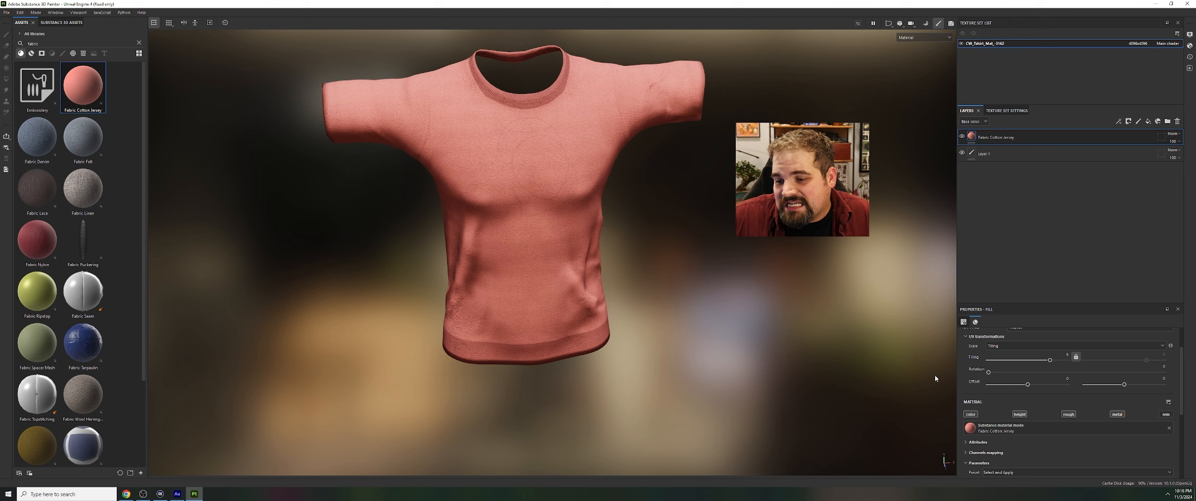
Change the Fabric Color parameter of the Fabric Cotton Jersey layer to a dark grey
{"action": "scroll", "coordinate": [1042, 364], "scroll_direction": "down", "scroll_amount": 4}
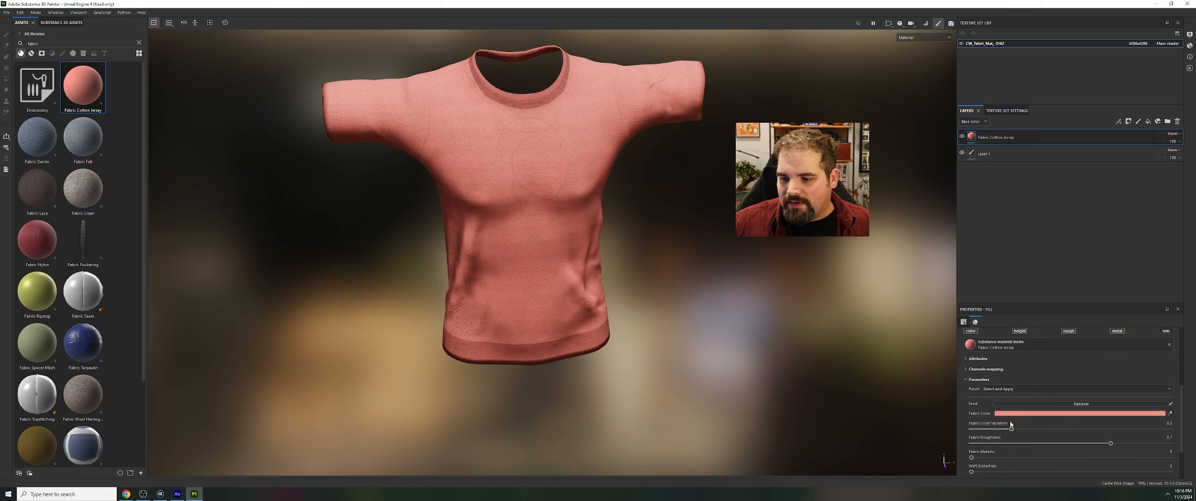
{"action": "scroll", "coordinate": [1010, 425], "scroll_direction": "down", "scroll_amount": 2}
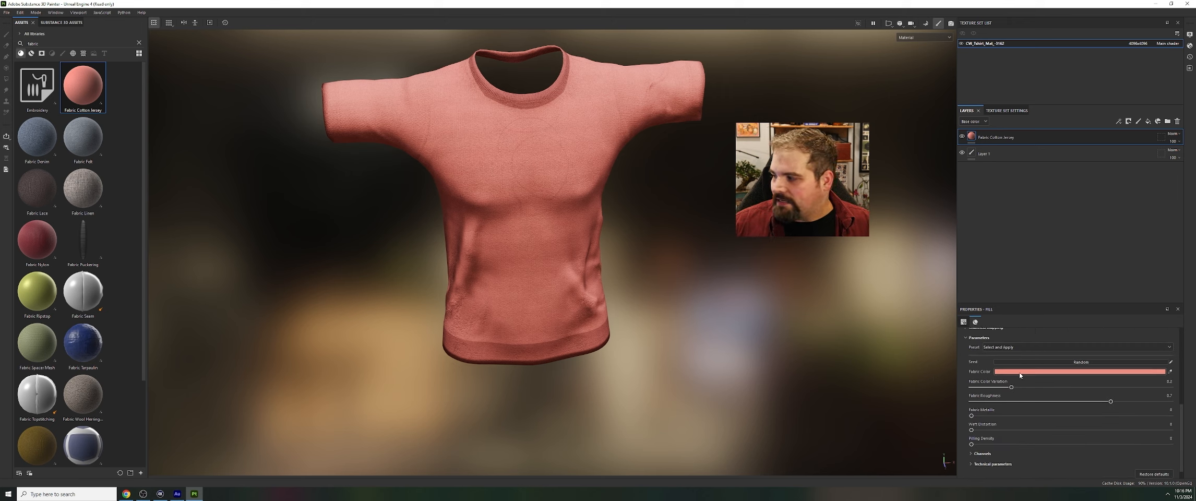
{"action": "left_click", "coordinate": [1020, 373]}
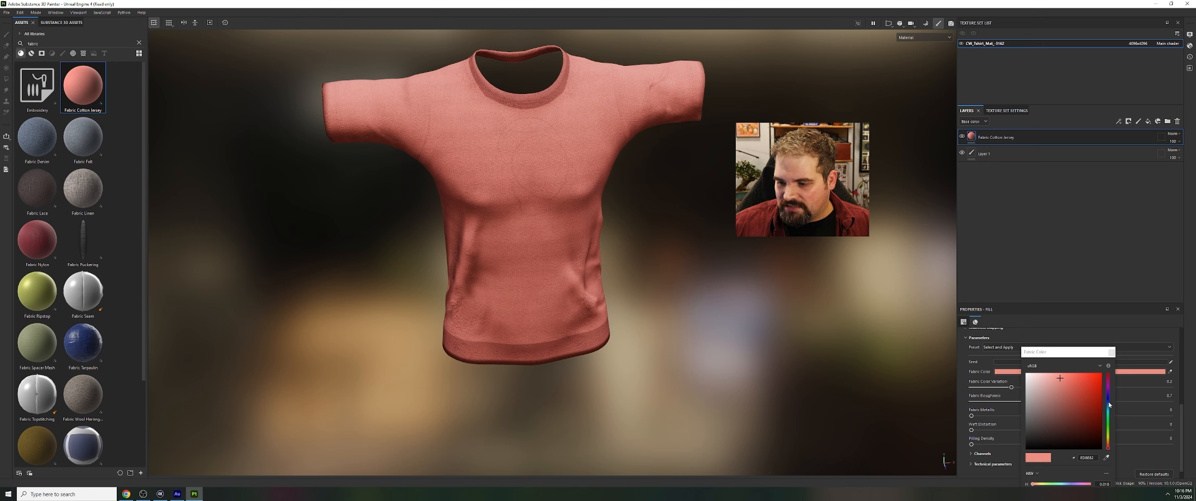
{"action": "left_click_drag", "start_coordinate": [1108, 443], "coordinate": [1046, 421]}
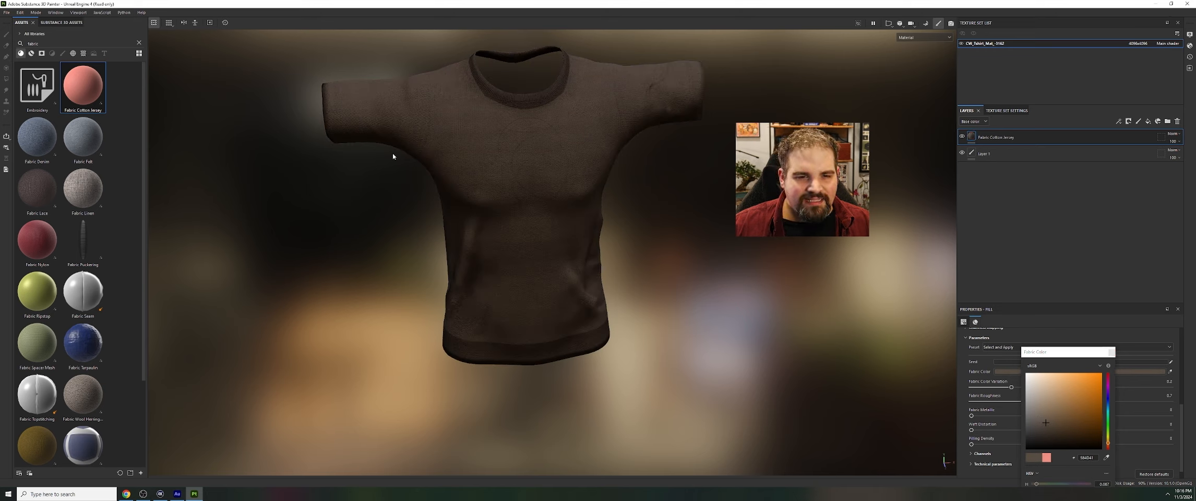
{"action": "left_click", "coordinate": [1038, 431]}
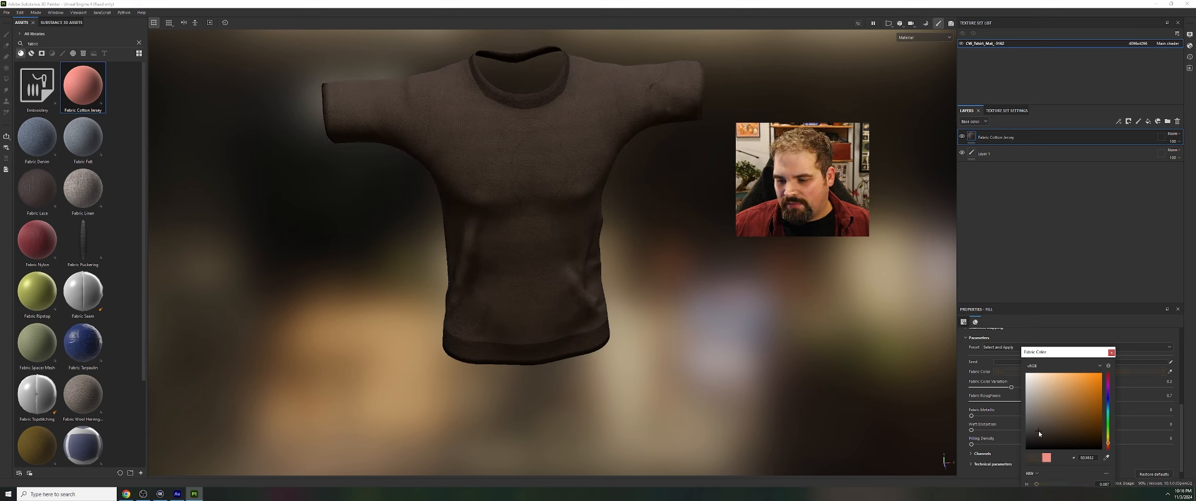
{"action": "left_click", "coordinate": [1032, 424]}
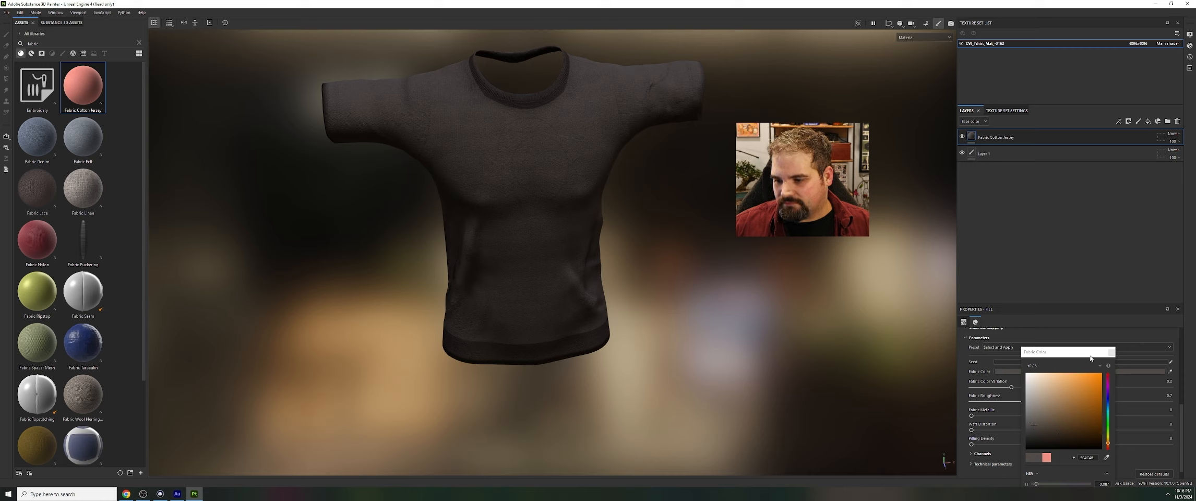
{"action": "left_click", "coordinate": [1110, 352]}
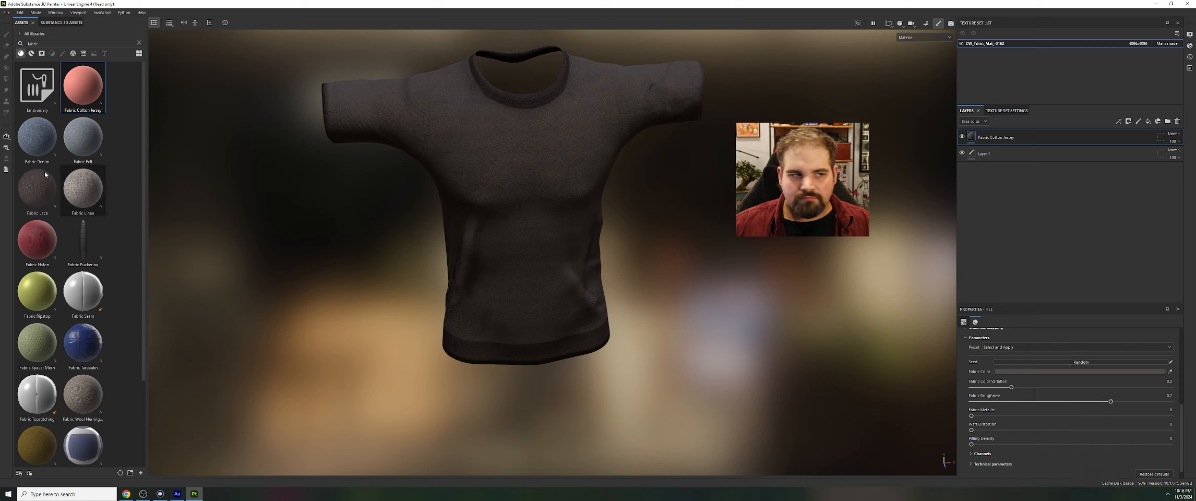
Clear the asset library search and browse the smart materials, including the fabric ones
{"action": "left_click", "coordinate": [138, 41]}
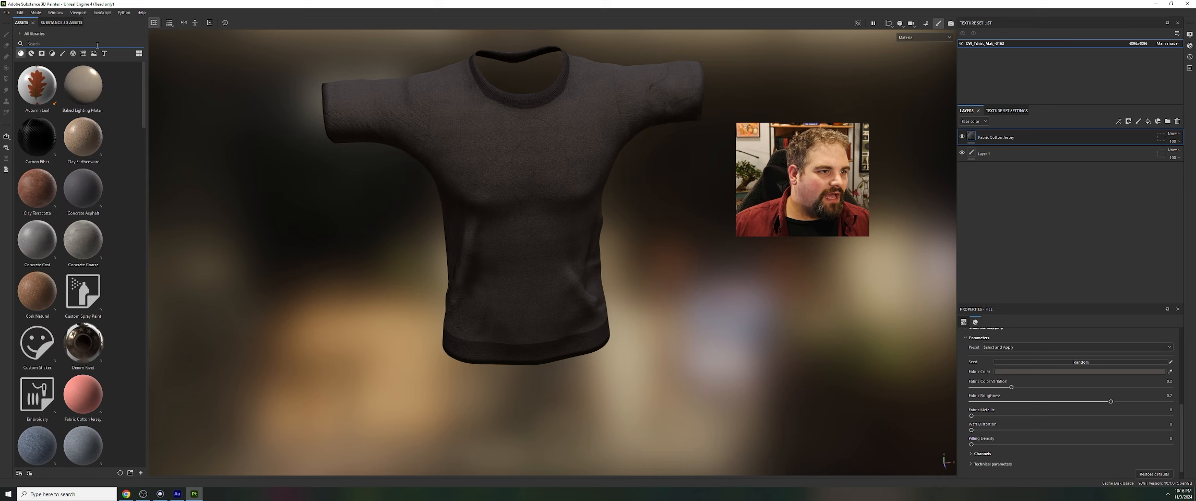
{"action": "left_click", "coordinate": [32, 54]}
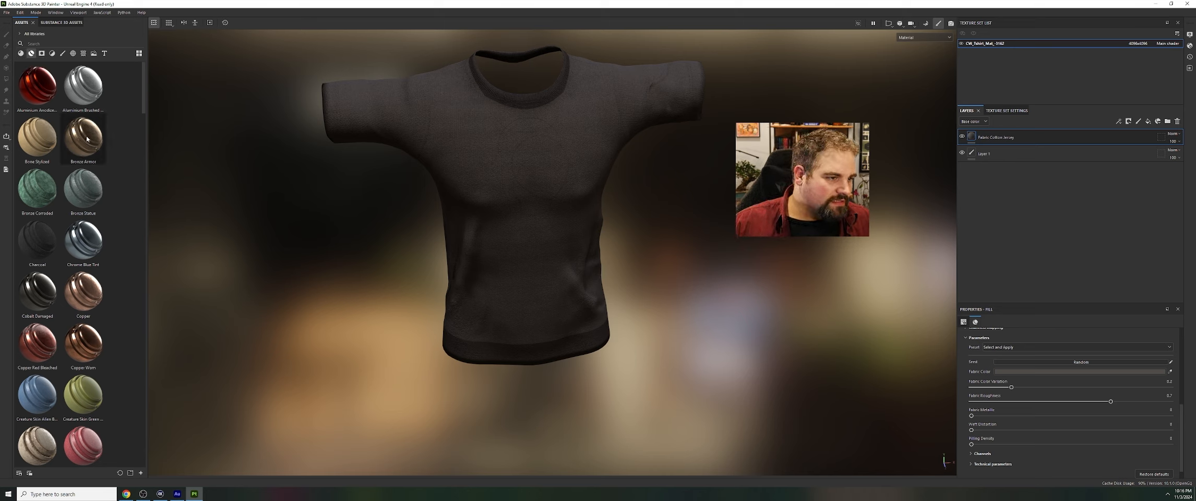
{"action": "scroll", "coordinate": [134, 245], "scroll_direction": "down", "scroll_amount": 3}
{"action": "scroll", "coordinate": [100, 276], "scroll_direction": "down", "scroll_amount": 6}
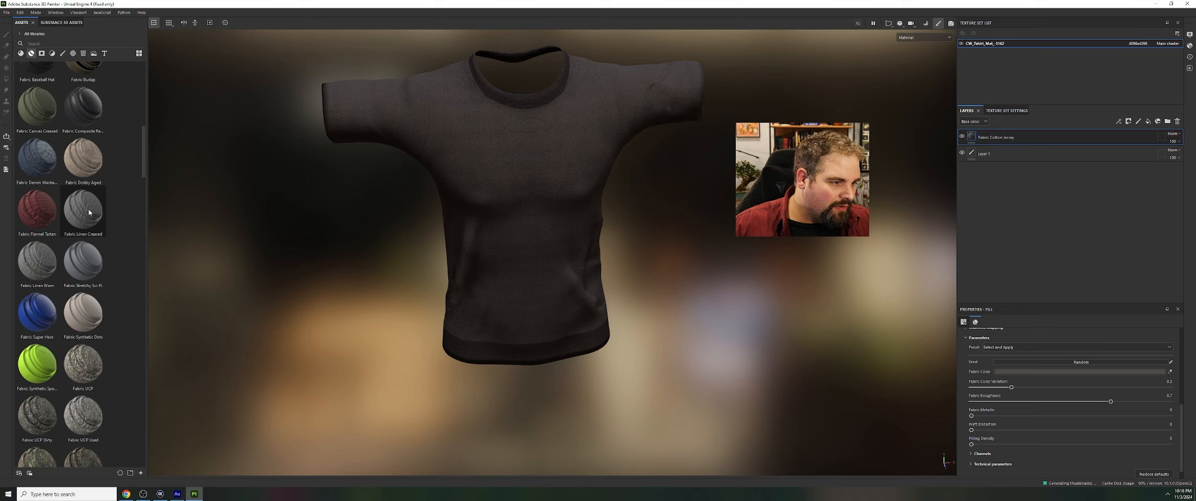
{"action": "scroll", "coordinate": [58, 265], "scroll_direction": "up", "scroll_amount": 9}
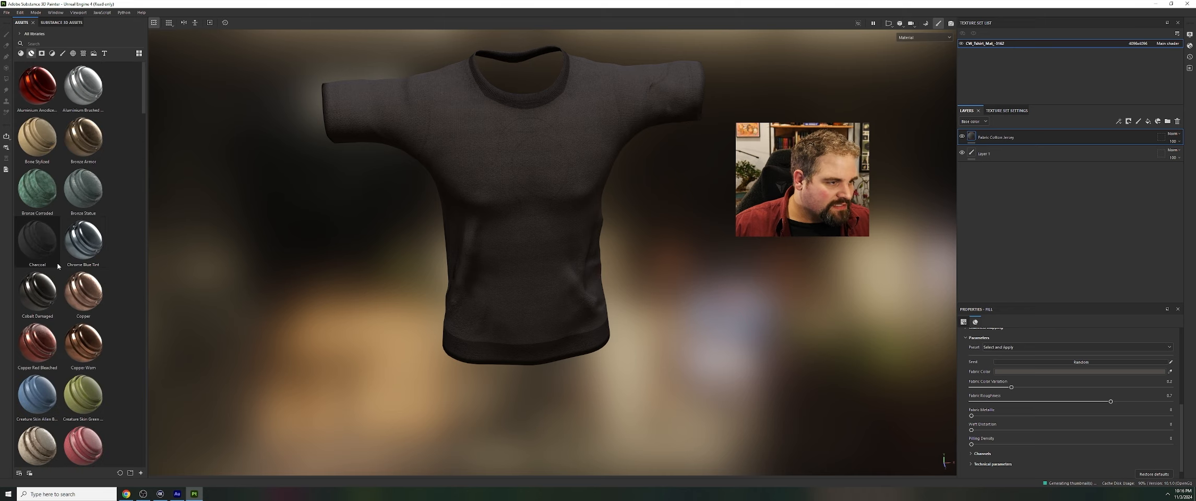
Try the Crumples smart mask on the T-shirt and lower its UV tiling slightly below 1
{"action": "left_click", "coordinate": [40, 55]}
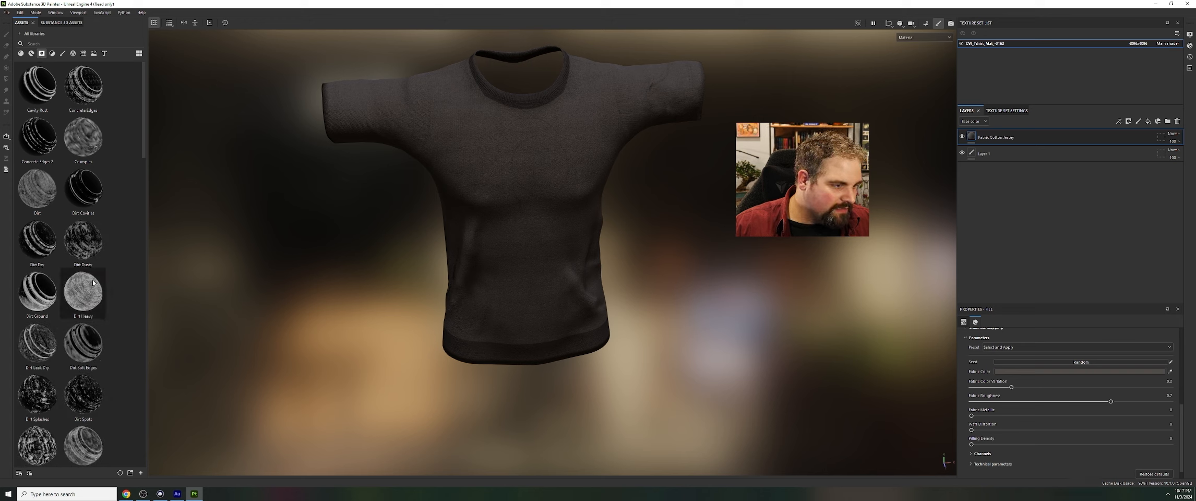
{"action": "left_click_drag", "start_coordinate": [84, 137], "coordinate": [492, 153]}
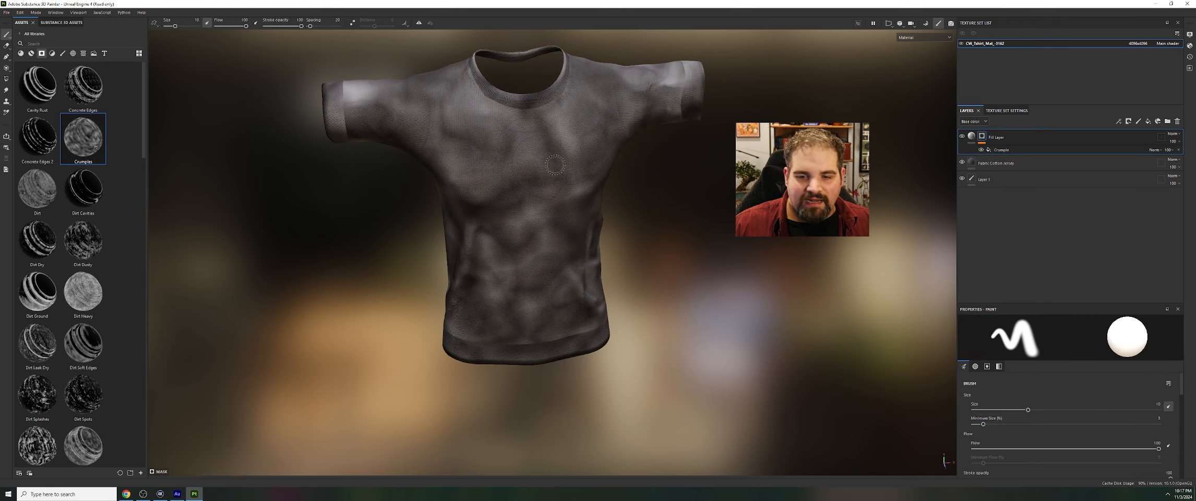
{"action": "left_click", "coordinate": [1003, 150]}
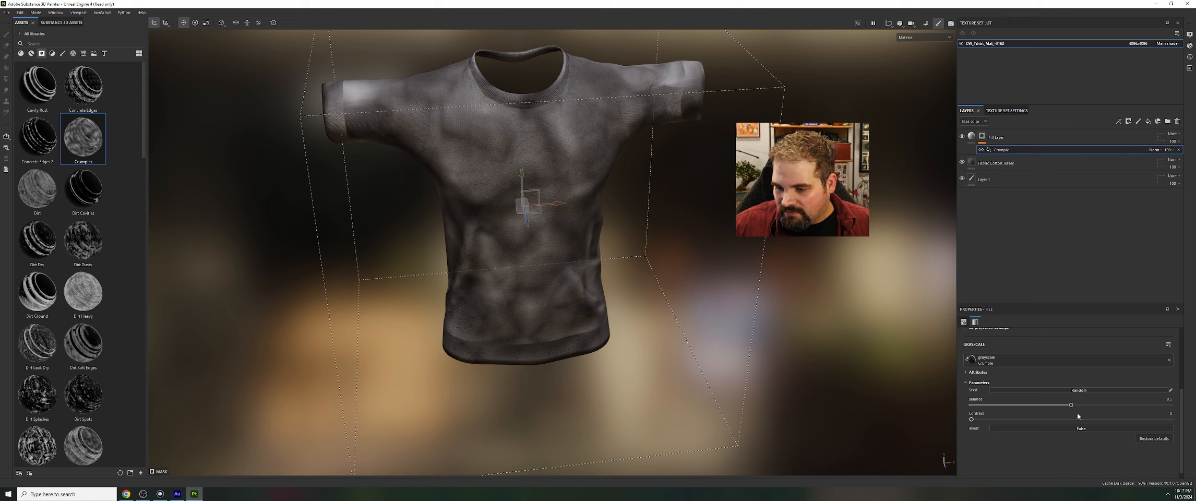
{"action": "scroll", "coordinate": [1015, 419], "scroll_direction": "up", "scroll_amount": 3}
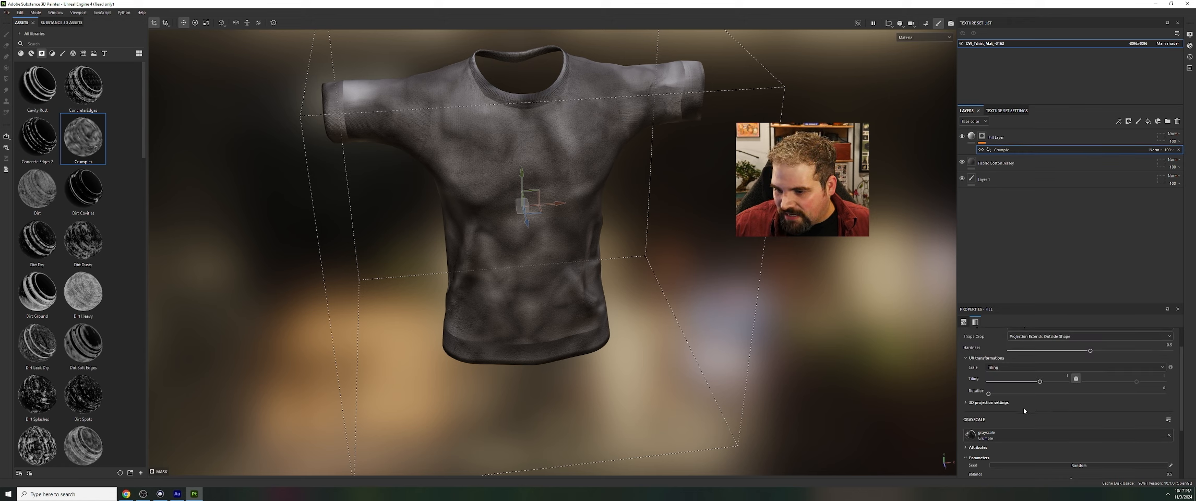
{"action": "mouse_move", "coordinate": [1039, 385]}
{"action": "left_mouse_down"}
{"action": "mouse_move", "coordinate": [1057, 381]}
{"action": "mouse_move", "coordinate": [1037, 381]}
{"action": "left_mouse_up"}
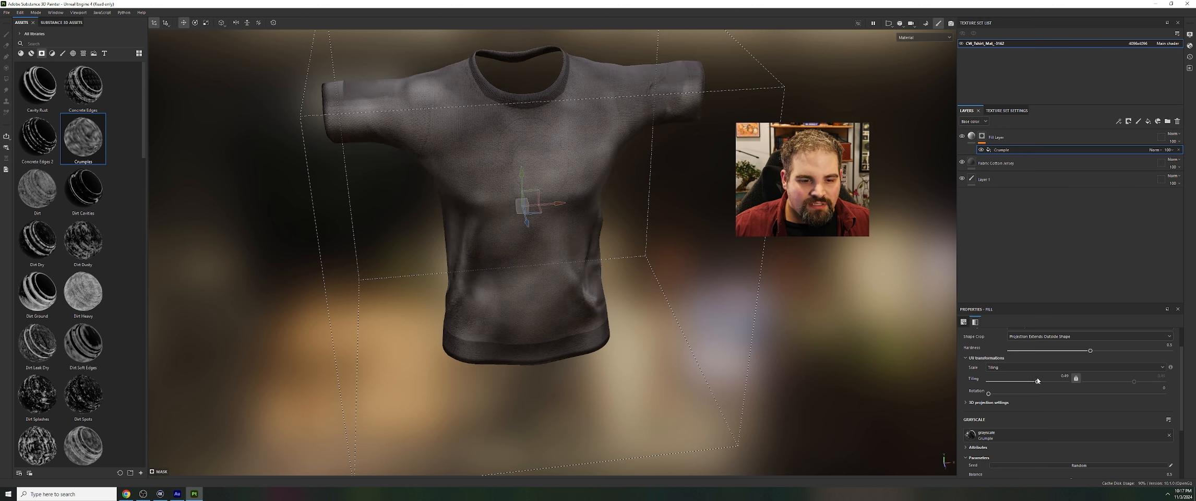
Delete the fill layer that carries the Crumples mask
{"action": "left_click", "coordinate": [1006, 136]}
{"action": "key", "text": "1"}
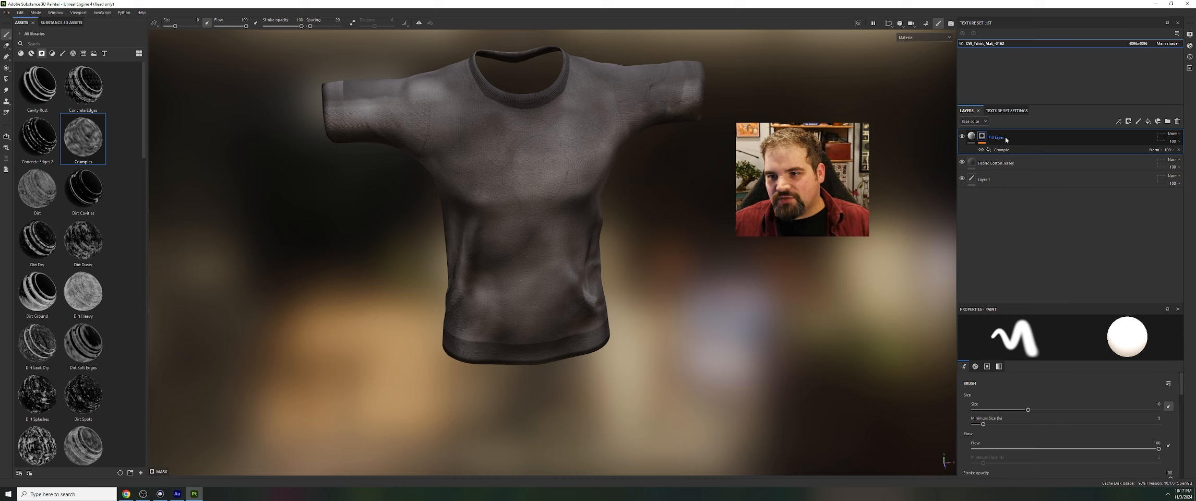
{"action": "key", "text": "Delete"}
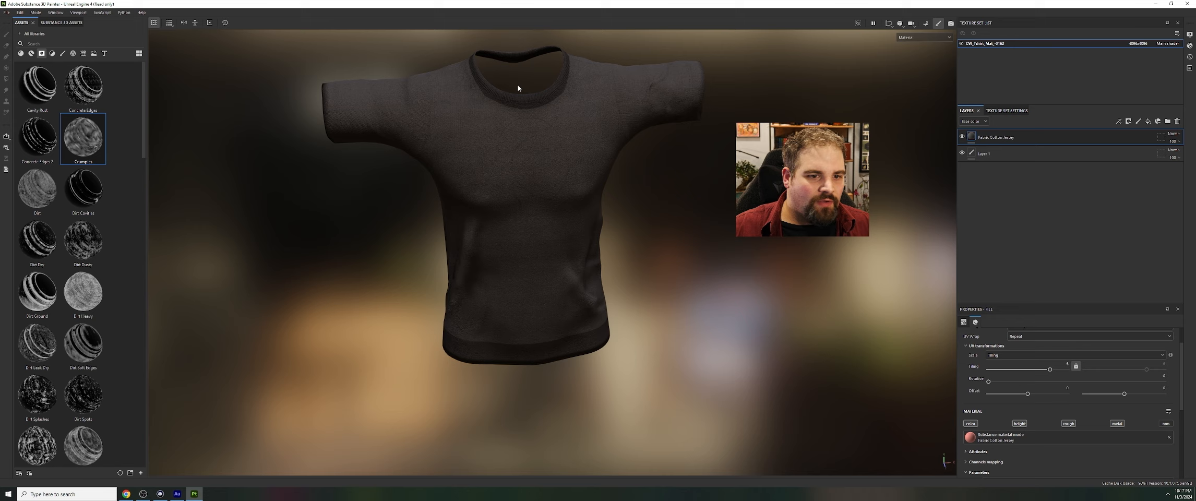
Start a resource import and add the logo 04_MT_Logo_Refresh_MT Primary RGB Light.png from the Desktop's MetaTailor Brandkit folder
{"action": "left_click", "coordinate": [21, 53]}
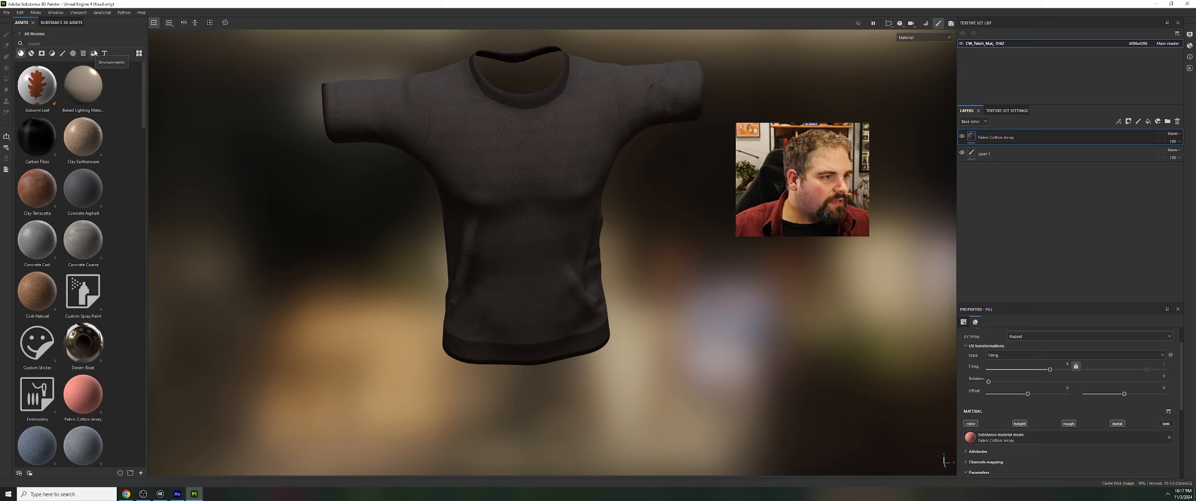
{"action": "left_click", "coordinate": [7, 12]}
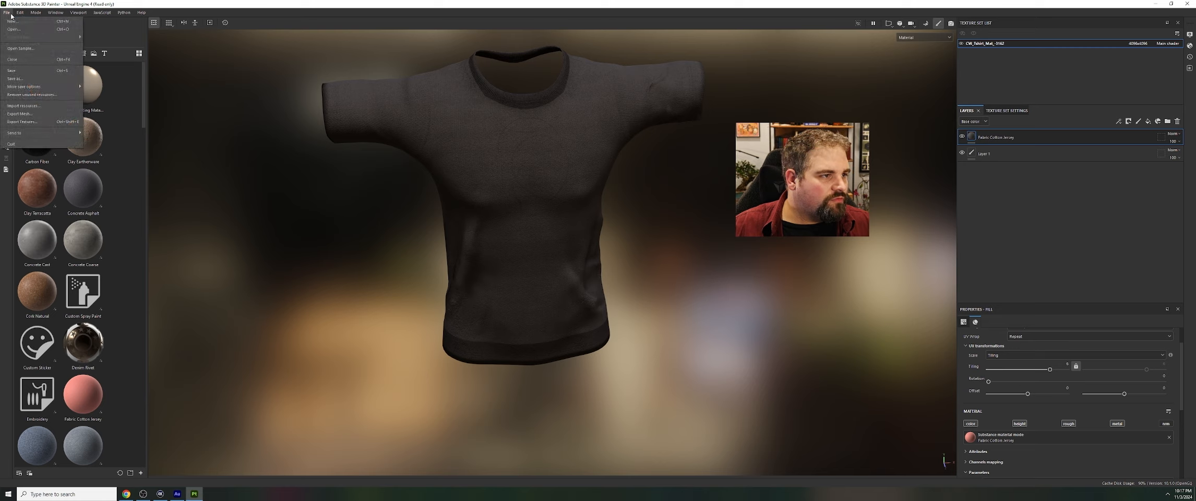
{"action": "left_click", "coordinate": [43, 106]}
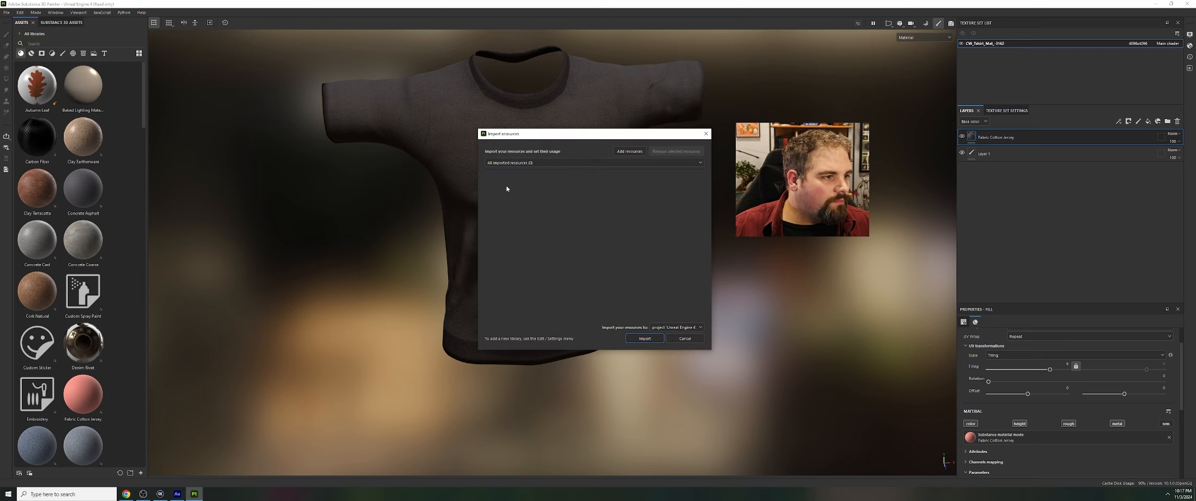
{"action": "left_click", "coordinate": [635, 151]}
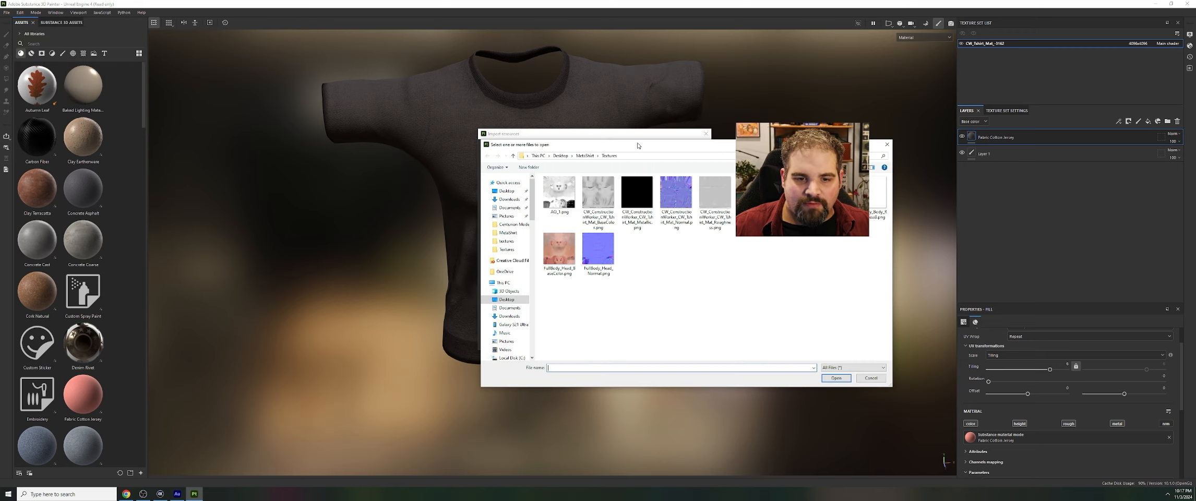
{"action": "left_click", "coordinate": [560, 155]}
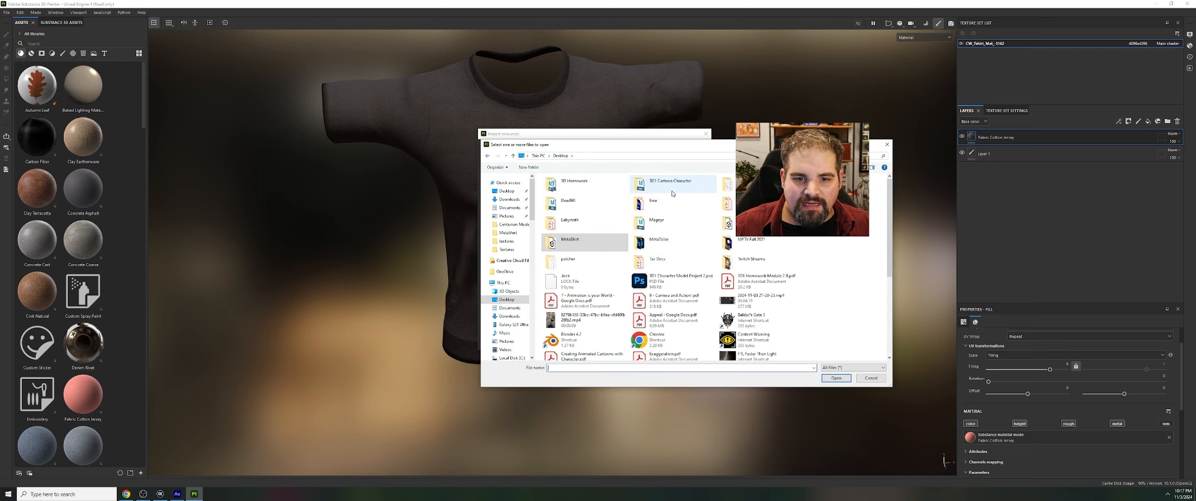
{"action": "double_click", "coordinate": [691, 242]}
{"action": "left_click", "coordinate": [691, 241]}
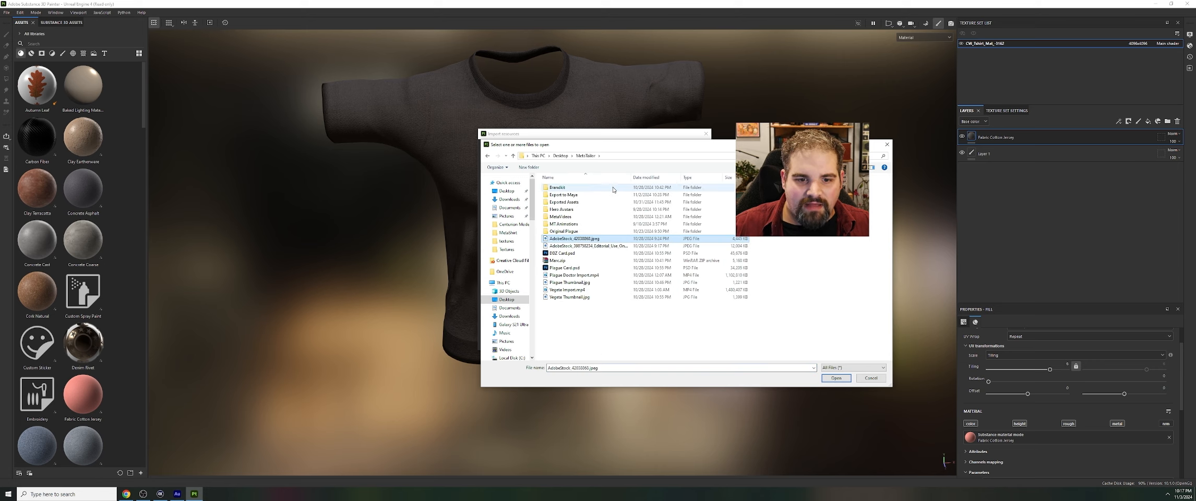
{"action": "double_click", "coordinate": [557, 187]}
{"action": "left_click", "coordinate": [628, 261]}
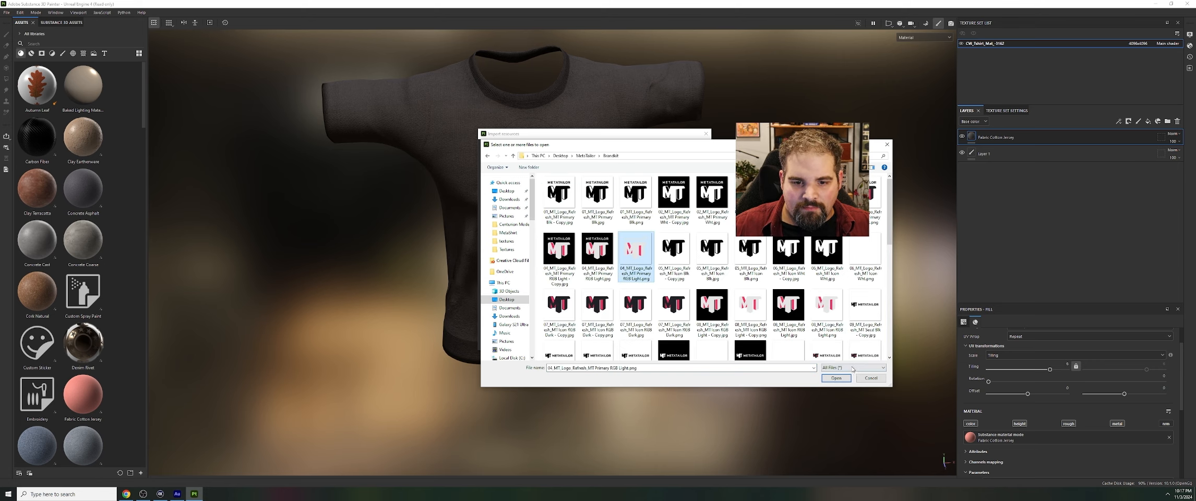
{"action": "left_click", "coordinate": [834, 378]}
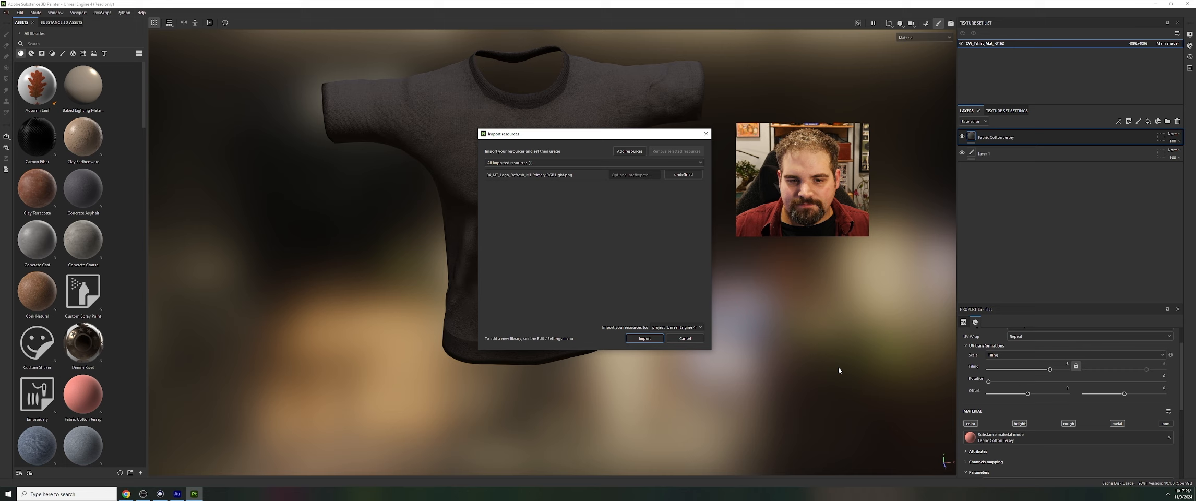
Add the second logo, 11_MT_Logo_Refresh_MT Secd RGB Dark - Copy.png, to the list of resources for import
{"action": "left_click", "coordinate": [628, 151]}
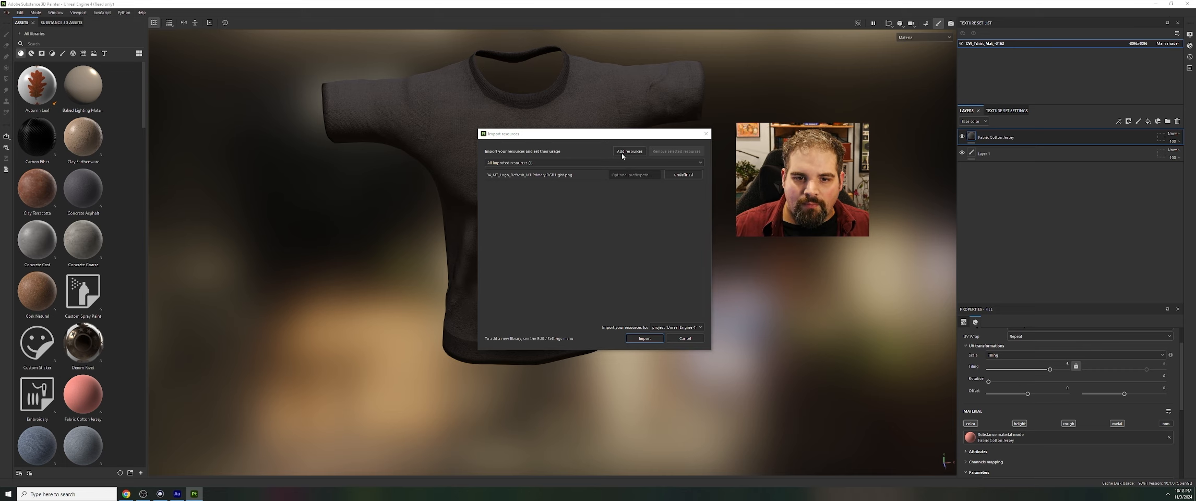
{"action": "scroll", "coordinate": [854, 315], "scroll_direction": "down", "scroll_amount": 2}
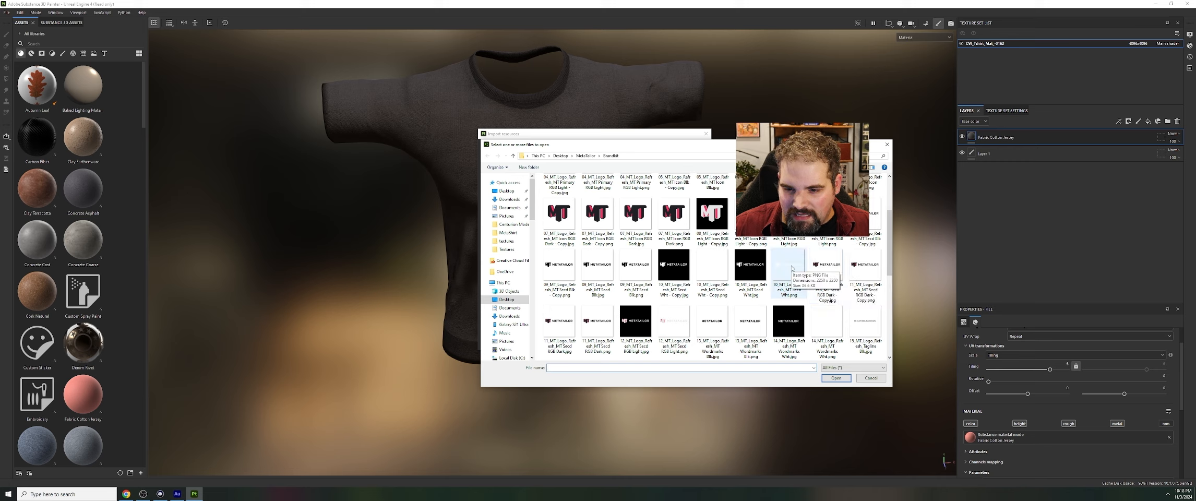
{"action": "left_click", "coordinate": [874, 271]}
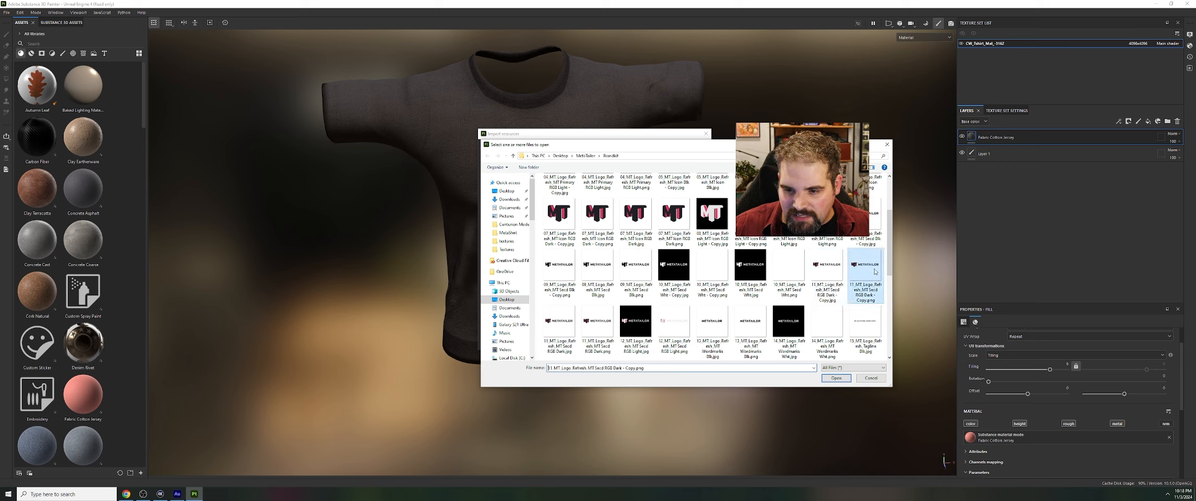
{"action": "left_click", "coordinate": [835, 378]}
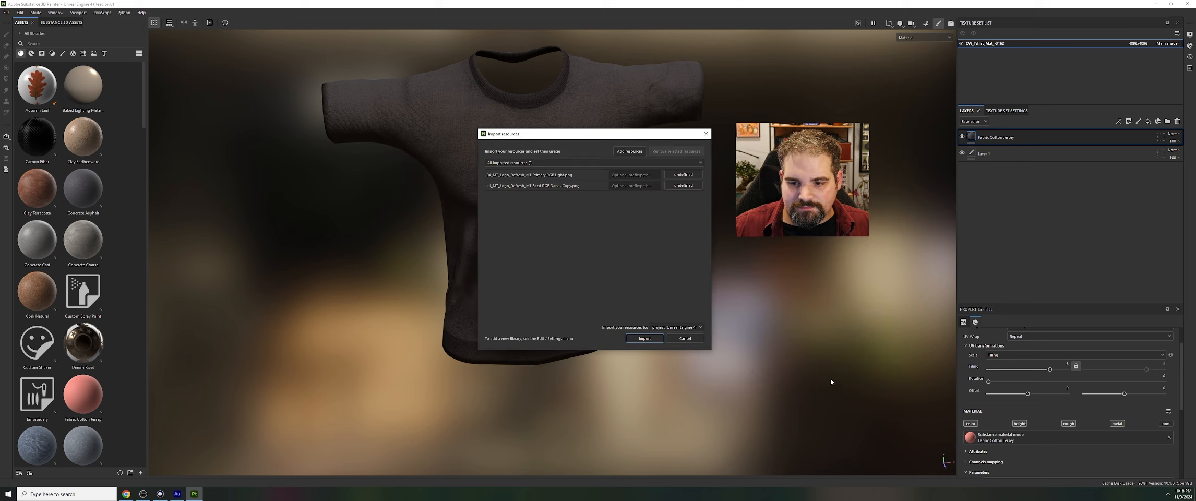
Set the usage of both logo images to texture and import them into the project
{"action": "left_click", "coordinate": [683, 175]}
{"action": "left_click", "coordinate": [682, 187]}
{"action": "left_click", "coordinate": [682, 186]}
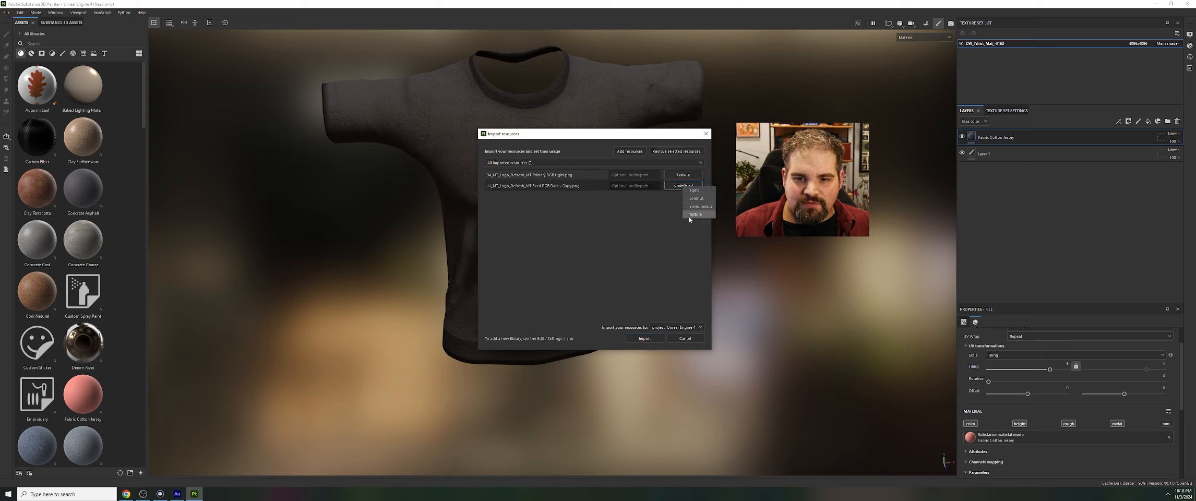
{"action": "left_click", "coordinate": [683, 198]}
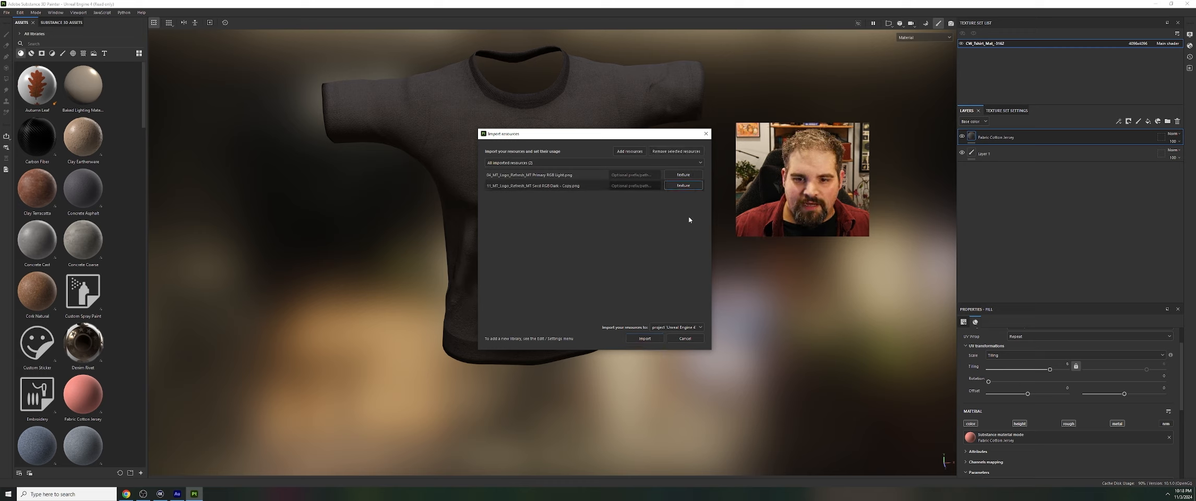
{"action": "left_click", "coordinate": [645, 338]}
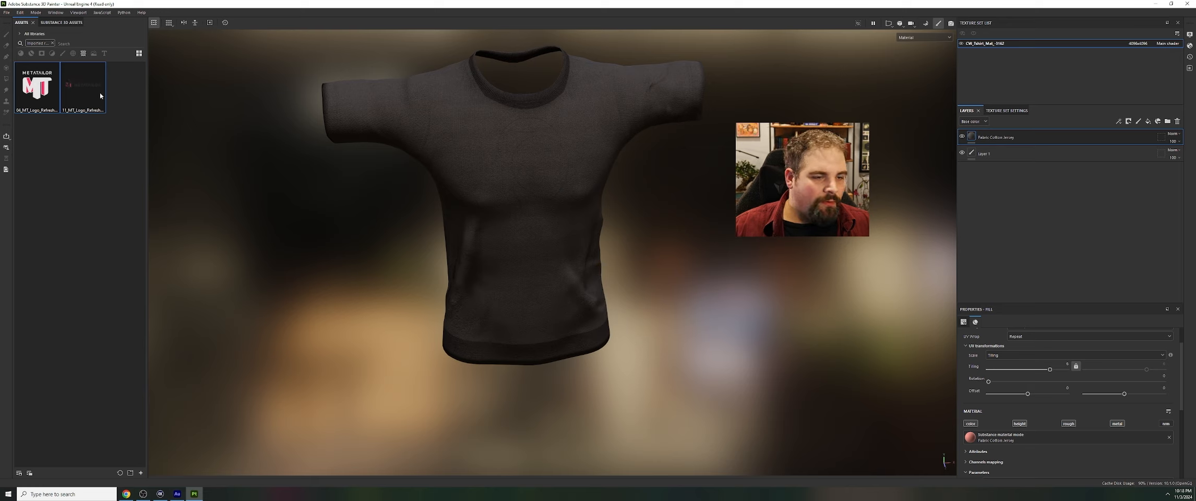
Place the MT Primary RGB Light logo on the middle of the T-shirt's upper back as base color
{"action": "mouse_move", "coordinate": [84, 95]}
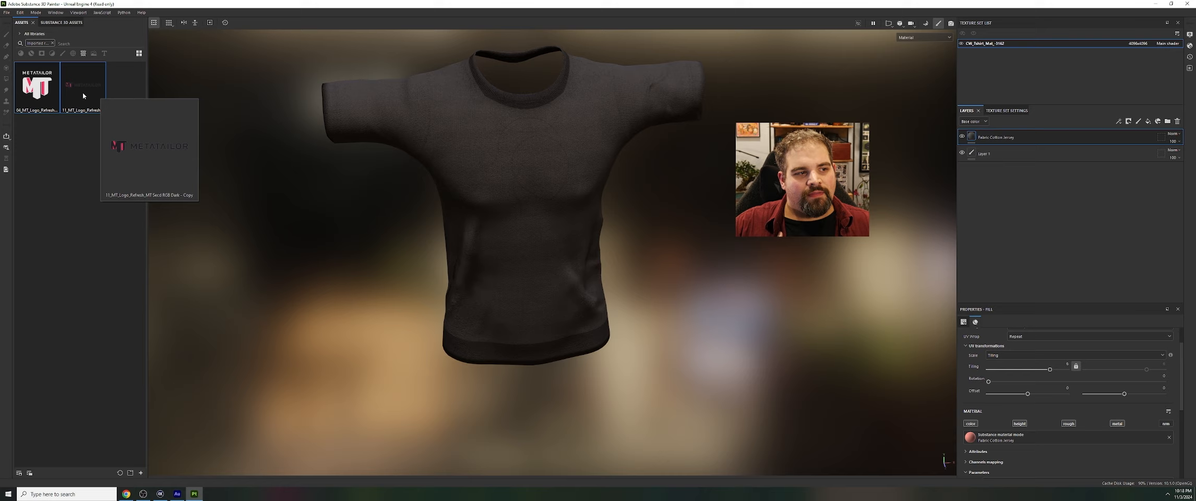
{"action": "right_click", "coordinate": [702, 267]}
{"action": "left_click_drag", "start_coordinate": [634, 202], "coordinate": [694, 222], "text": "alt"}
{"action": "left_click_drag", "start_coordinate": [21, 70], "coordinate": [491, 192]}
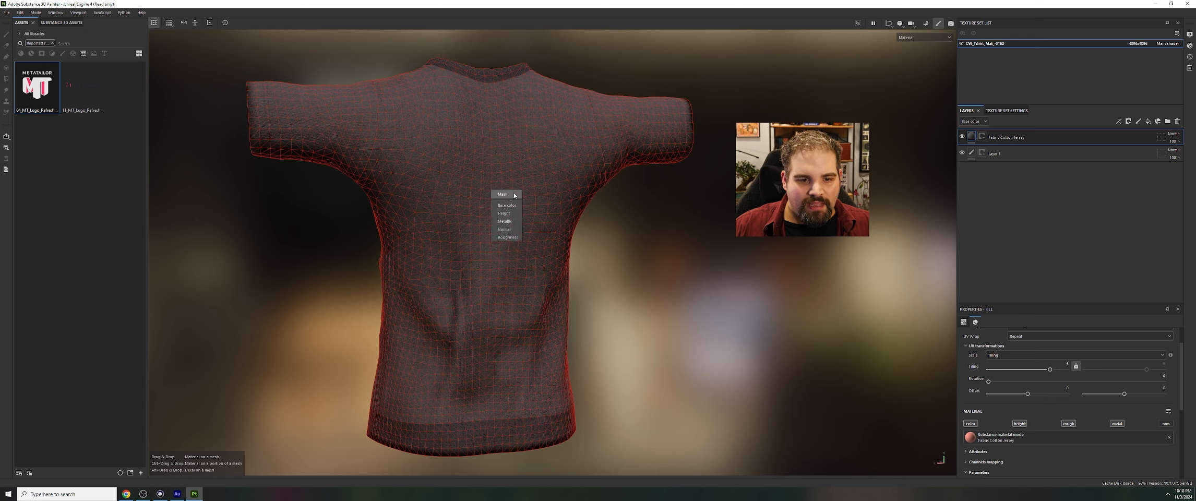
{"action": "left_click", "coordinate": [509, 206]}
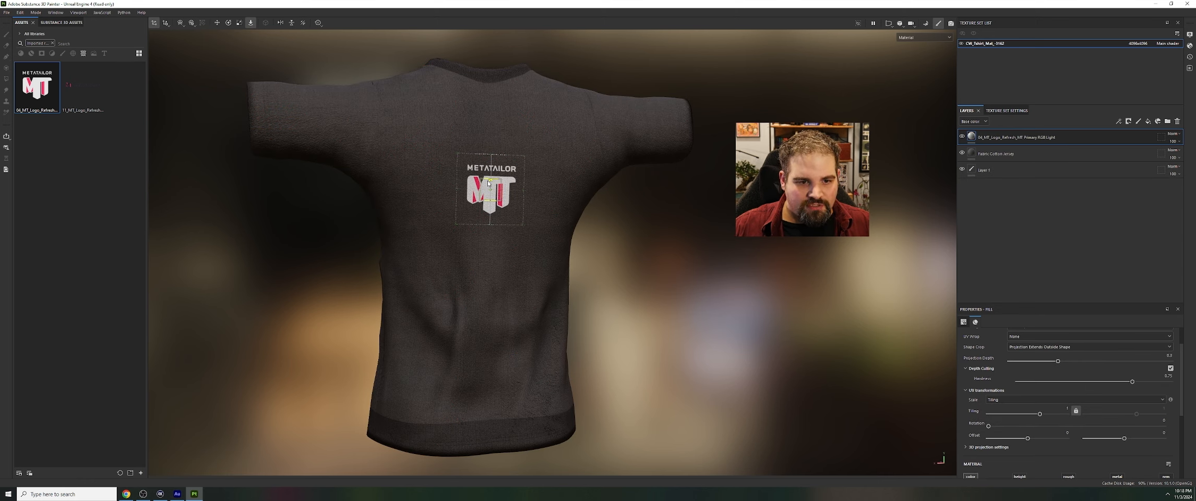
Move the back logo slightly up and enlarge its warp projection to span most of the upper back
{"action": "left_click_drag", "start_coordinate": [489, 181], "coordinate": [487, 170]}
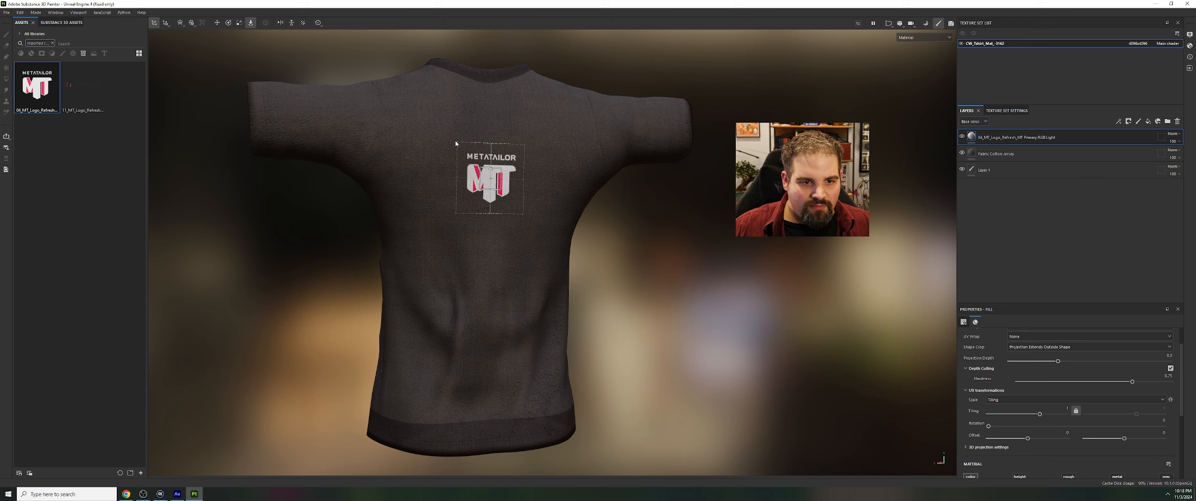
{"action": "left_click_drag", "start_coordinate": [455, 142], "coordinate": [448, 132]}
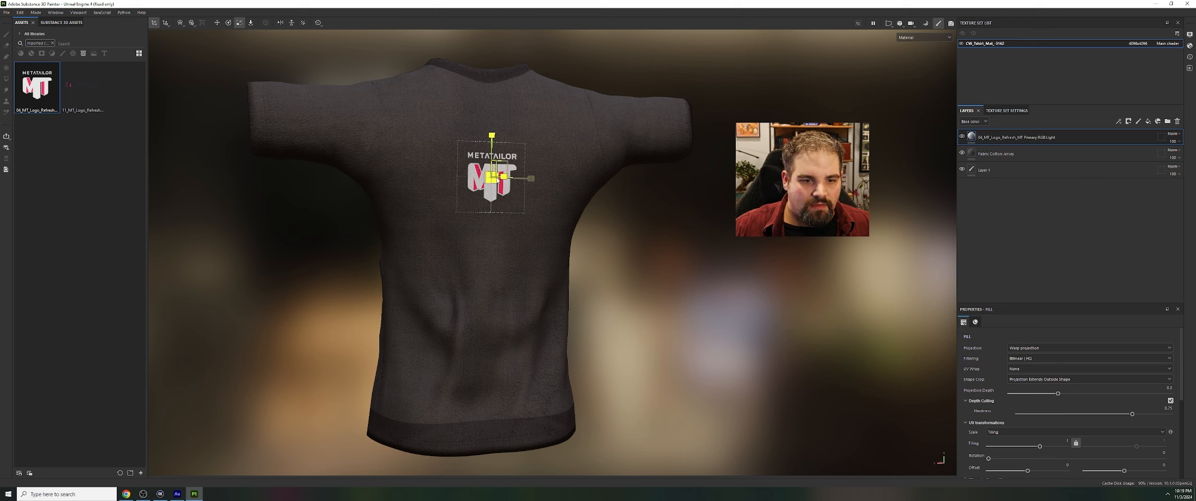
{"action": "left_click_drag", "start_coordinate": [497, 180], "coordinate": [953, 223]}
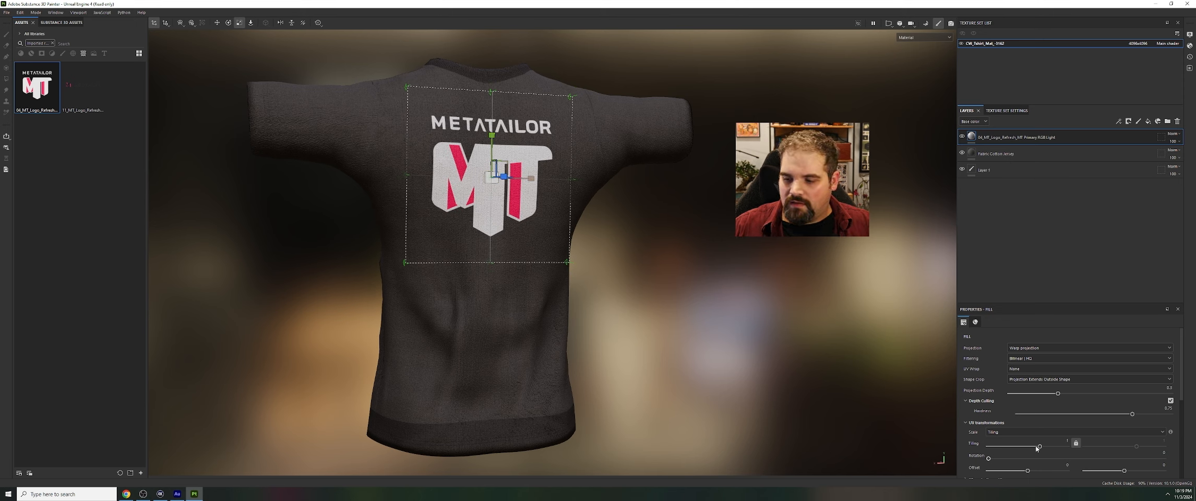
{"action": "right_click", "coordinate": [283, 220]}
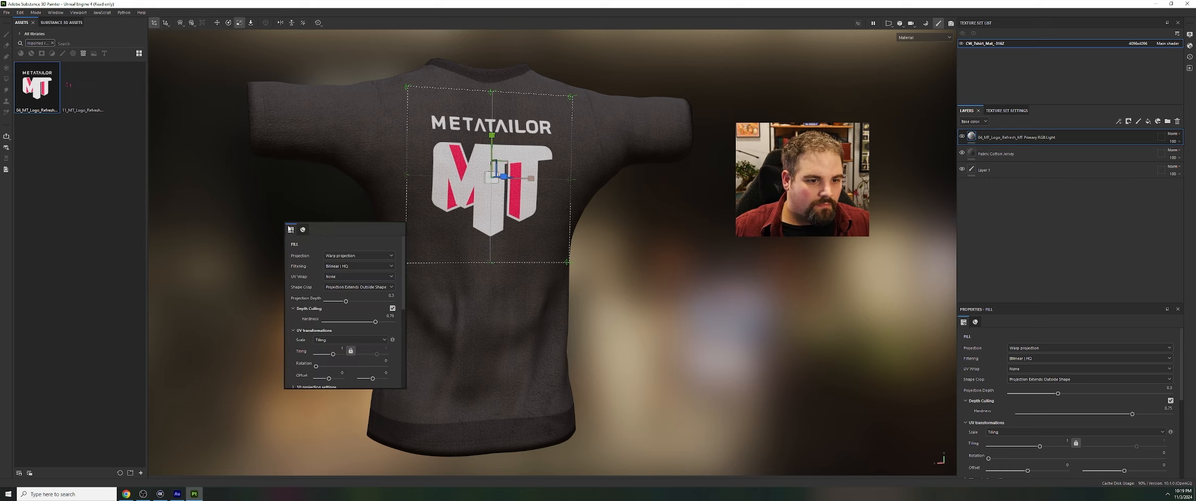
{"action": "left_click", "coordinate": [276, 186]}
Try the MT Secd RGB Dark logo on the T-shirt's front chest and delete its layer again
{"action": "left_click_drag", "start_coordinate": [250, 206], "coordinate": [939, 232], "text": "alt"}
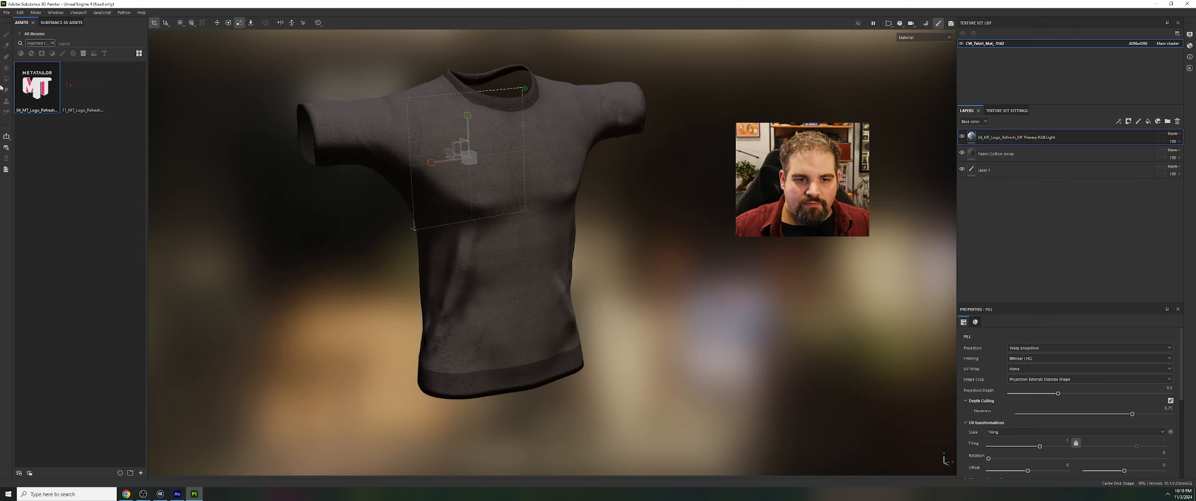
{"action": "left_click_drag", "start_coordinate": [83, 86], "coordinate": [552, 176]}
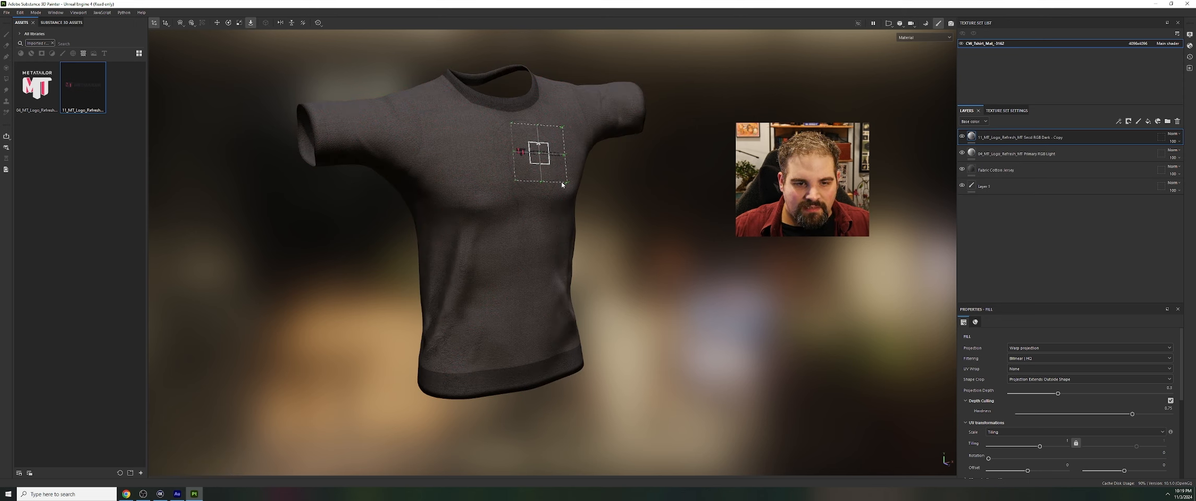
{"action": "key", "text": "Delete"}
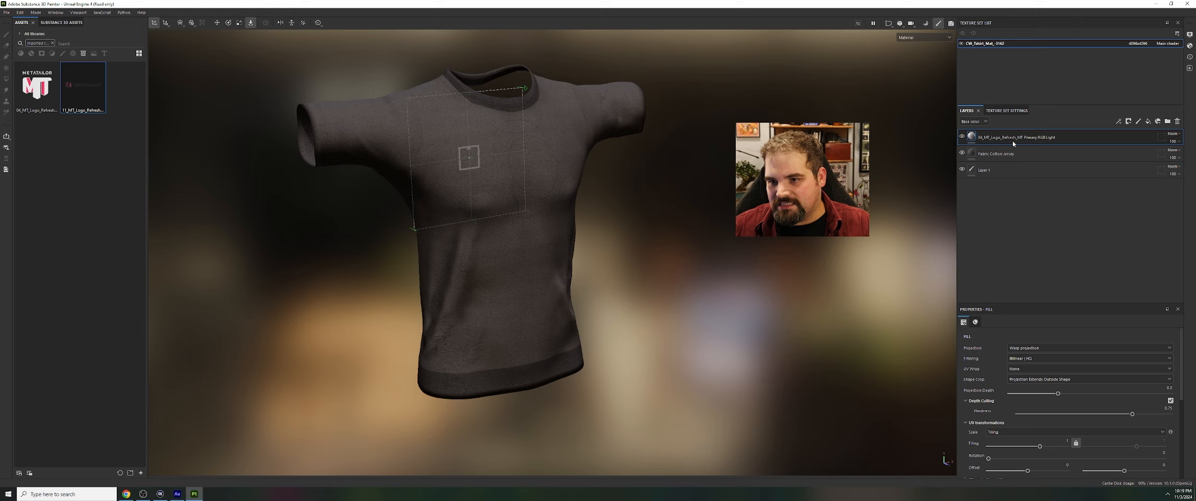
Import the logo 24_MT_Logo_Refresh_MT Secd Tagline2 RGB Bright.png from the Brandkit folder into the project as a texture
{"action": "left_click", "coordinate": [19, 12]}
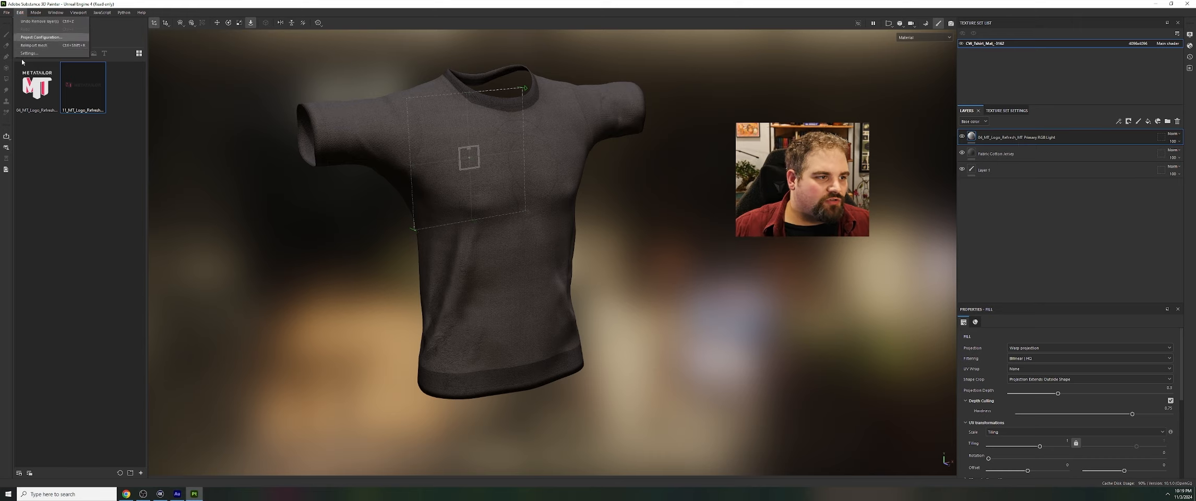
{"action": "left_click", "coordinate": [31, 95]}
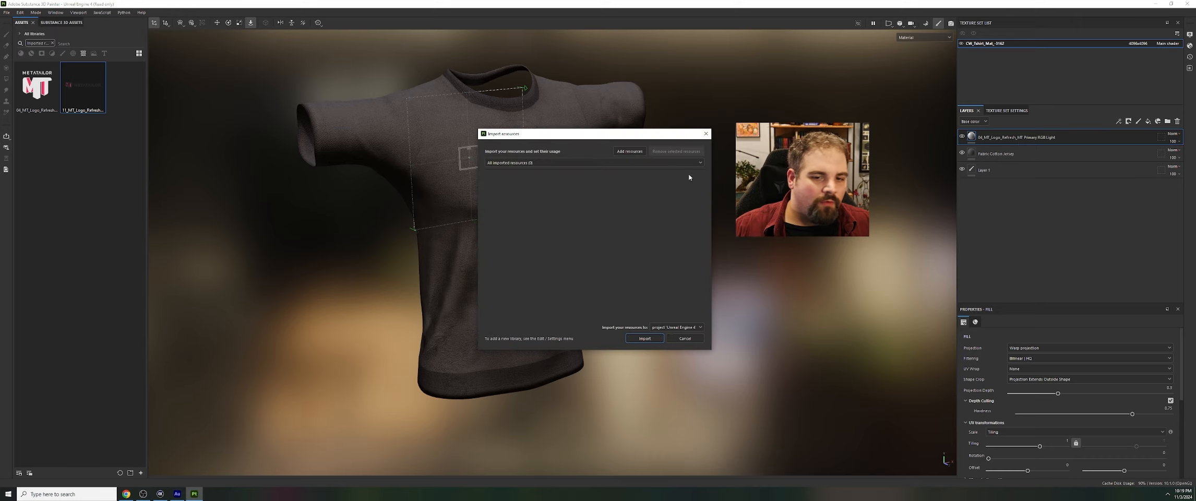
{"action": "left_click", "coordinate": [630, 151]}
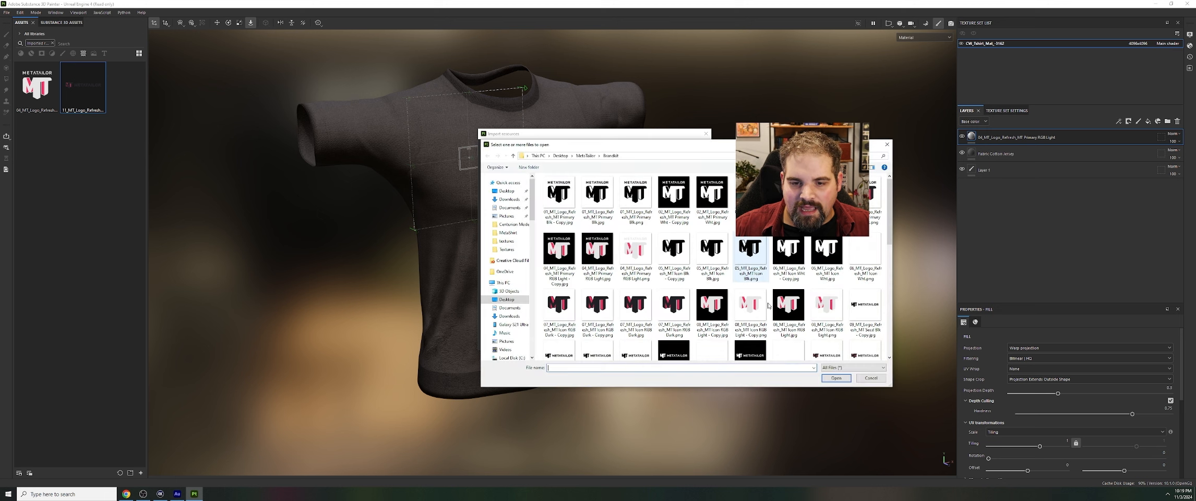
{"action": "scroll", "coordinate": [875, 313], "scroll_direction": "down", "scroll_amount": 5}
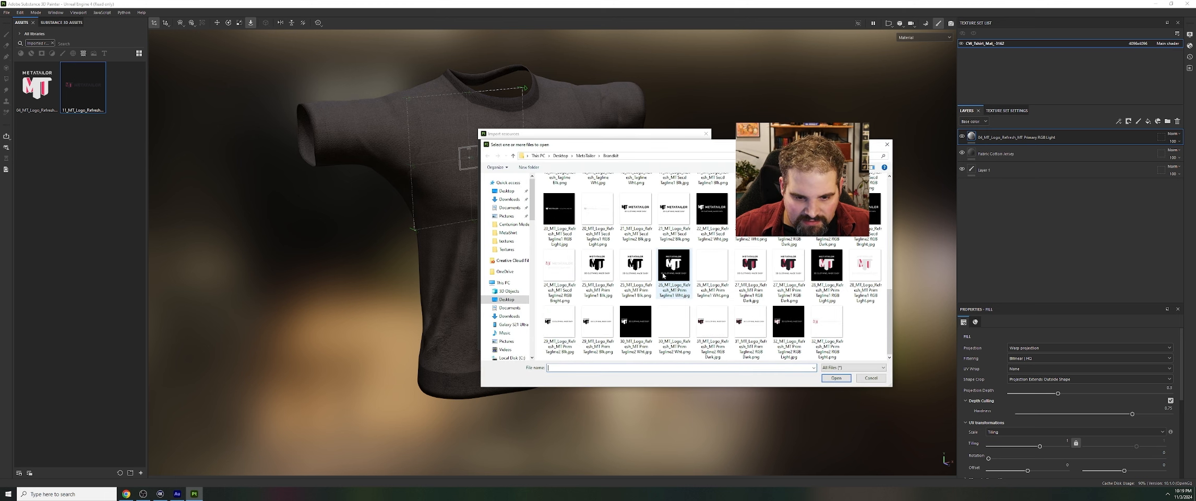
{"action": "left_click", "coordinate": [548, 261]}
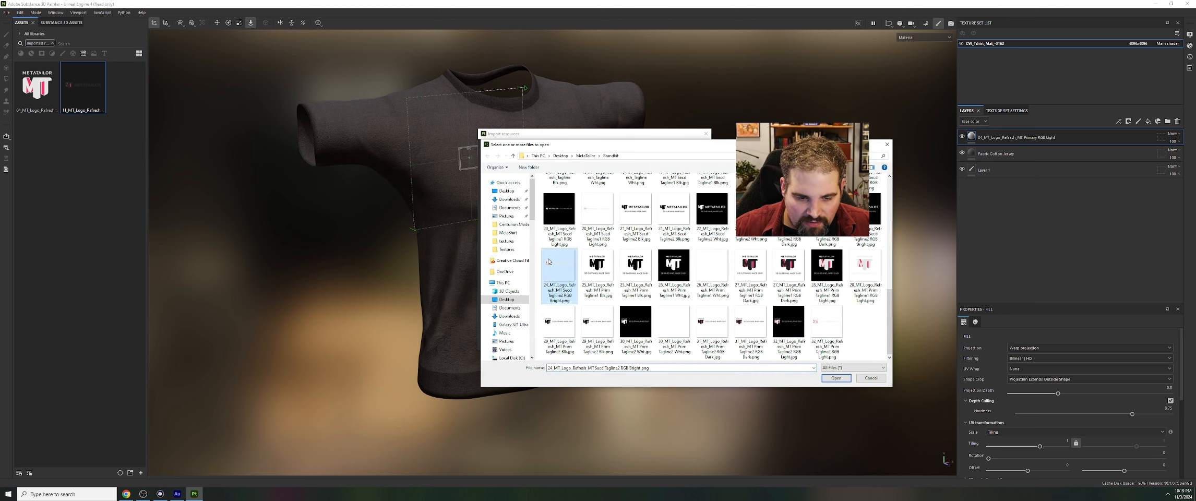
{"action": "left_click", "coordinate": [836, 378]}
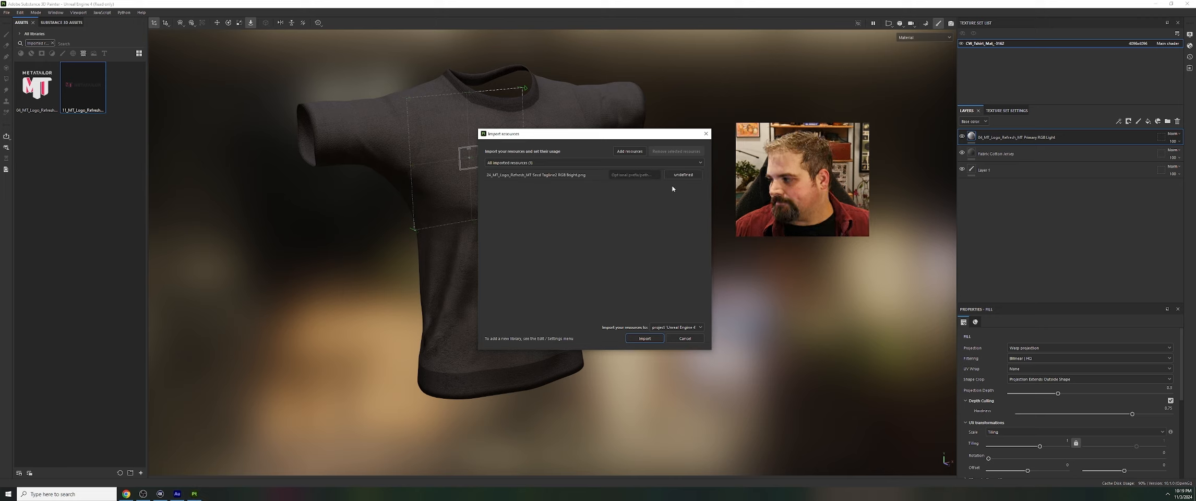
{"action": "left_click", "coordinate": [689, 175]}
{"action": "left_click", "coordinate": [689, 182]}
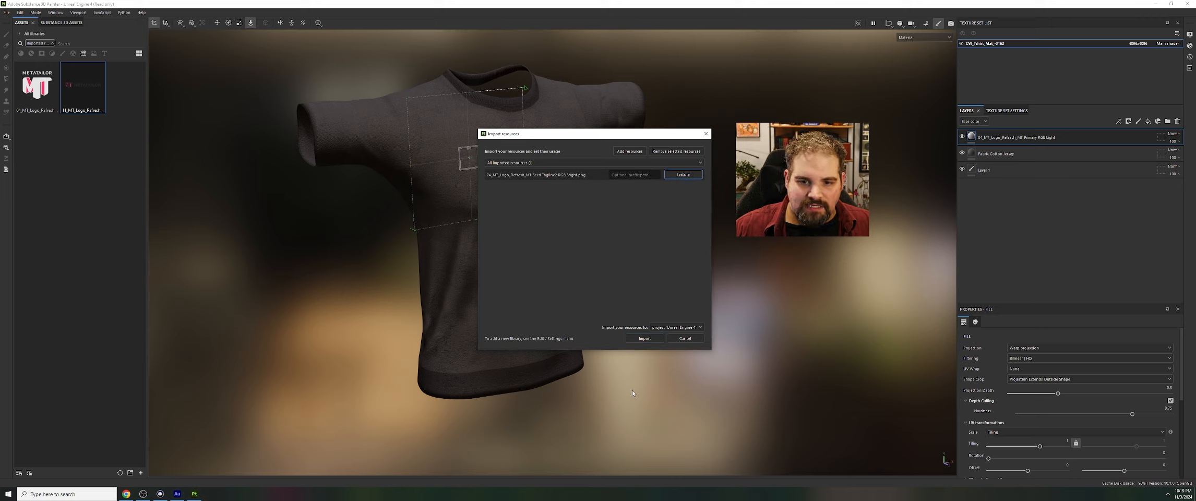
{"action": "left_click", "coordinate": [645, 338]}
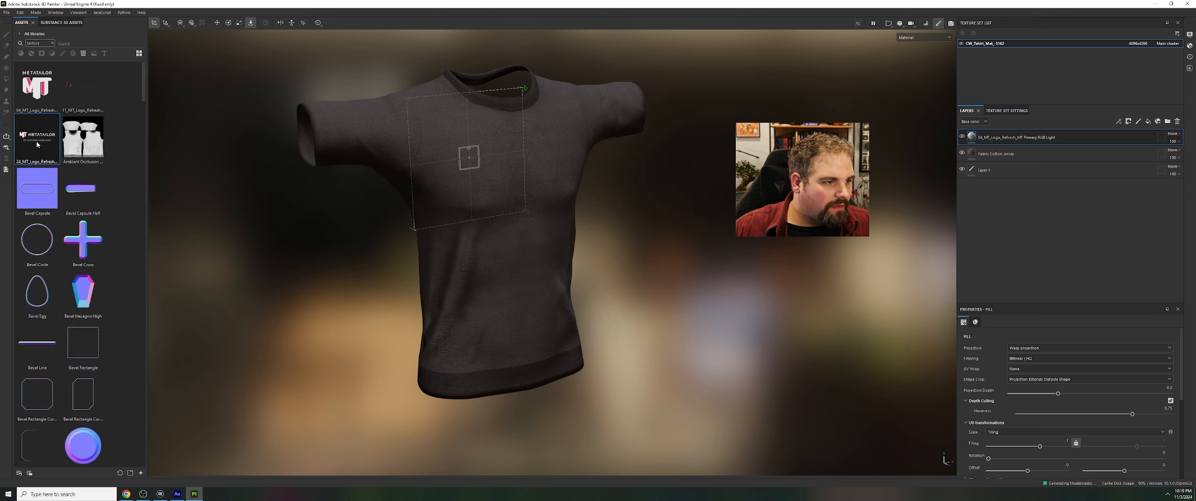
Place the Secd Tagline2 RGB Bright logo on the wearer's left chest of the T-shirt as base color
{"action": "left_click_drag", "start_coordinate": [37, 144], "coordinate": [548, 152]}
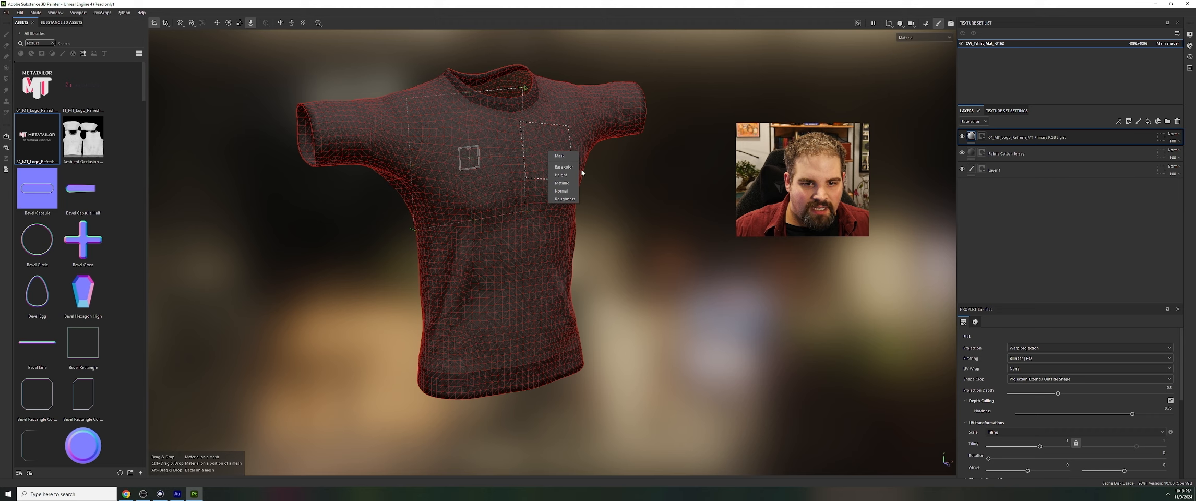
{"action": "left_click", "coordinate": [563, 167]}
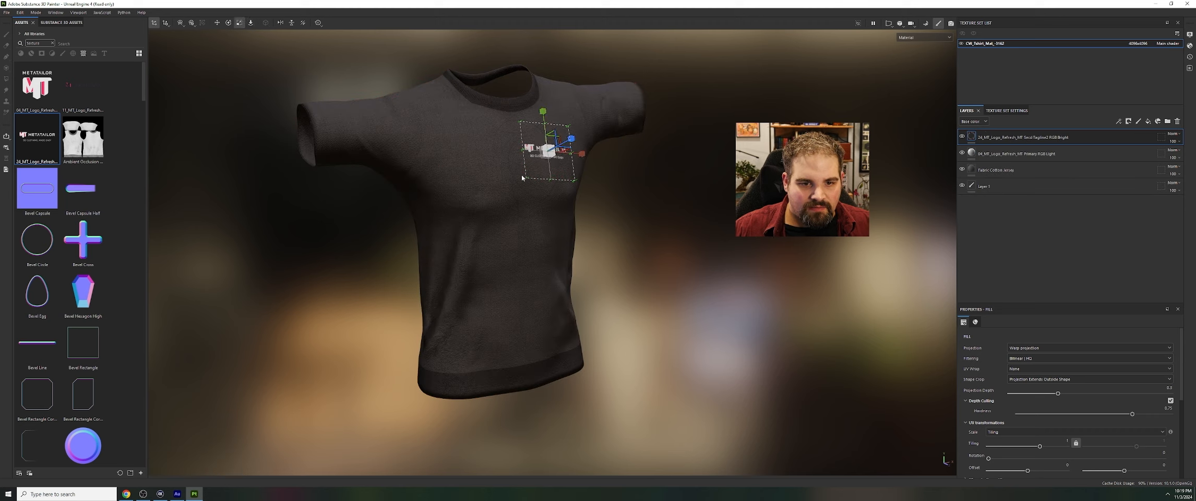
Enlarge the Secd Tagline2 RGB Bright logo's warp projection on the wearer's left chest and check its fit from the front
{"action": "mouse_move", "coordinate": [547, 151]}
{"action": "left_mouse_down"}
{"action": "mouse_move", "coordinate": [620, 165]}
{"action": "mouse_move", "coordinate": [583, 184]}
{"action": "left_mouse_up"}
{"action": "key", "text": "e"}
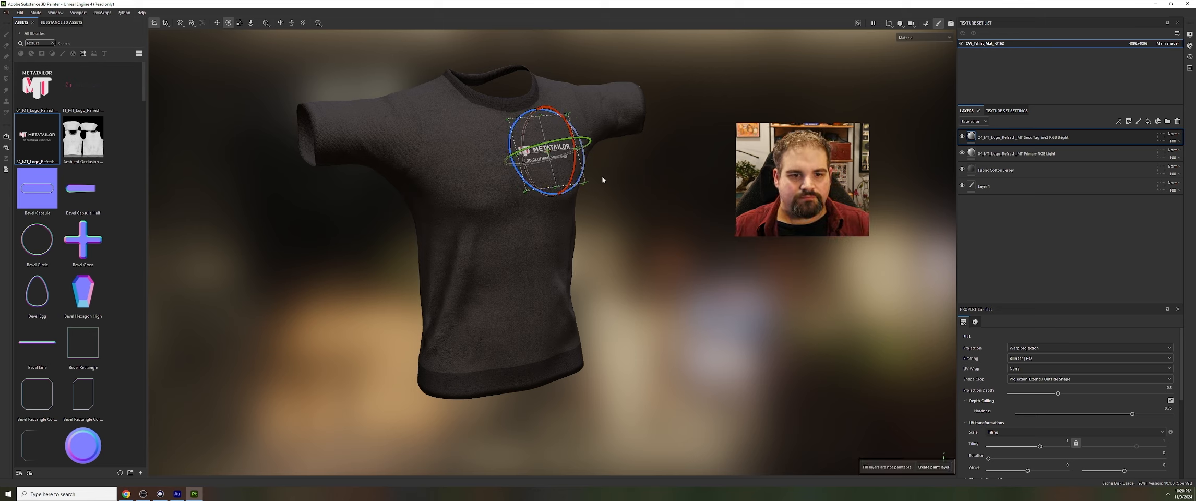
{"action": "key", "text": "p"}
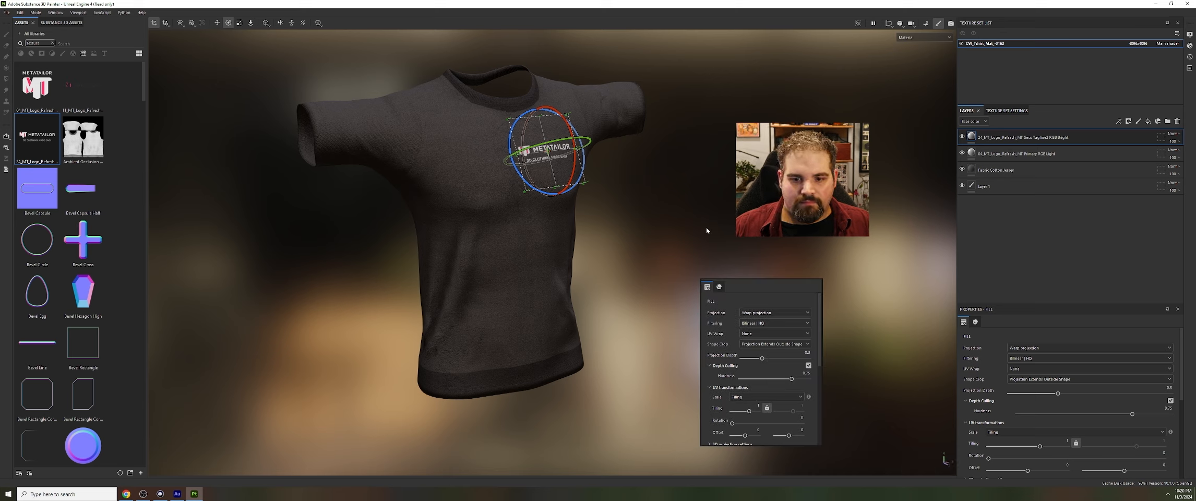
{"action": "left_click_drag", "start_coordinate": [595, 199], "coordinate": [539, 211], "text": "alt"}
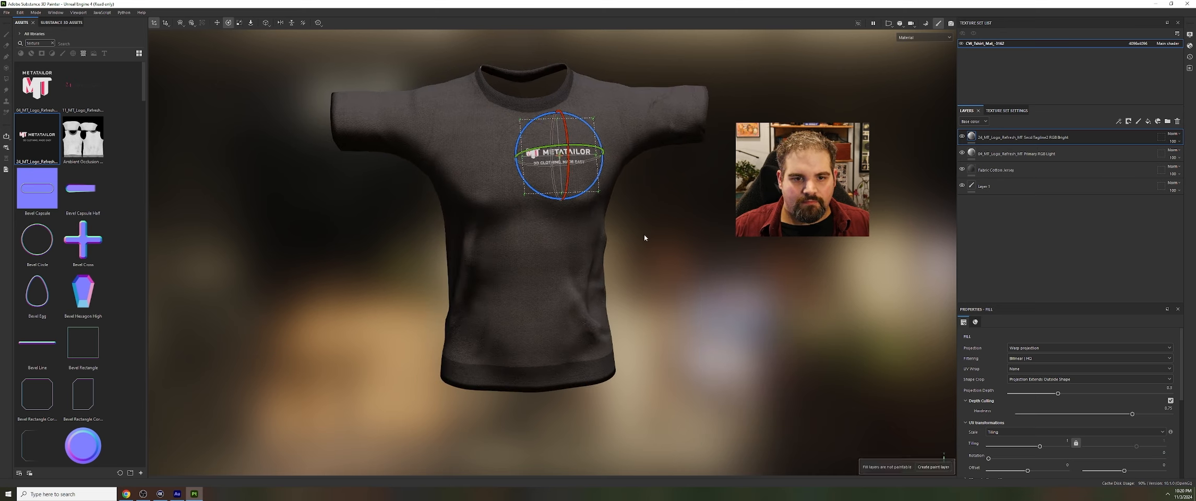
{"action": "mouse_move", "coordinate": [643, 246]}
{"action": "left_mouse_down", "text": "alt"}
{"action": "mouse_move", "coordinate": [648, 267]}
{"action": "mouse_move", "coordinate": [643, 258]}
{"action": "mouse_move", "coordinate": [714, 223]}
{"action": "mouse_move", "coordinate": [620, 234]}
{"action": "mouse_move", "coordinate": [752, 225]}
{"action": "mouse_move", "coordinate": [273, 246]}
{"action": "mouse_move", "coordinate": [342, 234]}
{"action": "mouse_move", "coordinate": [710, 235]}
{"action": "mouse_move", "coordinate": [763, 273]}
{"action": "left_mouse_up", "text": "alt"}
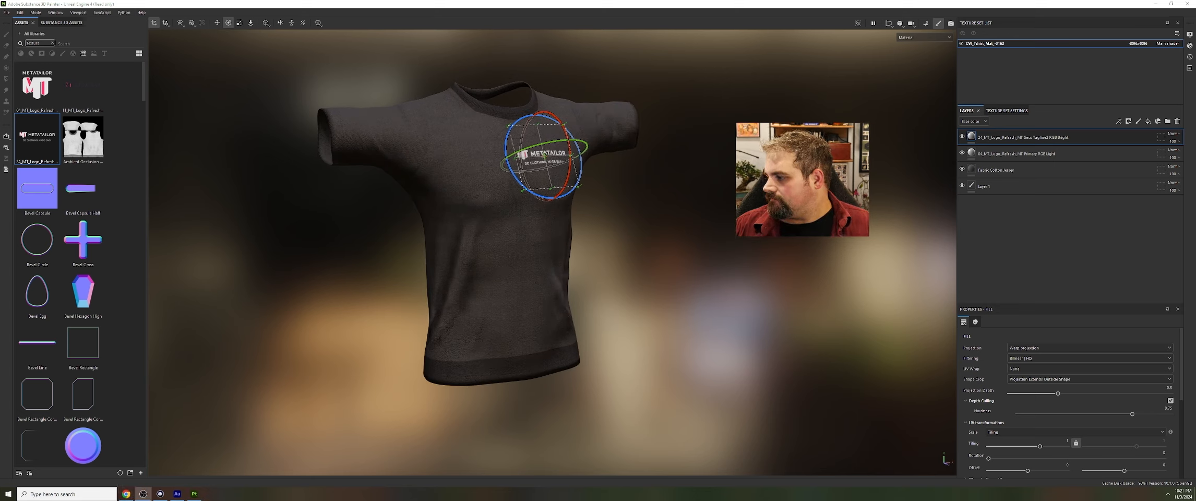
{"action": "left_click", "coordinate": [589, 301]}
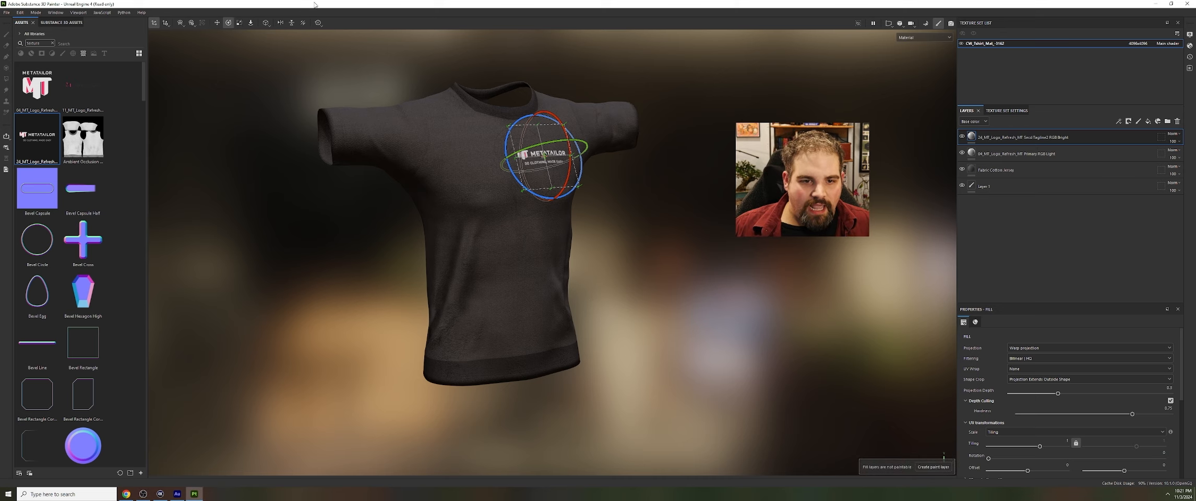
Start the texture export and set its output directory to a new SubTextures folder inside MetaShirt on the Desktop
{"action": "left_click", "coordinate": [6, 12]}
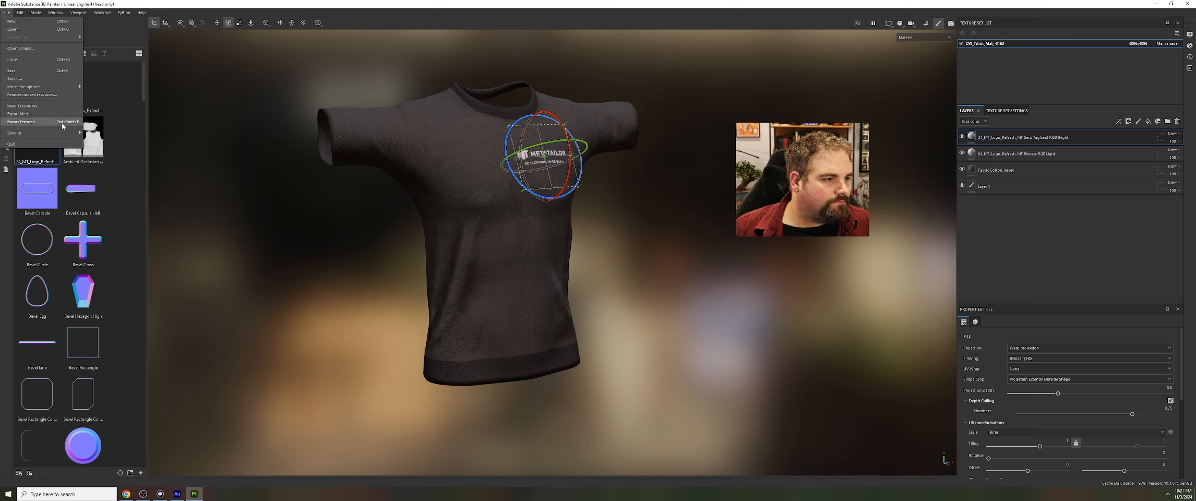
{"action": "left_click", "coordinate": [62, 123]}
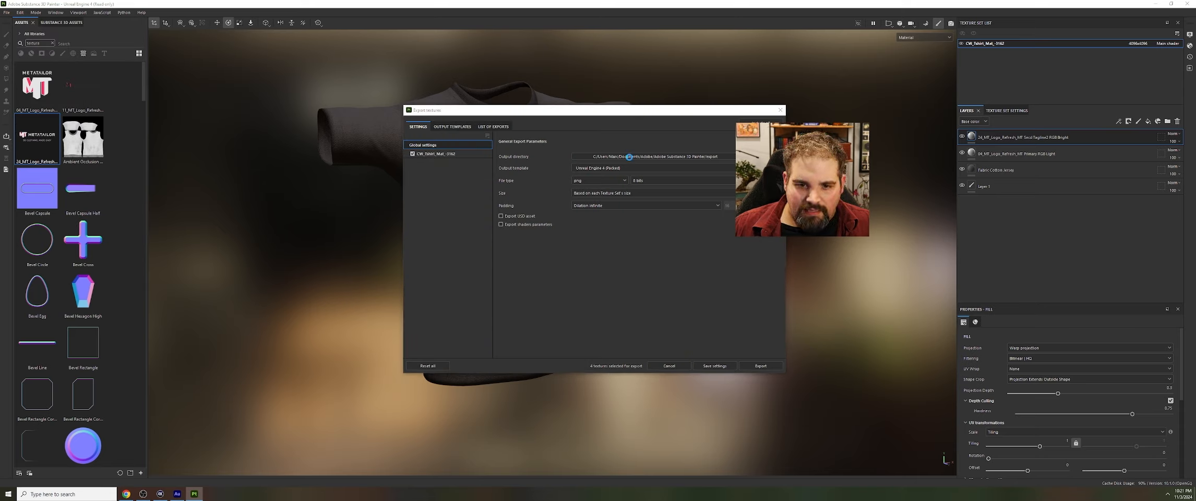
{"action": "left_click", "coordinate": [651, 158]}
{"action": "left_click", "coordinate": [431, 167]}
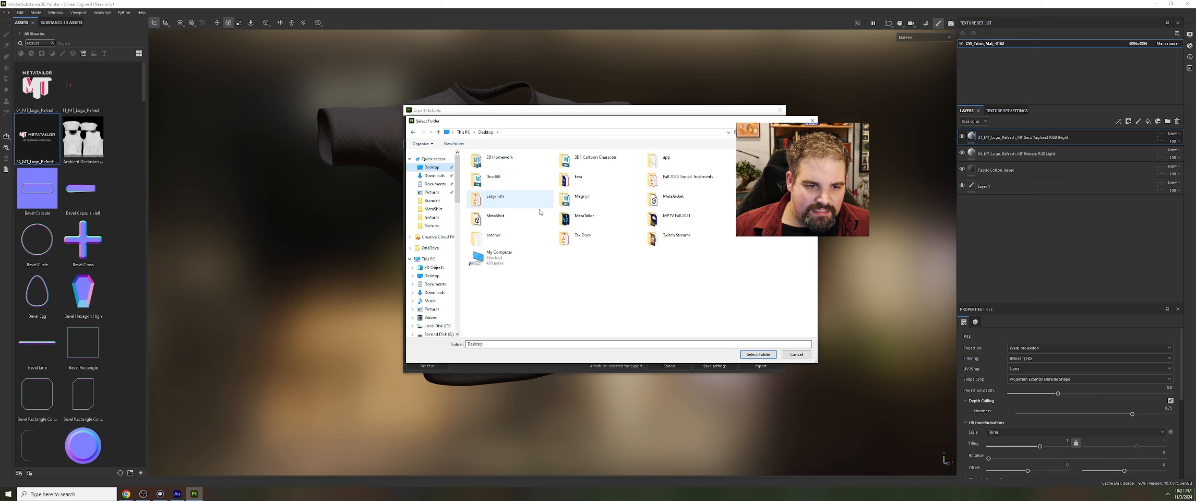
{"action": "double_click", "coordinate": [510, 219]}
{"action": "right_click", "coordinate": [520, 256]}
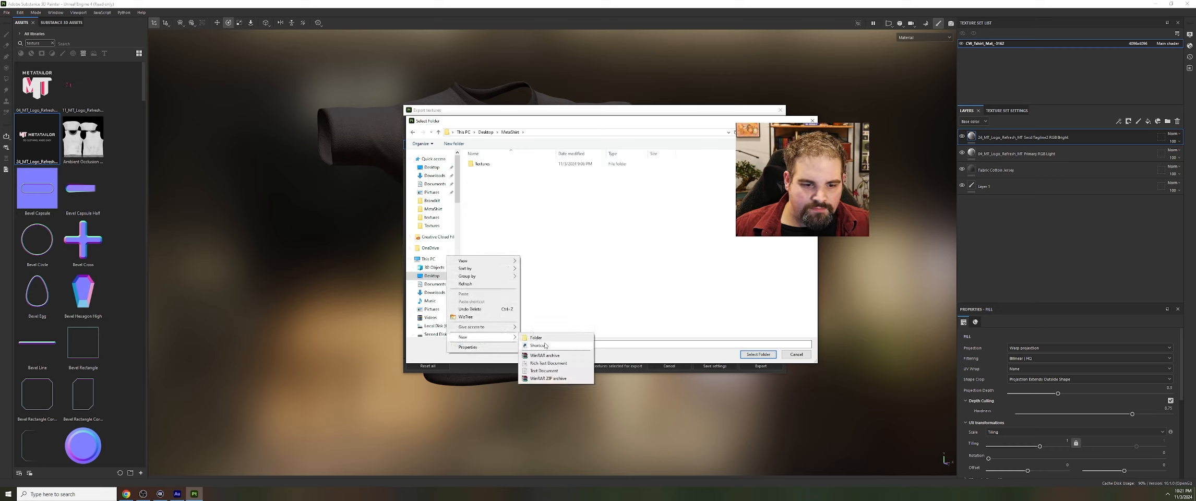
{"action": "left_click", "coordinate": [535, 337]}
{"action": "type", "text": "SubTextures"}
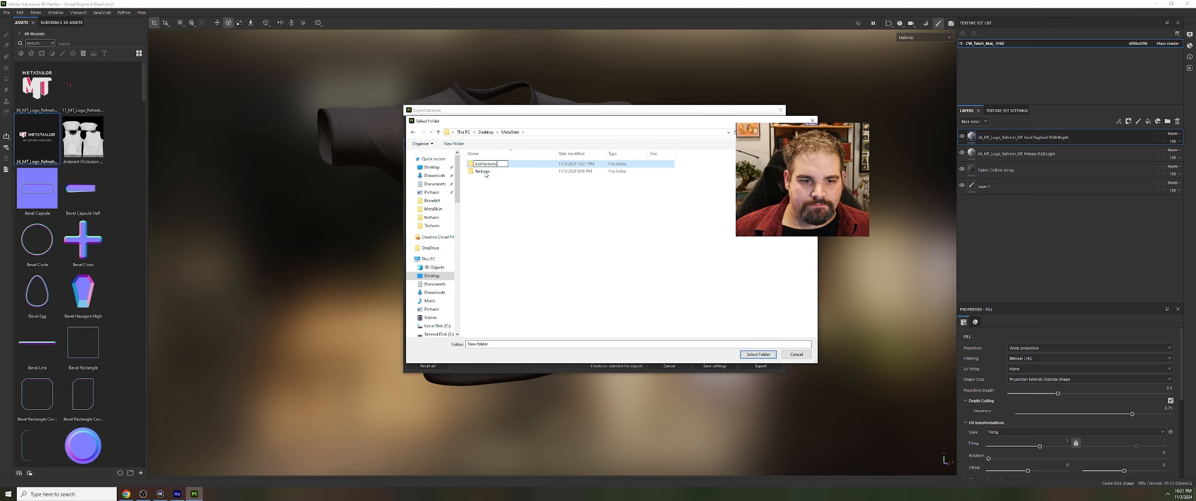
{"action": "key", "text": "Return"}
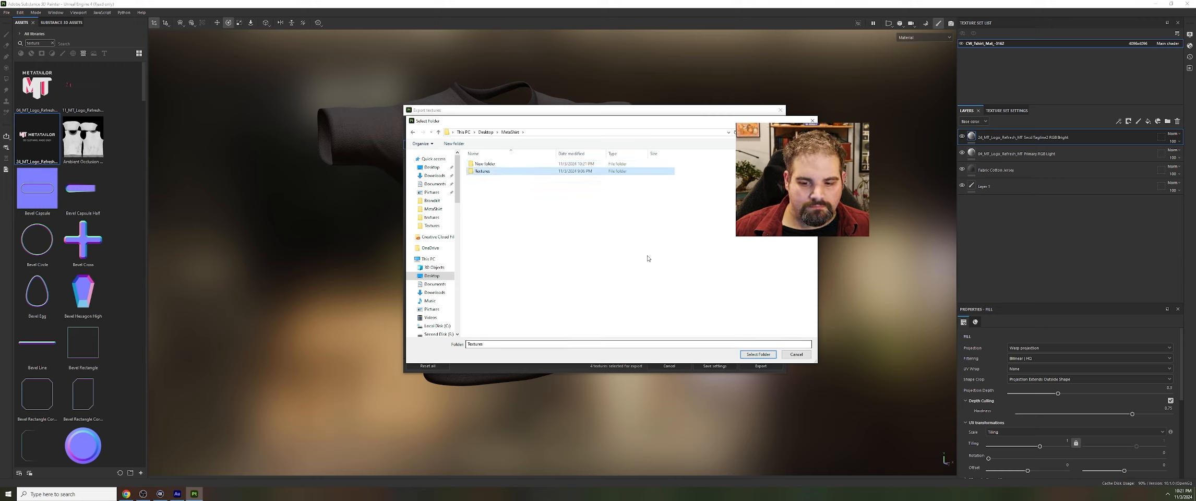
{"action": "key", "text": "Return"}
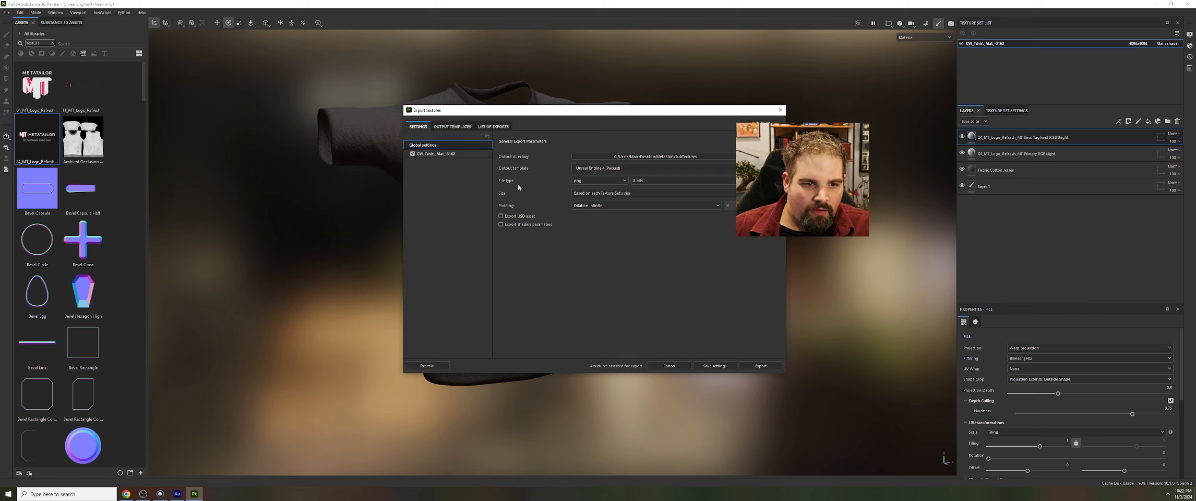
Review the export templates and file list, limit the T-shirt texture set to its base color and normal maps, and export them
{"action": "left_click", "coordinate": [451, 128]}
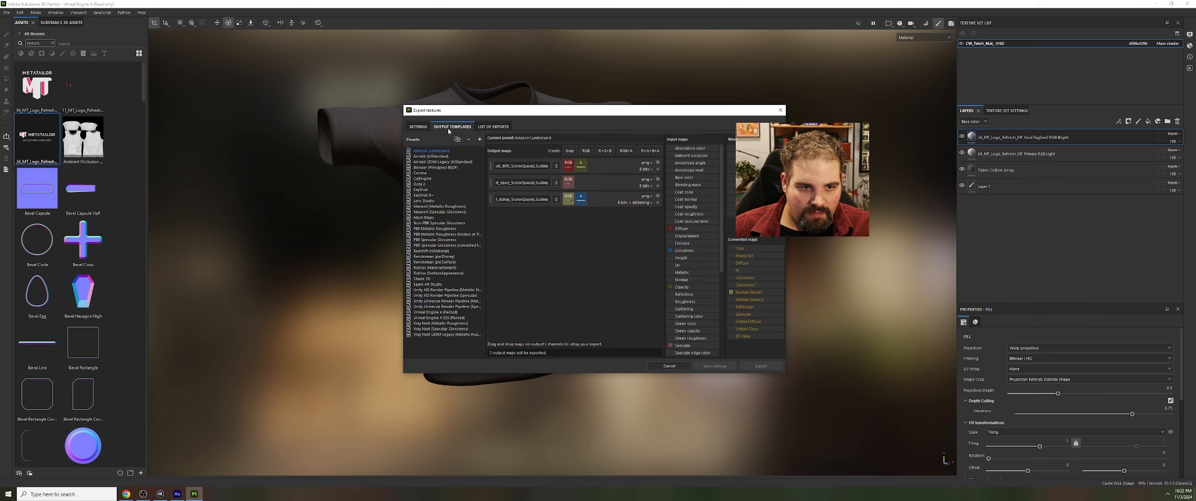
{"action": "left_click", "coordinate": [494, 127]}
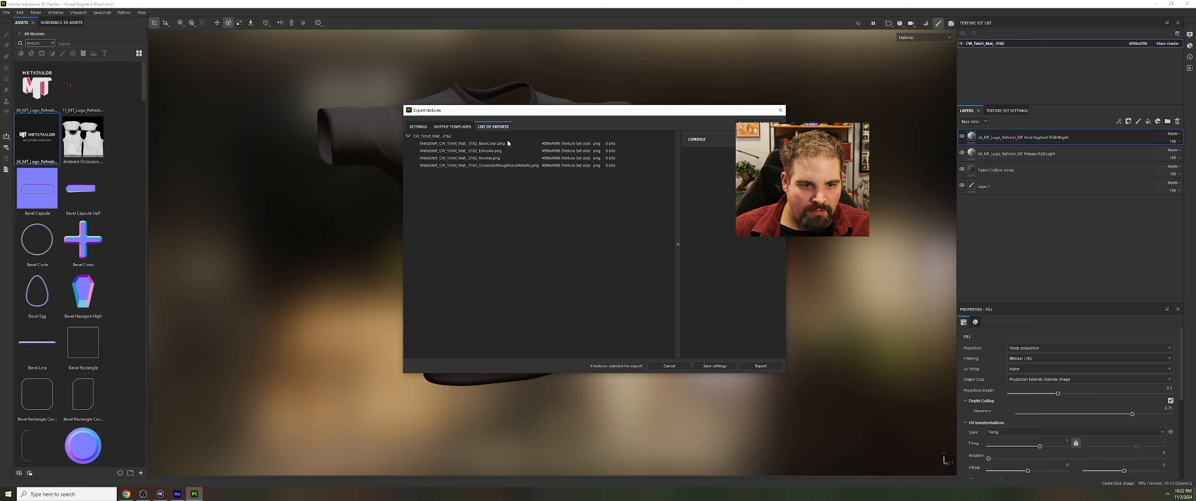
{"action": "left_click", "coordinate": [451, 127]}
{"action": "left_click", "coordinate": [418, 127]}
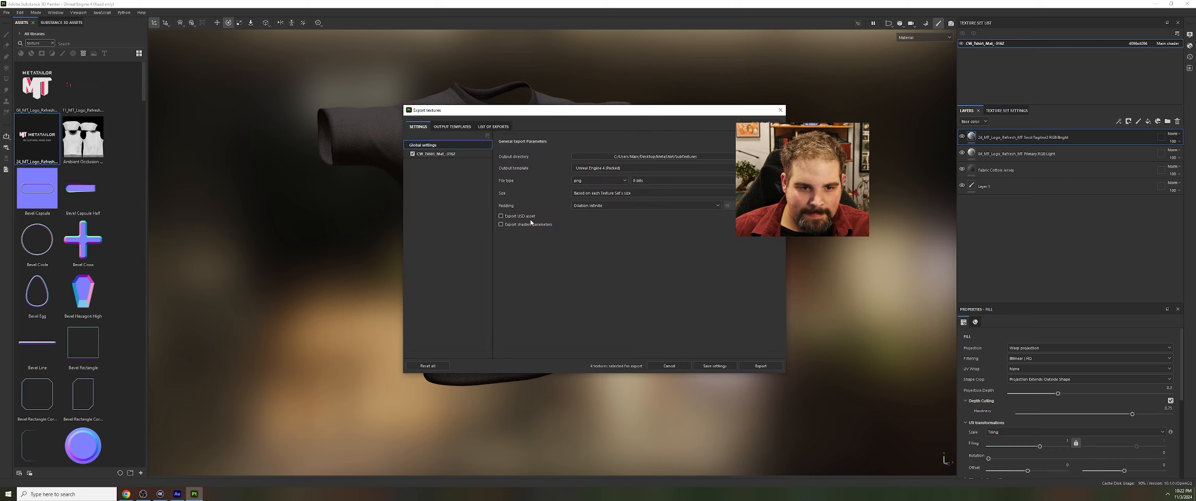
{"action": "left_click", "coordinate": [438, 154]}
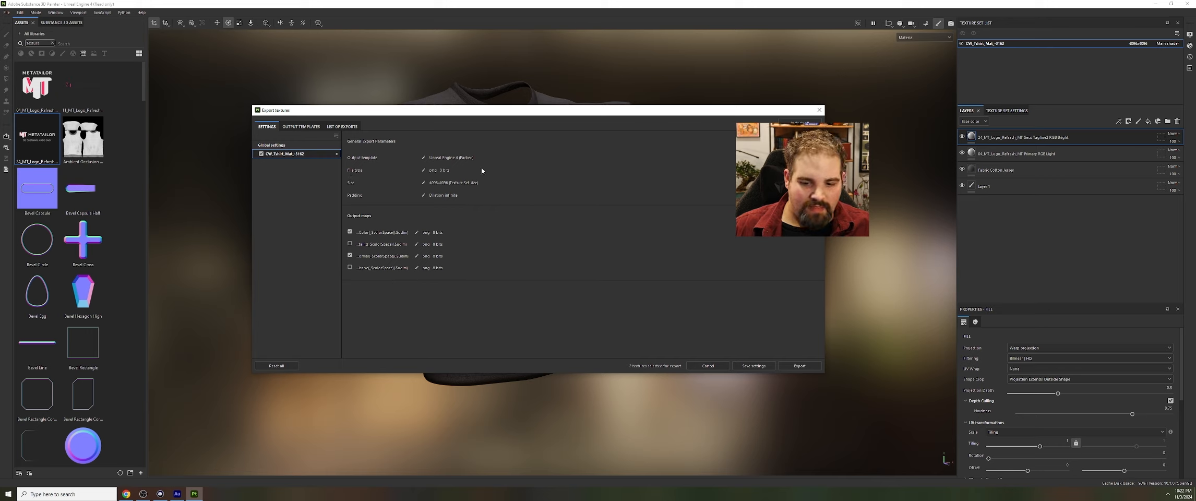
{"action": "left_click", "coordinate": [805, 367]}
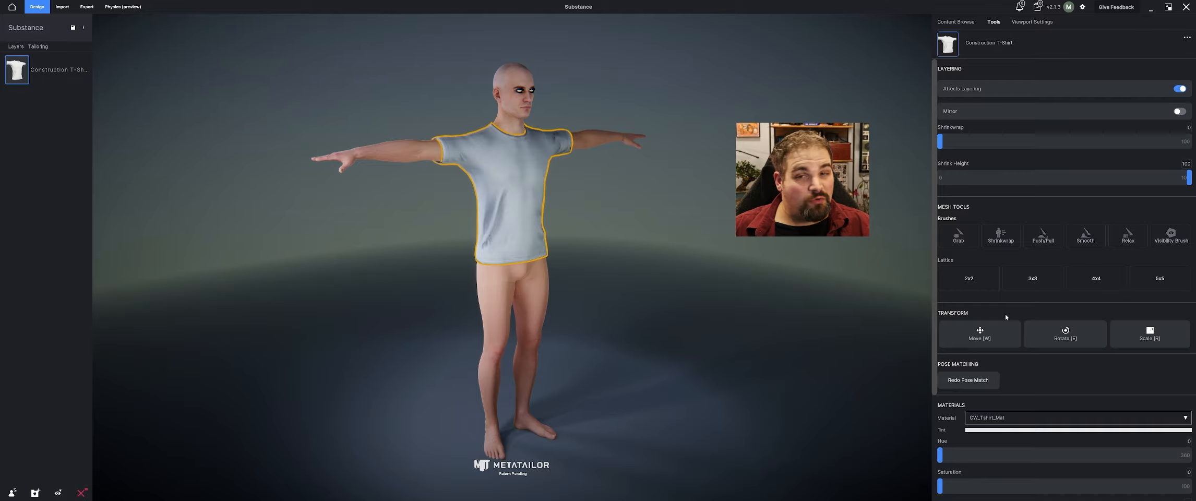
Switch to MetaTailor and remove the existing color texture map from the Construction T-Shirt's material
{"action": "left_click", "coordinate": [880, 253]}
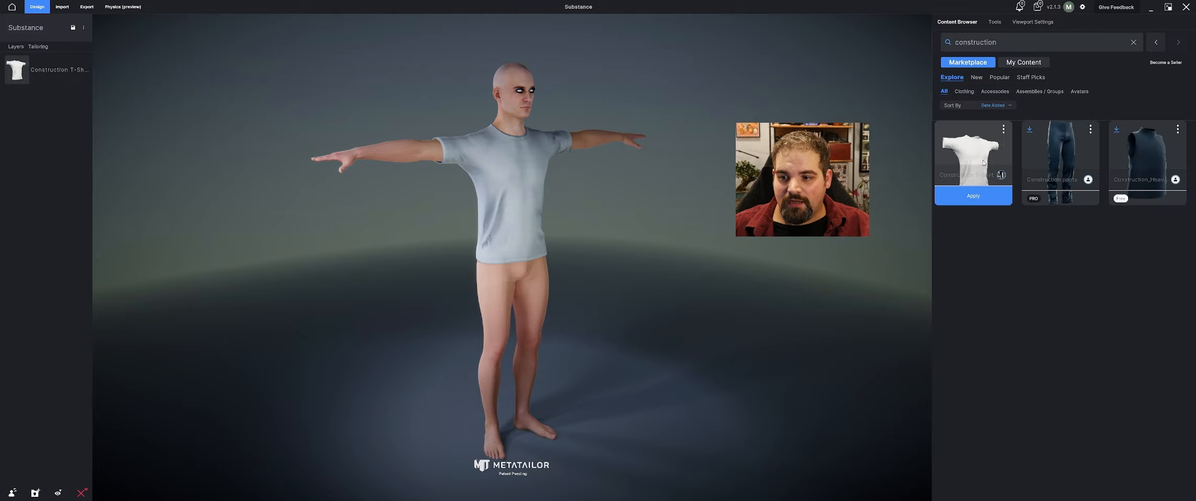
{"action": "left_click", "coordinate": [994, 22]}
{"action": "scroll", "coordinate": [1050, 257], "scroll_direction": "down", "scroll_amount": 3}
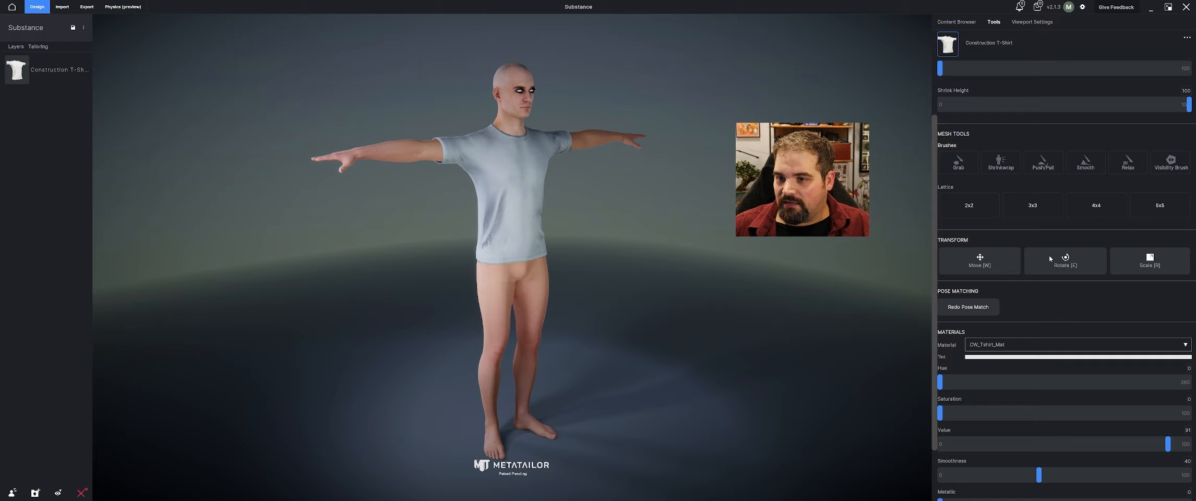
{"action": "scroll", "coordinate": [1043, 292], "scroll_direction": "down", "scroll_amount": 1}
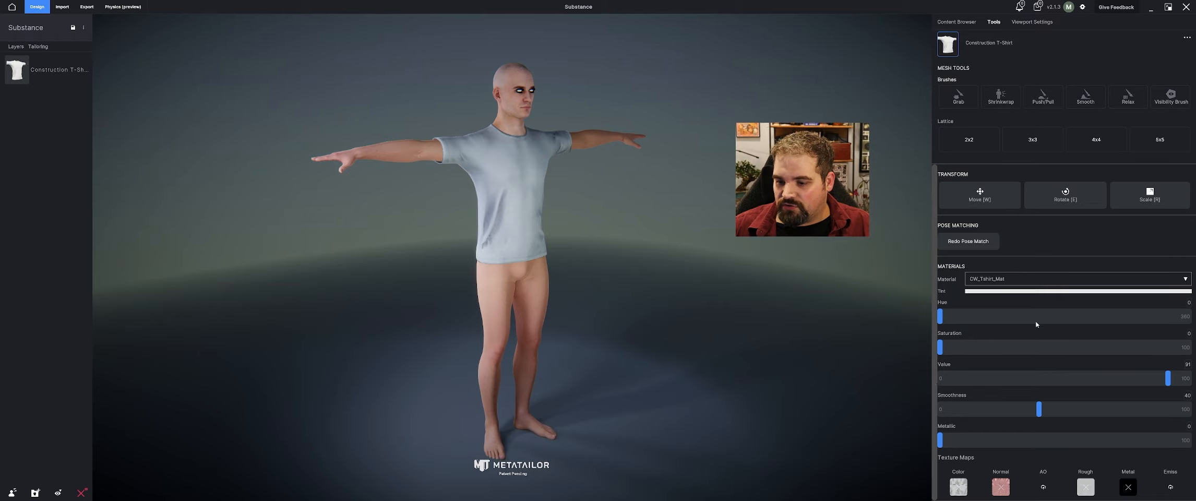
{"action": "left_click", "coordinate": [958, 488]}
Load the exported BaseColor PNG from the Desktop's MetaShirt/SubTextures folder as the T-shirt's color map and view it on the avatar
{"action": "left_click", "coordinate": [958, 487]}
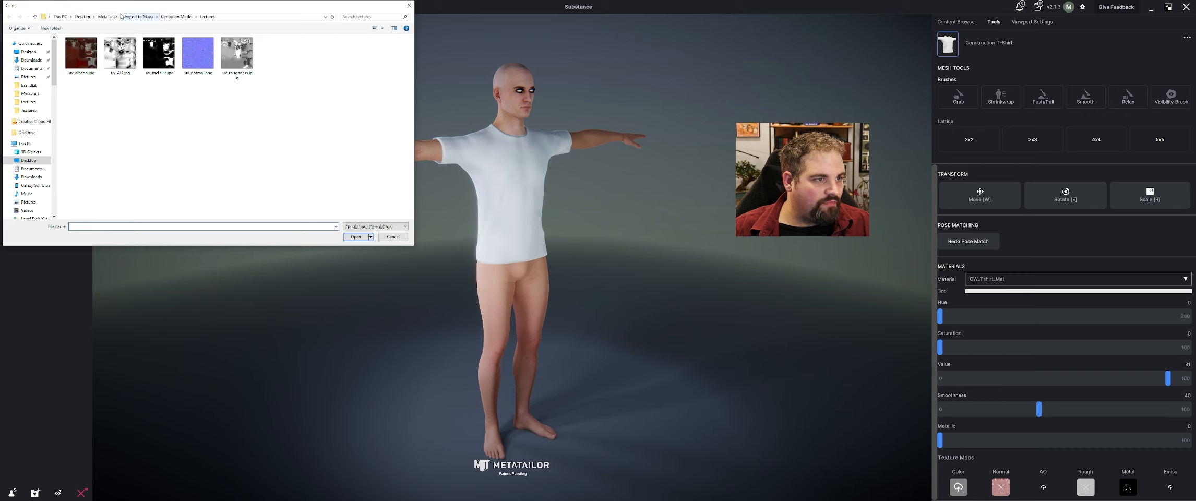
{"action": "left_click", "coordinate": [83, 16]}
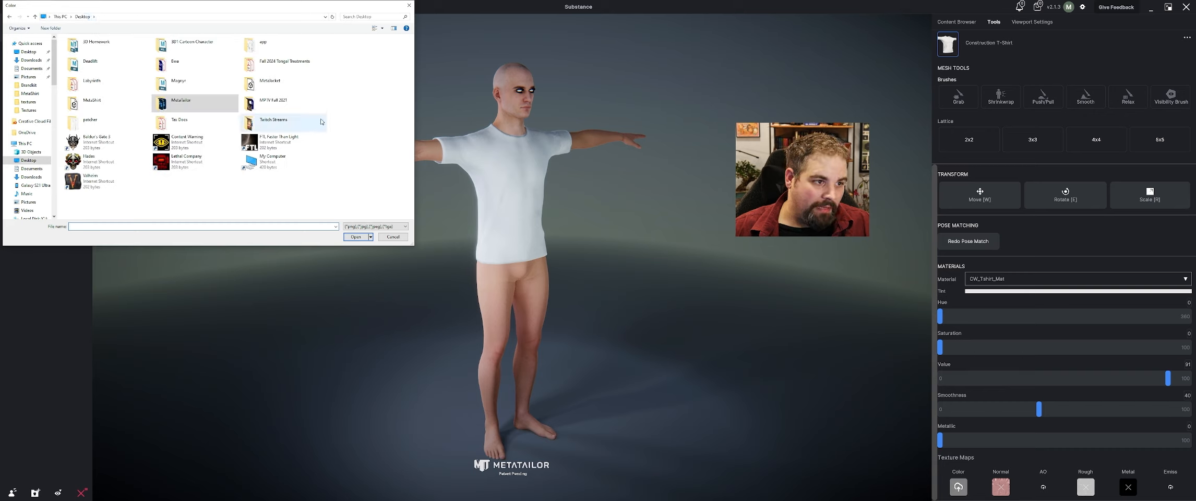
{"action": "double_click", "coordinate": [107, 110]}
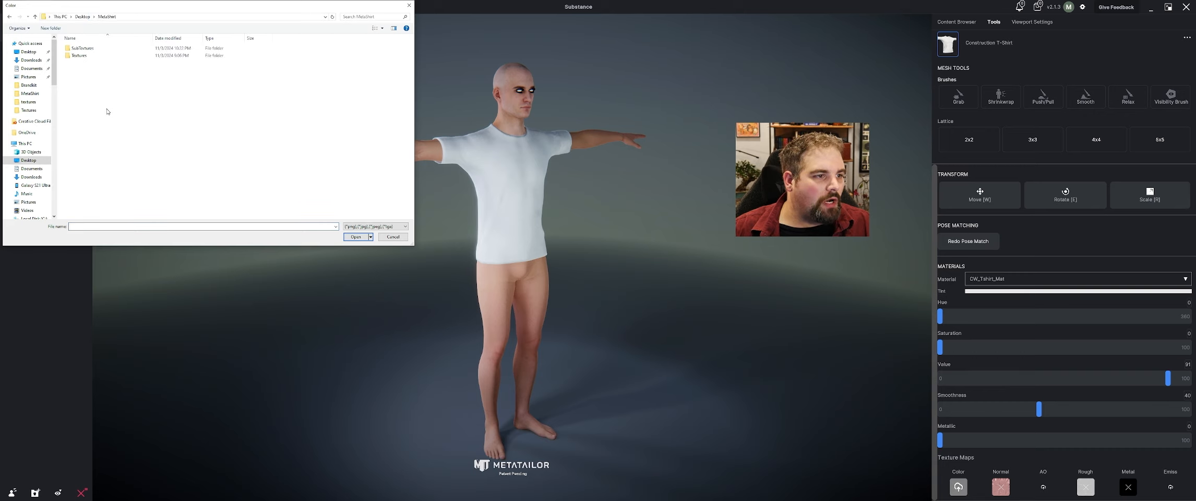
{"action": "double_click", "coordinate": [82, 48]}
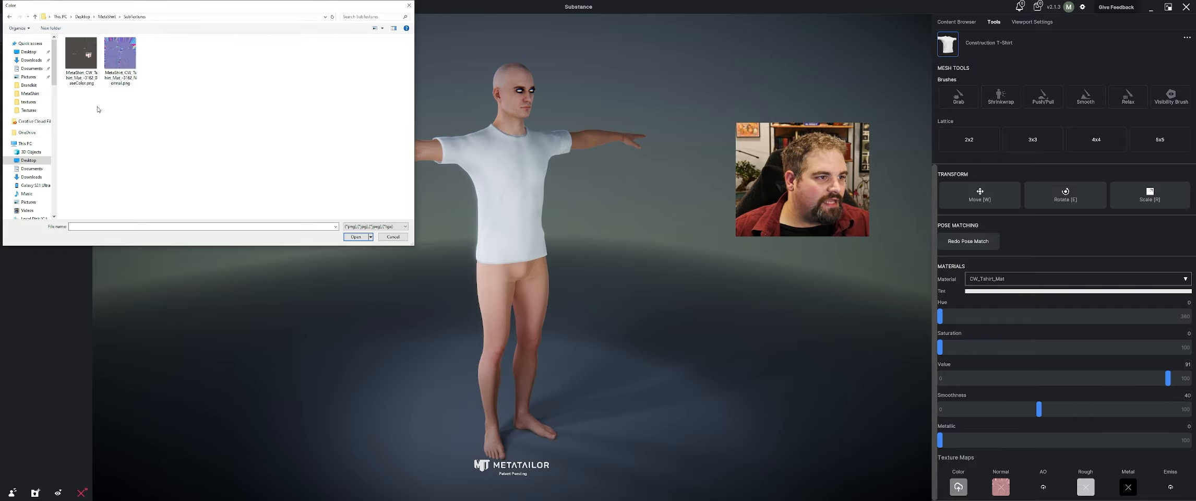
{"action": "left_click", "coordinate": [88, 72]}
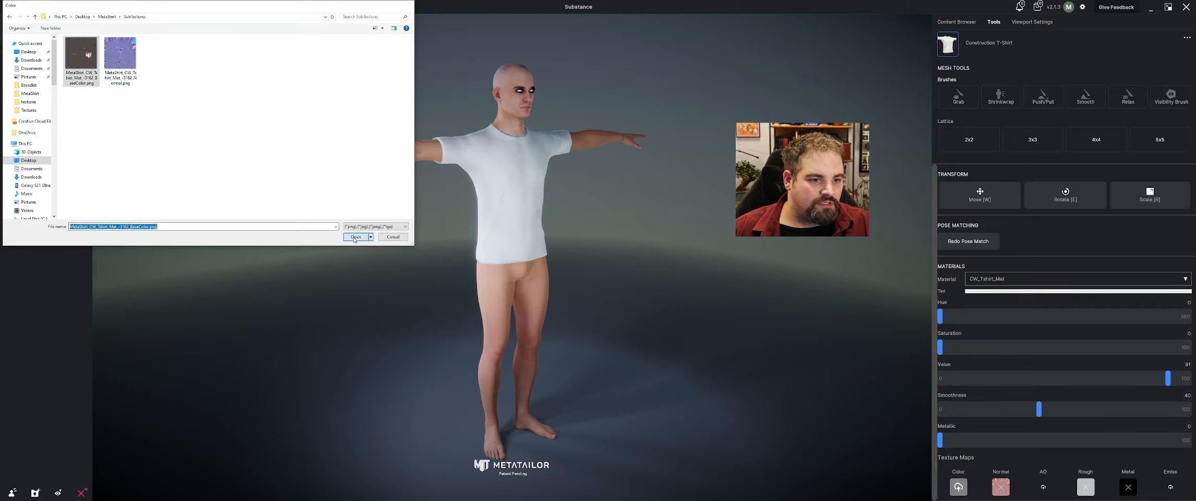
{"action": "left_click", "coordinate": [355, 236]}
{"action": "scroll", "coordinate": [383, 188], "scroll_direction": "up", "scroll_amount": 3}
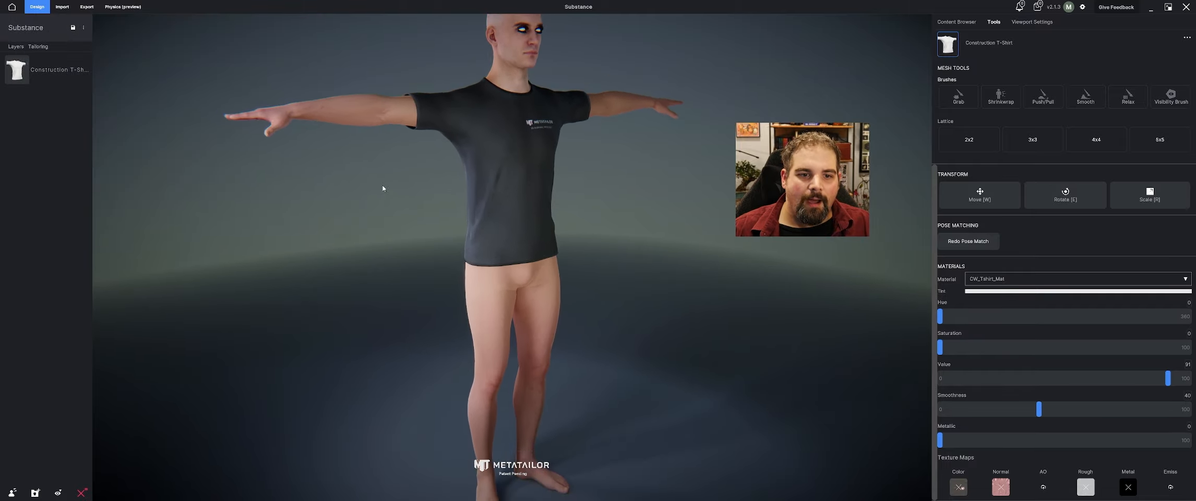
{"action": "middle_click_drag", "start_coordinate": [383, 189], "coordinate": [433, 224]}
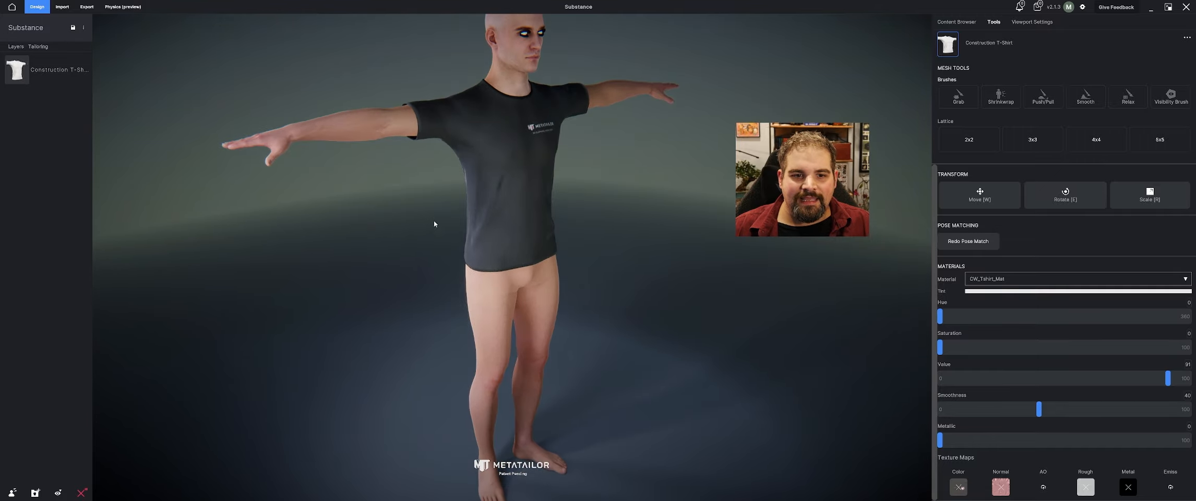
Replace the T-shirt's normal map with the exported Normal PNG from SubTextures and inspect the shirt up close on the avatar
{"action": "left_click", "coordinate": [1000, 486]}
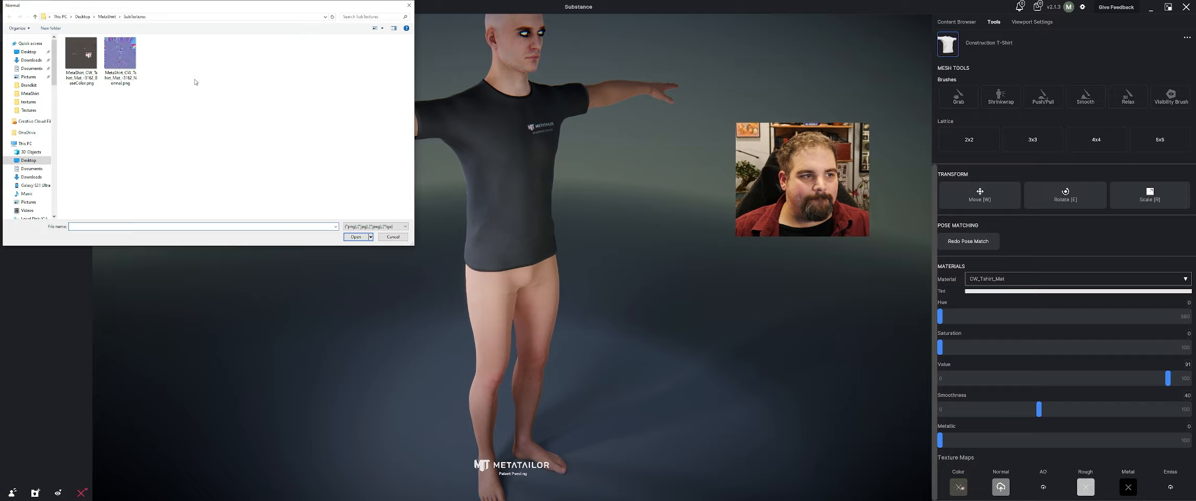
{"action": "left_click", "coordinate": [357, 237]}
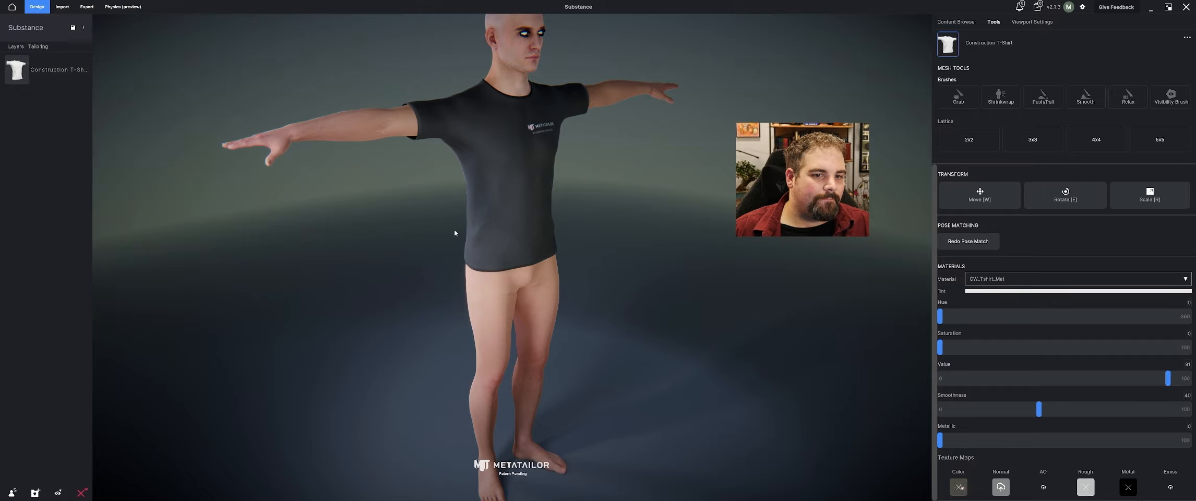
{"action": "scroll", "coordinate": [606, 174], "scroll_direction": "up", "scroll_amount": 4}
{"action": "middle_click_drag", "start_coordinate": [644, 143], "coordinate": [628, 214]}
{"action": "mouse_move", "coordinate": [628, 217]}
{"action": "right_mouse_down"}
{"action": "mouse_move", "coordinate": [582, 220]}
{"action": "mouse_move", "coordinate": [612, 211]}
{"action": "right_mouse_up"}
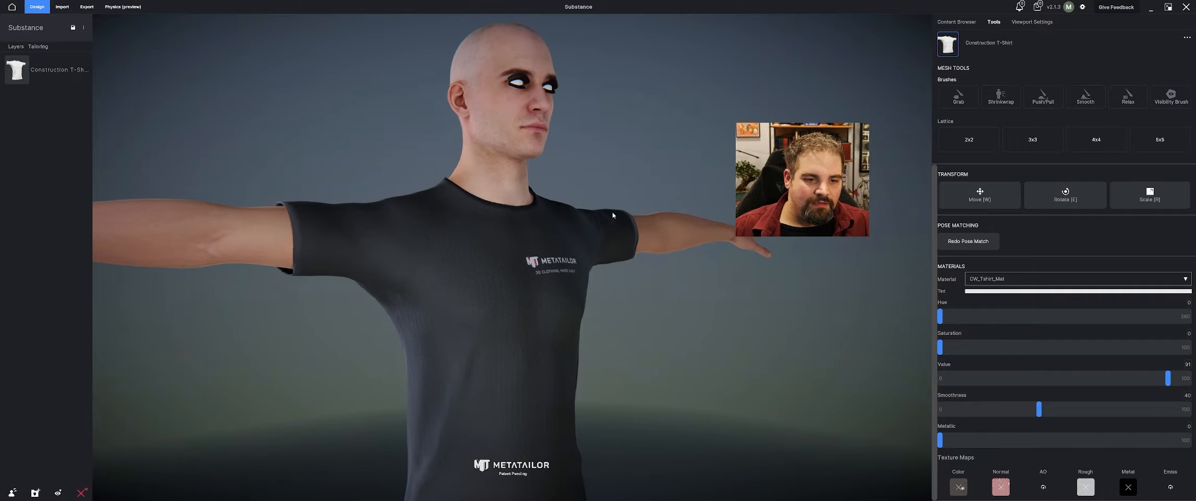
{"action": "middle_click_drag", "start_coordinate": [600, 318], "coordinate": [589, 208]}
{"action": "scroll", "coordinate": [594, 282], "scroll_direction": "down", "scroll_amount": 5}
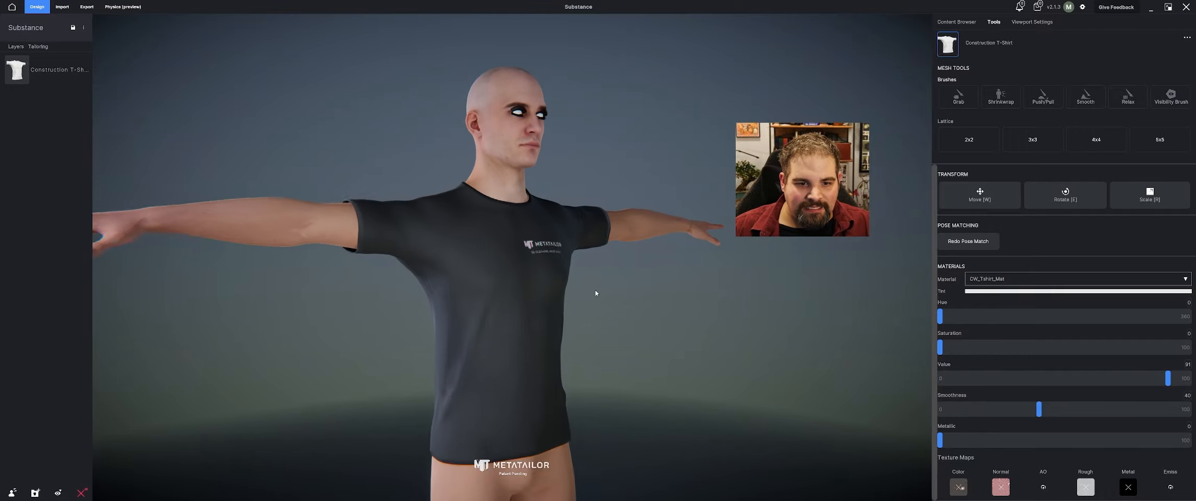
{"action": "right_click_drag", "start_coordinate": [590, 287], "coordinate": [636, 298]}
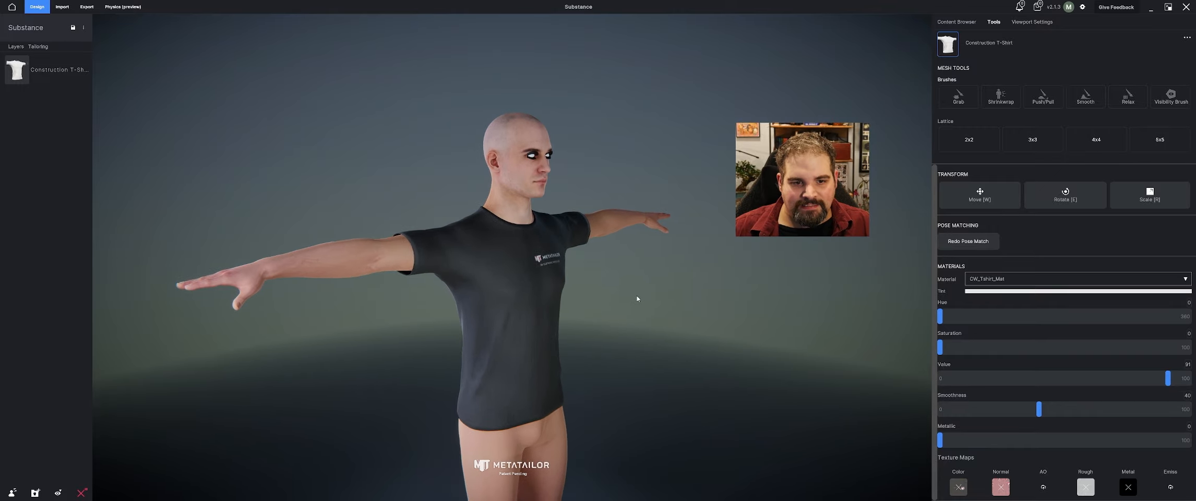